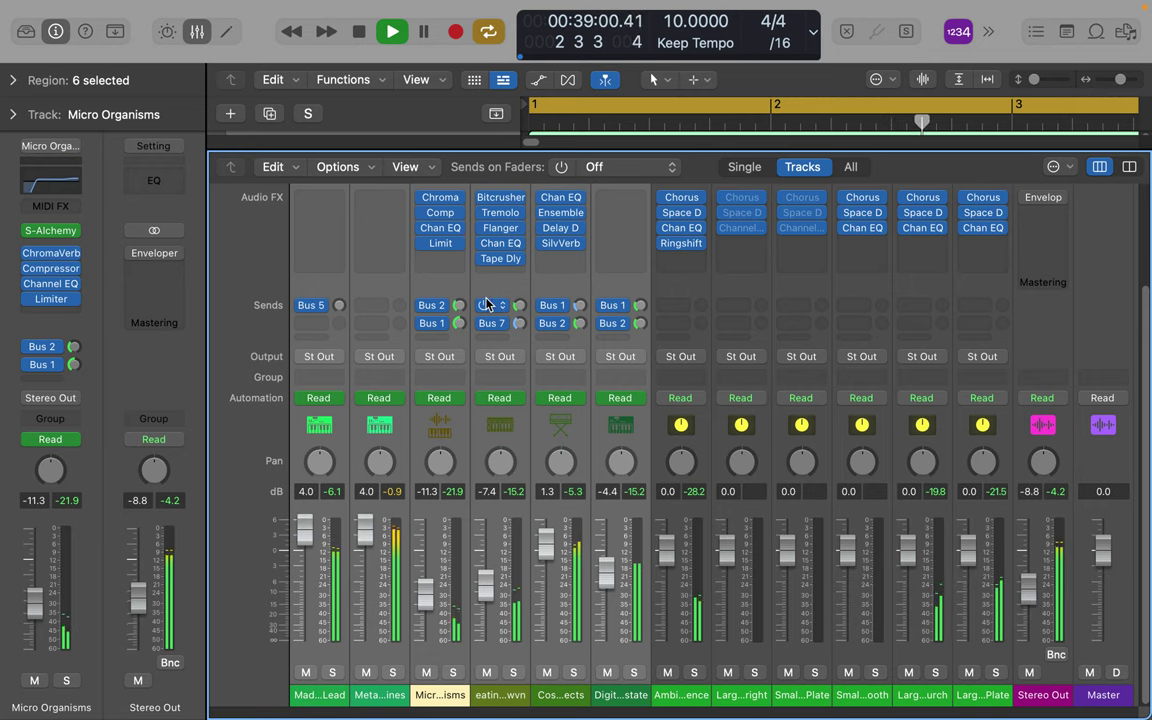
- Hide the mixer and the inspector, and open the sound library for the Mad Scientist Lead track
{"action": "left_click", "coordinate": [198, 33]}
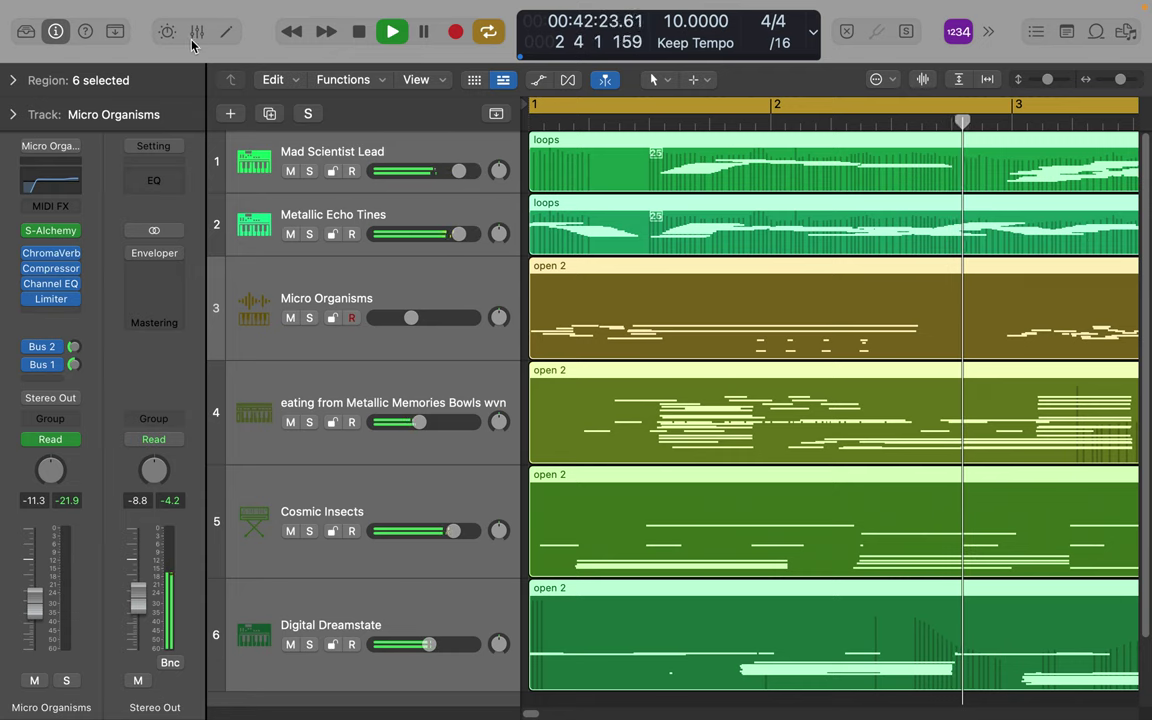
{"action": "mouse_move", "coordinate": [57, 235]}
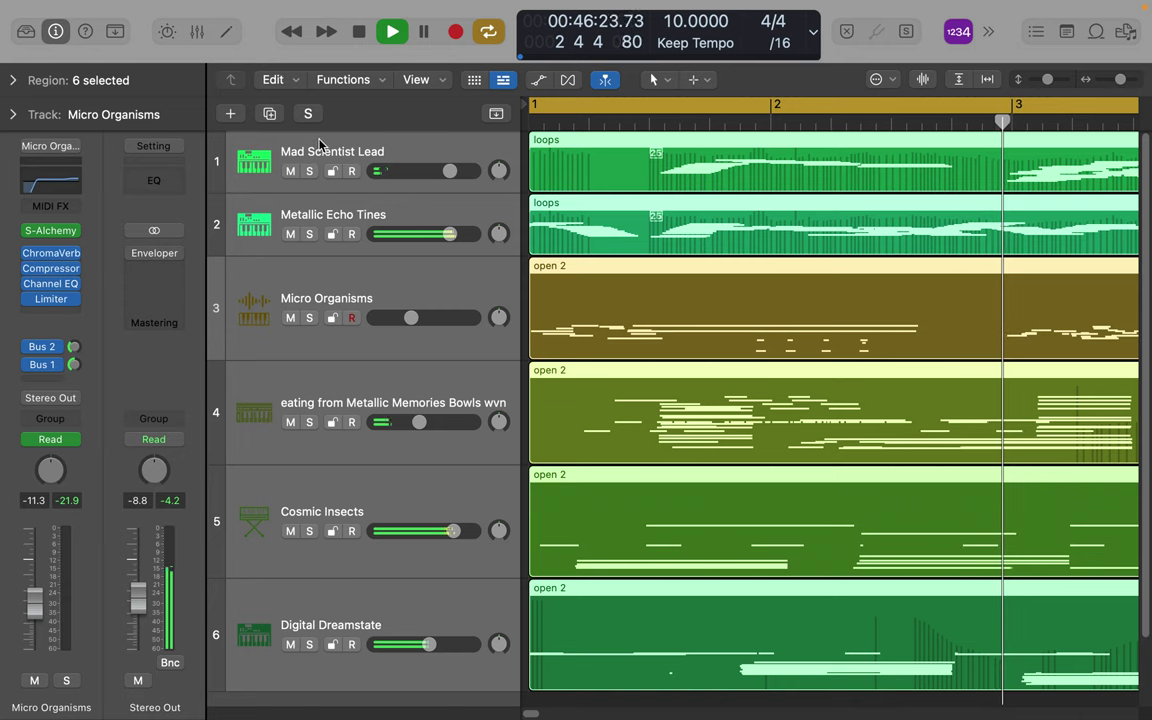
{"action": "left_click", "coordinate": [357, 140]}
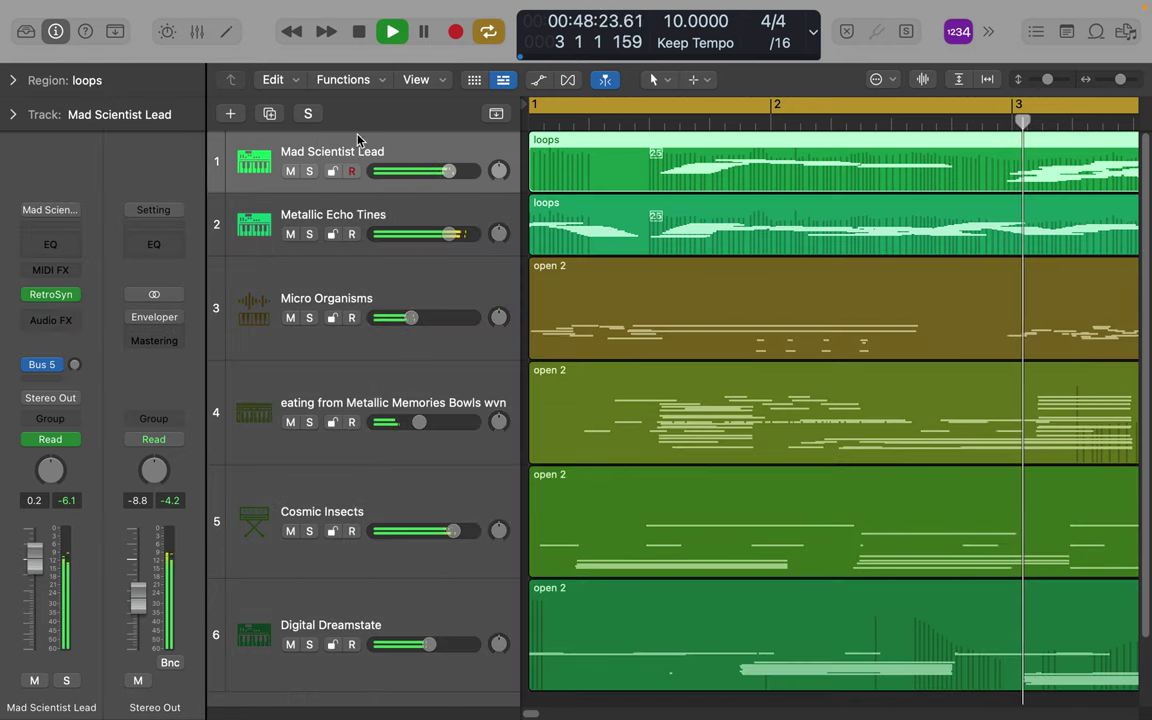
{"action": "left_click", "coordinate": [22, 32]}
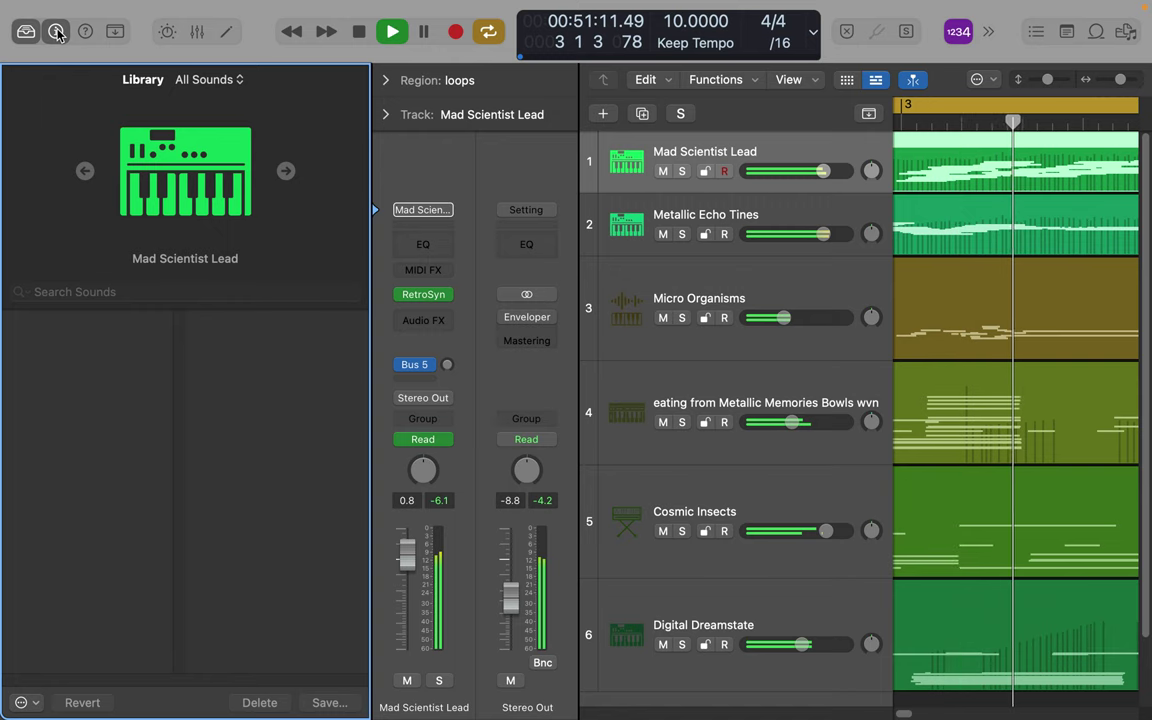
{"action": "left_click", "coordinate": [57, 32]}
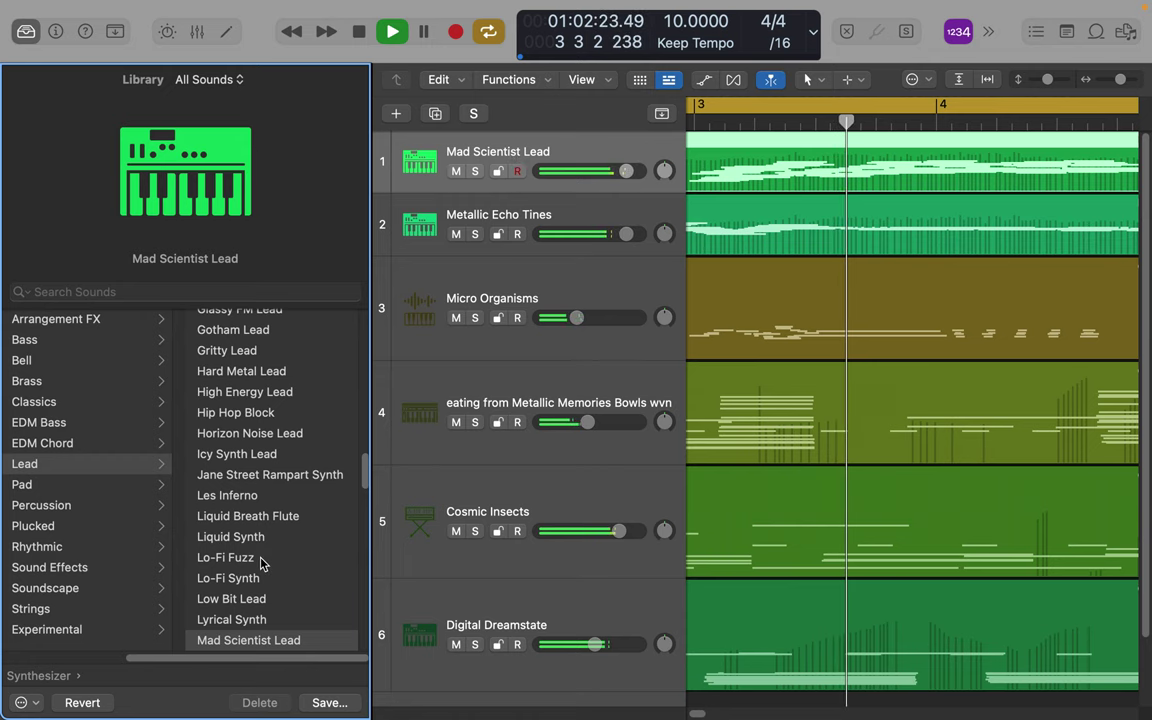
{"action": "scroll", "coordinate": [265, 560], "scroll_direction": "down", "scroll_amount": 5}
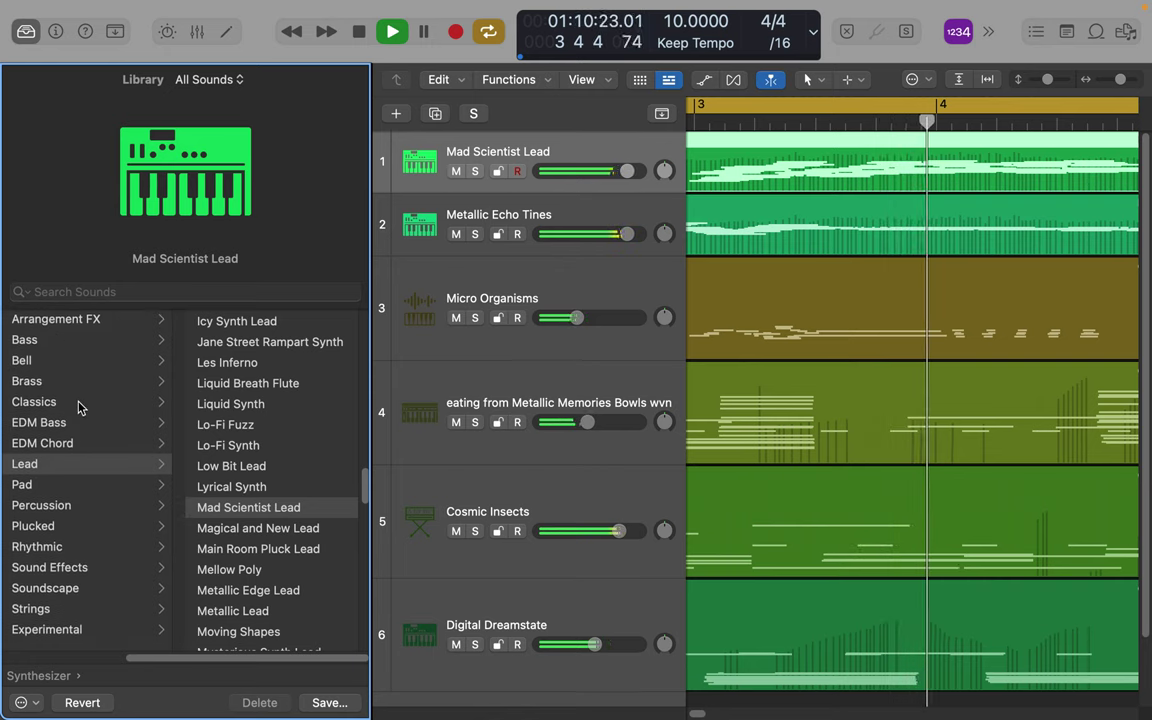
{"action": "scroll", "coordinate": [80, 406], "scroll_direction": "left", "scroll_amount": 5}
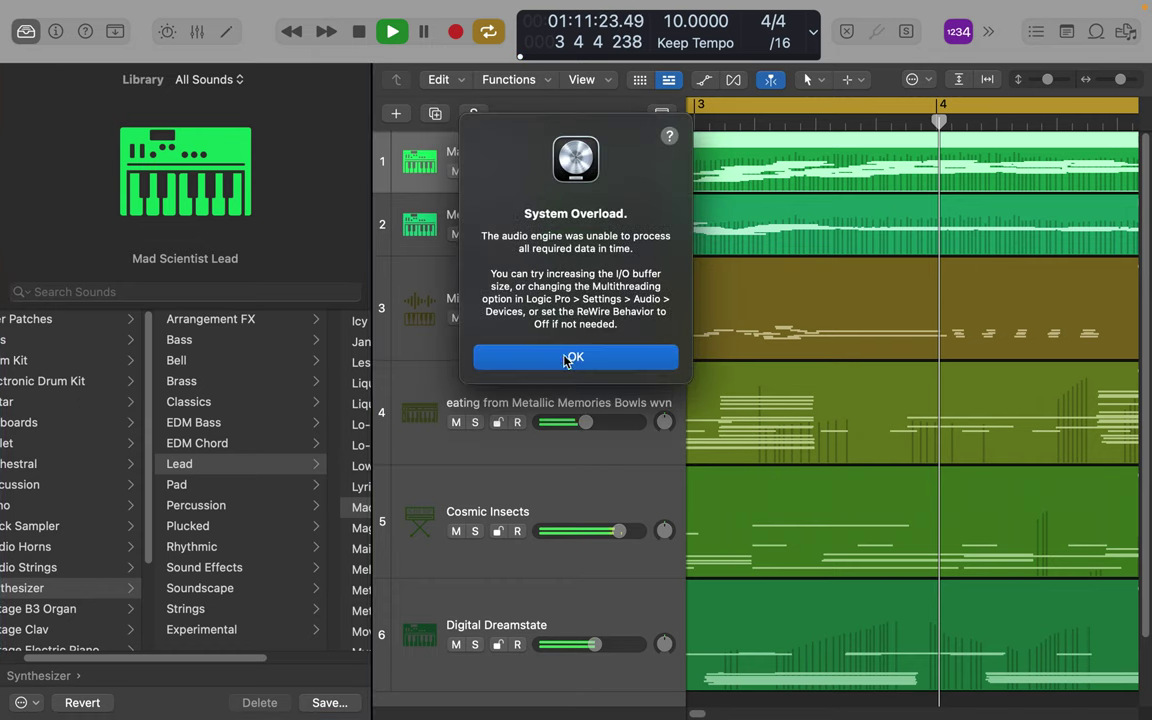
- Dismiss the system overload alert and restart playback from the beginning of the project
{"action": "left_click", "coordinate": [566, 358]}
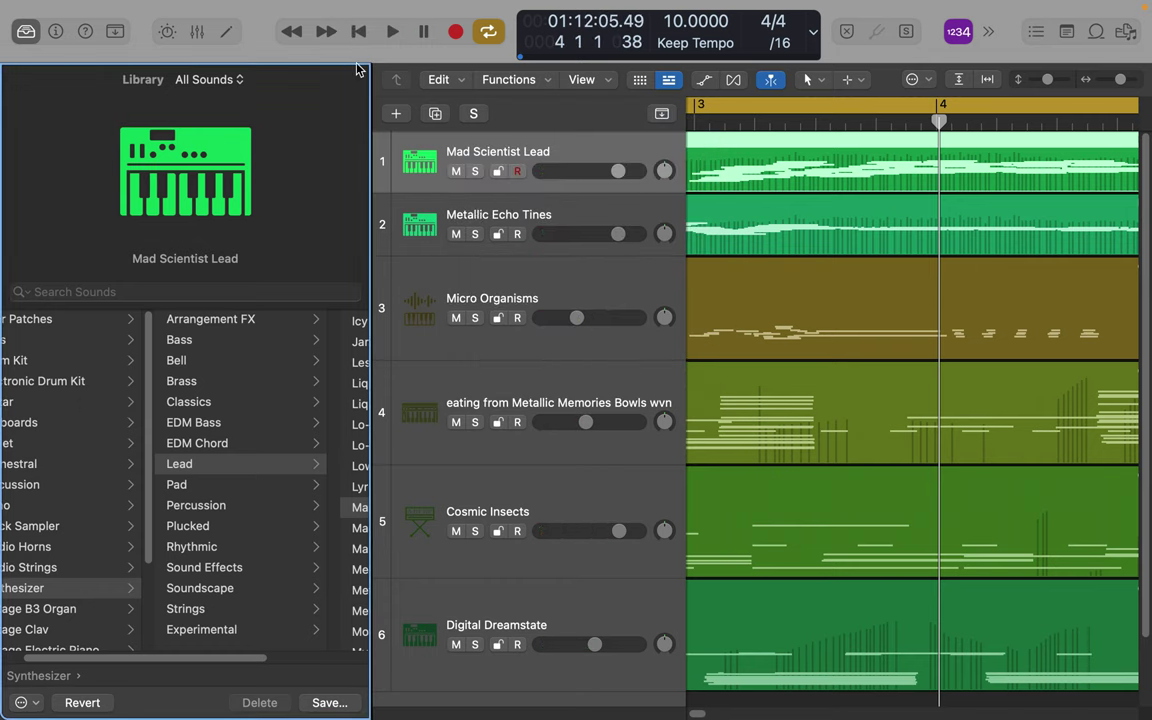
{"action": "left_click", "coordinate": [359, 33]}
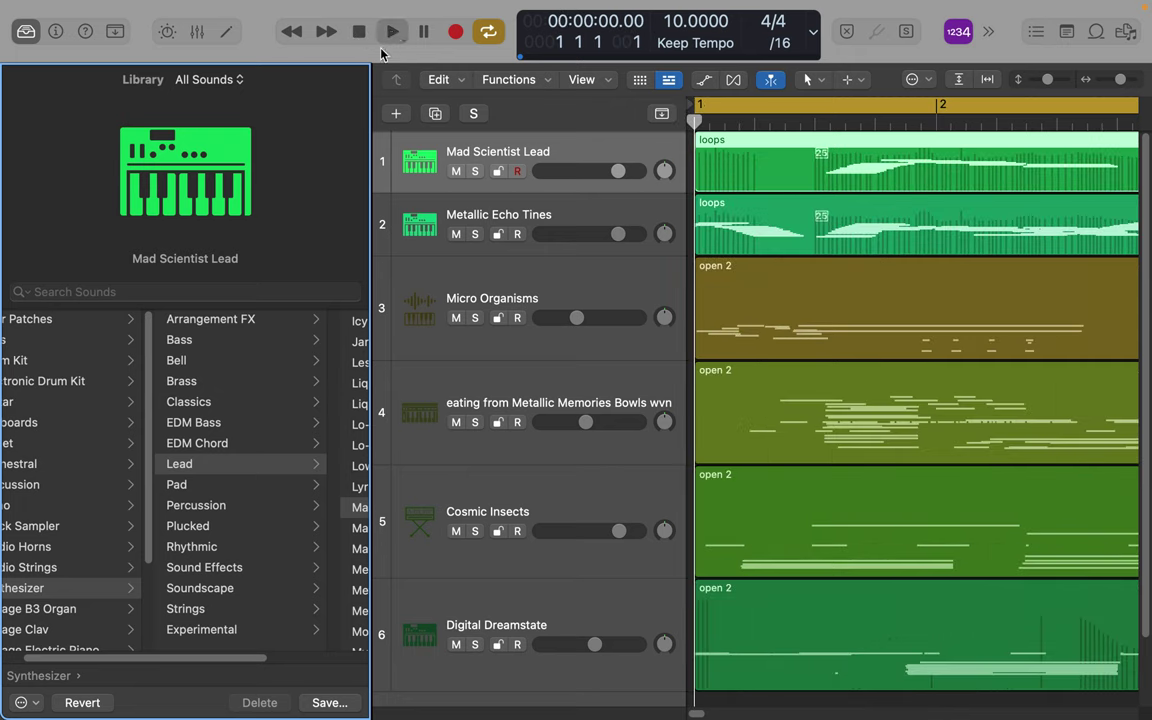
{"action": "left_click", "coordinate": [392, 31]}
- Change the Mad Scientist Lead track's sound to Pitched Vocals Organ from the Quick Sampler pads
{"action": "scroll", "coordinate": [165, 470], "scroll_direction": "left", "scroll_amount": 3}
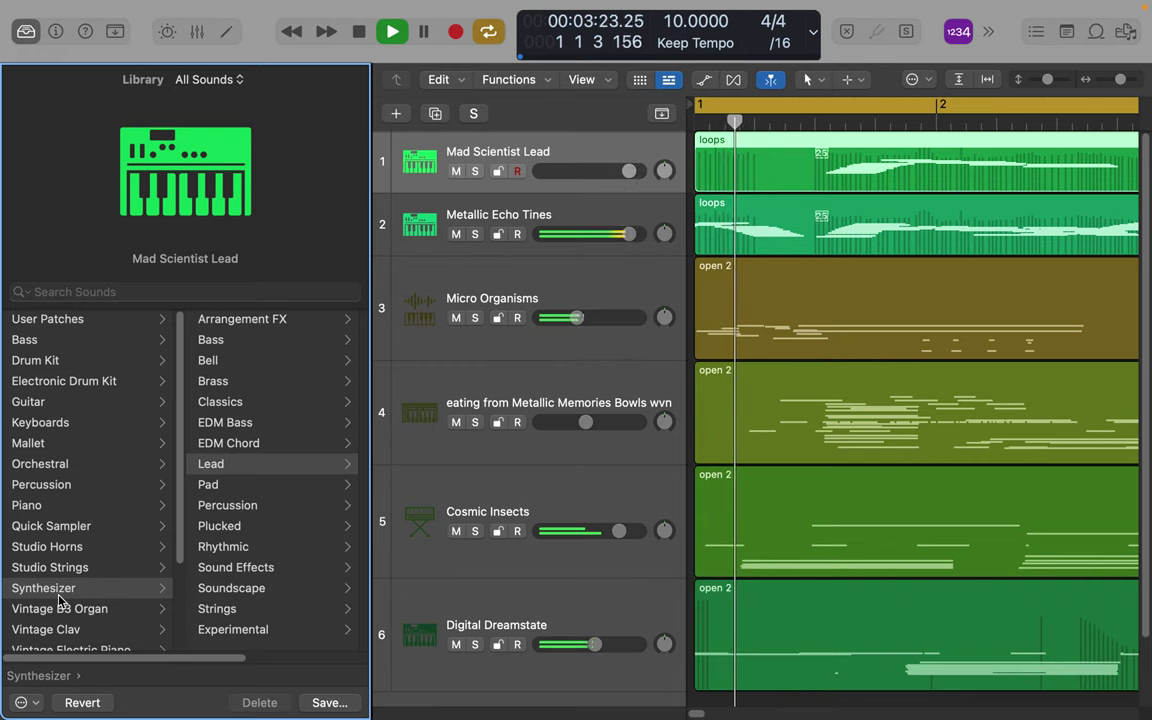
{"action": "left_click", "coordinate": [55, 527]}
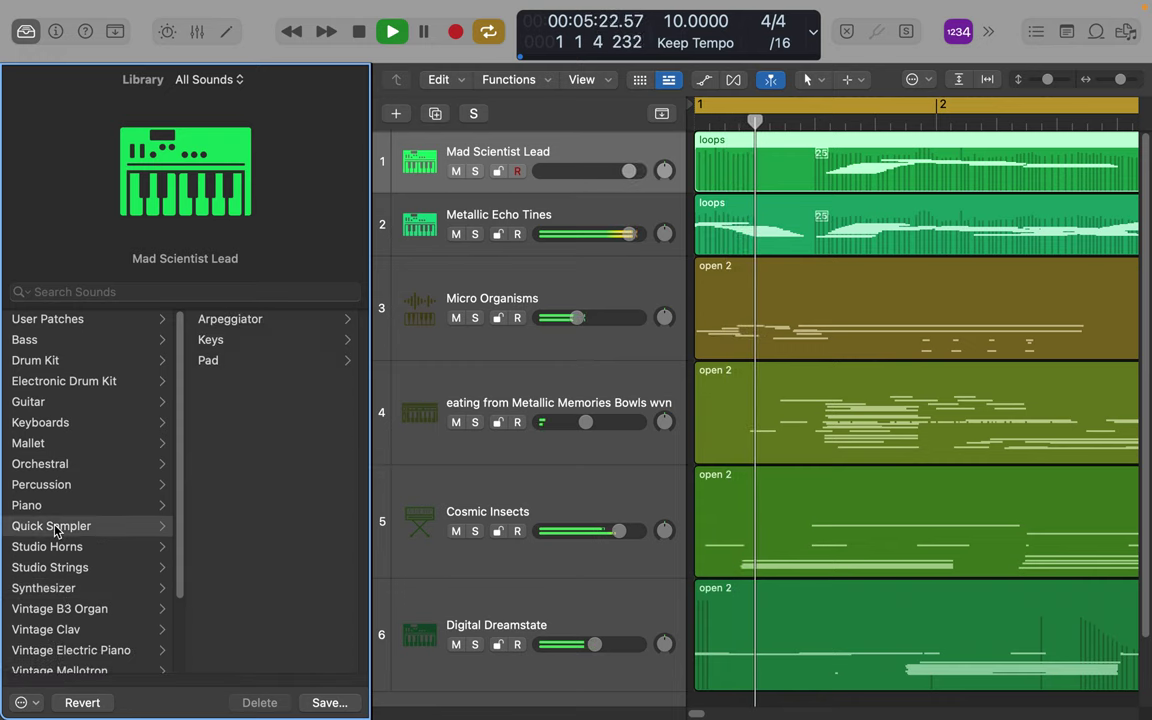
{"action": "left_click", "coordinate": [214, 361]}
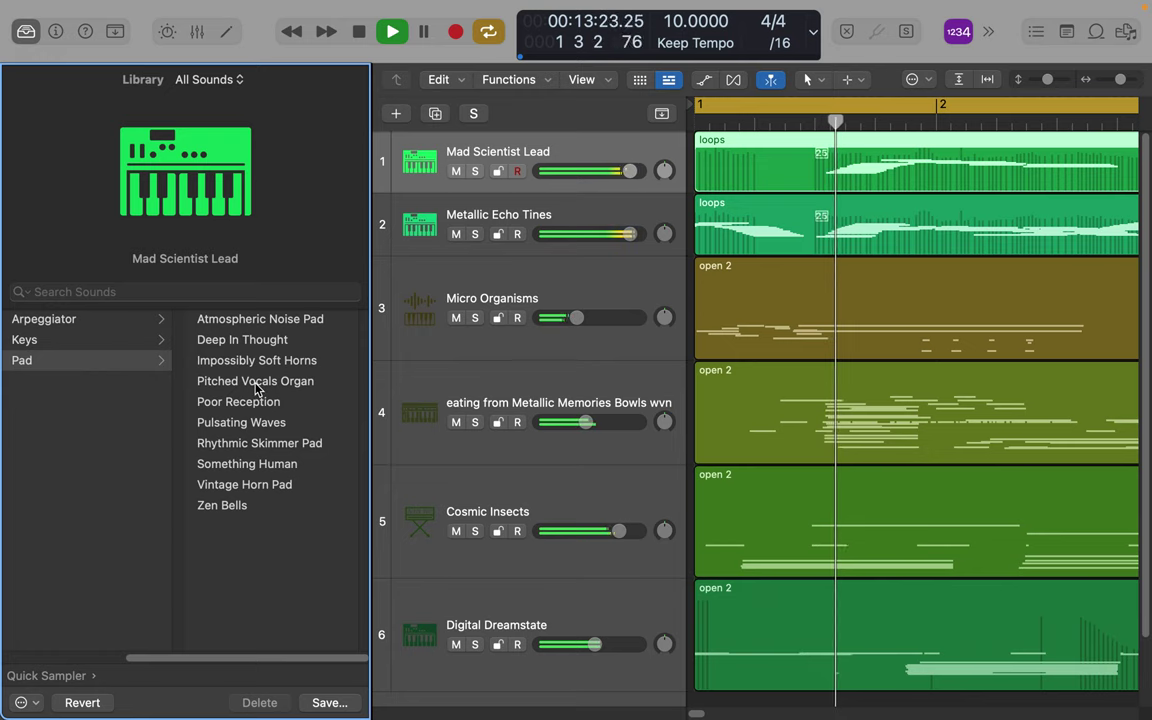
{"action": "left_click", "coordinate": [256, 384]}
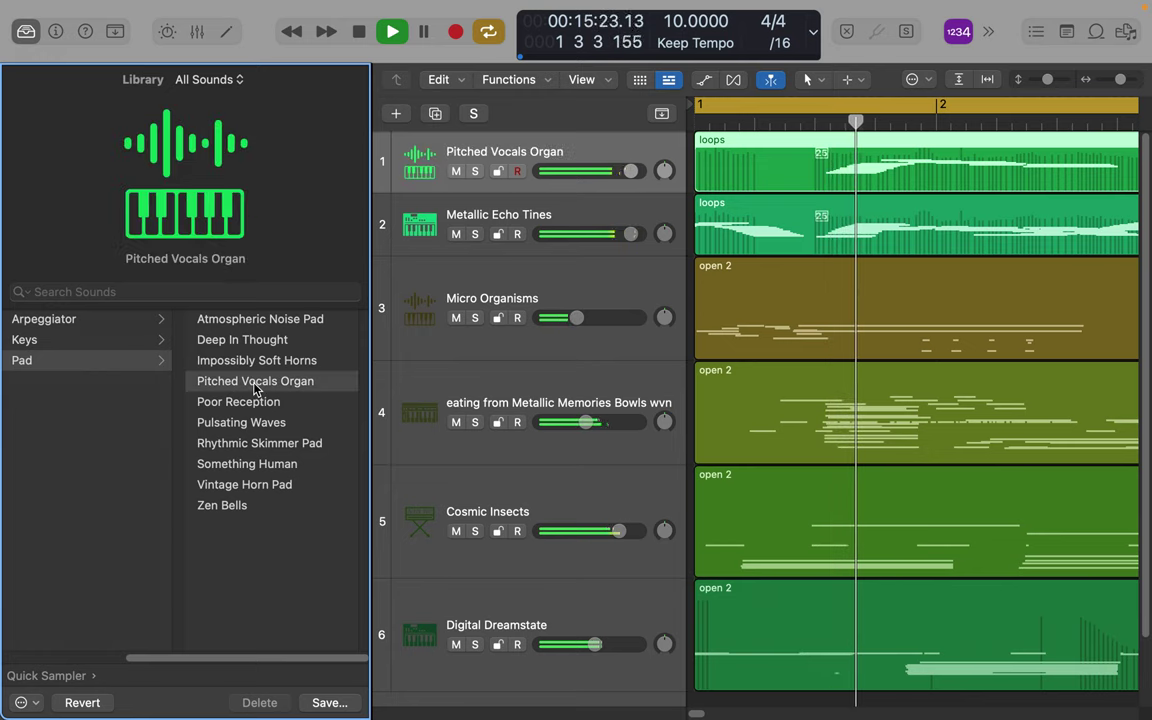
- Change the Metallic Echo Tines track's sound to Modern Mystic Bowl from the Keyboards category
{"action": "left_click", "coordinate": [517, 217]}
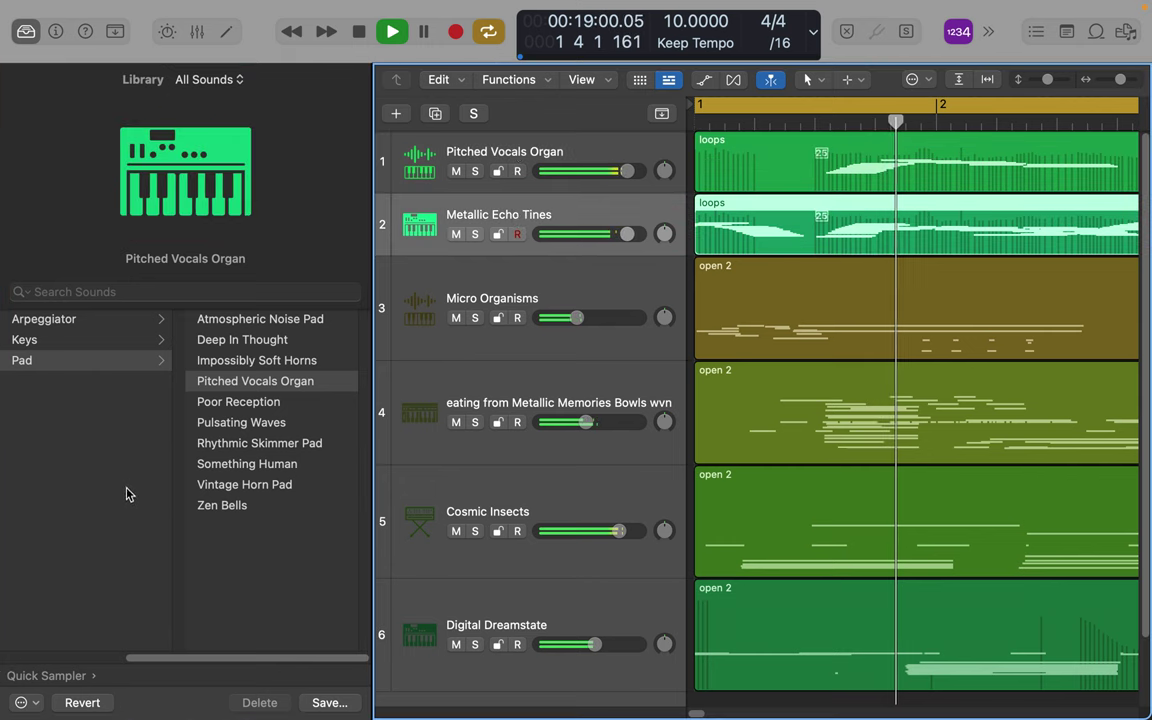
{"action": "scroll", "coordinate": [123, 497], "scroll_direction": "left", "scroll_amount": 5}
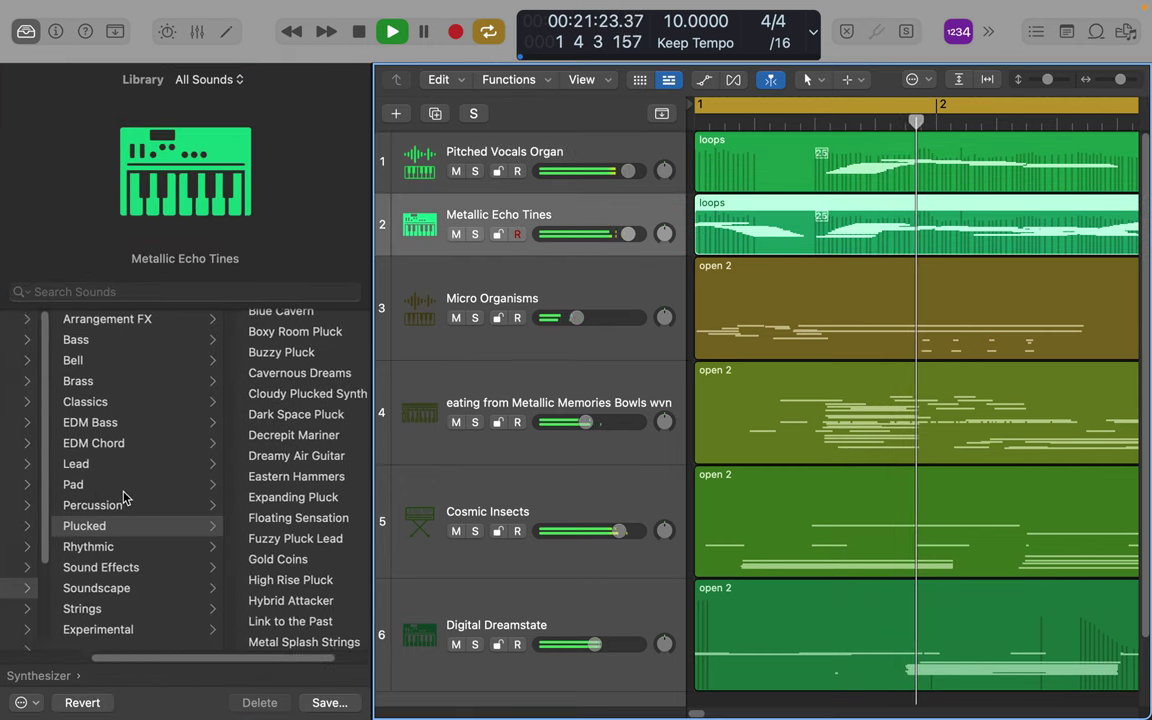
{"action": "scroll", "coordinate": [124, 498], "scroll_direction": "left", "scroll_amount": 2}
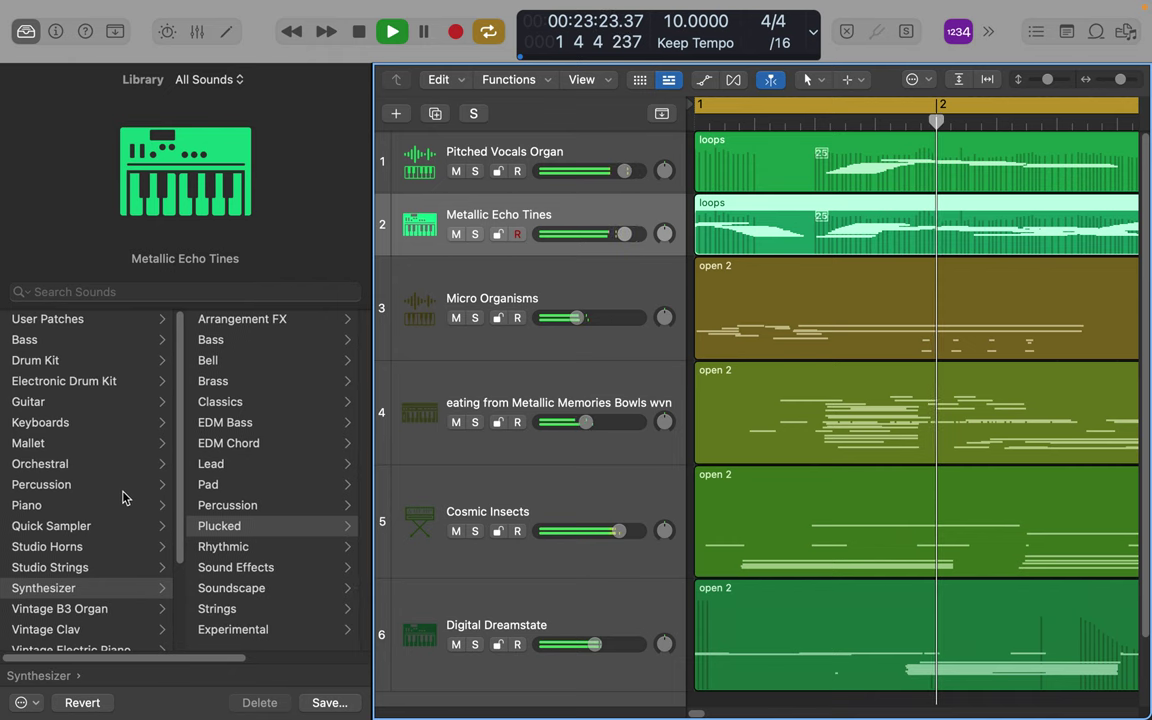
{"action": "left_click", "coordinate": [54, 424]}
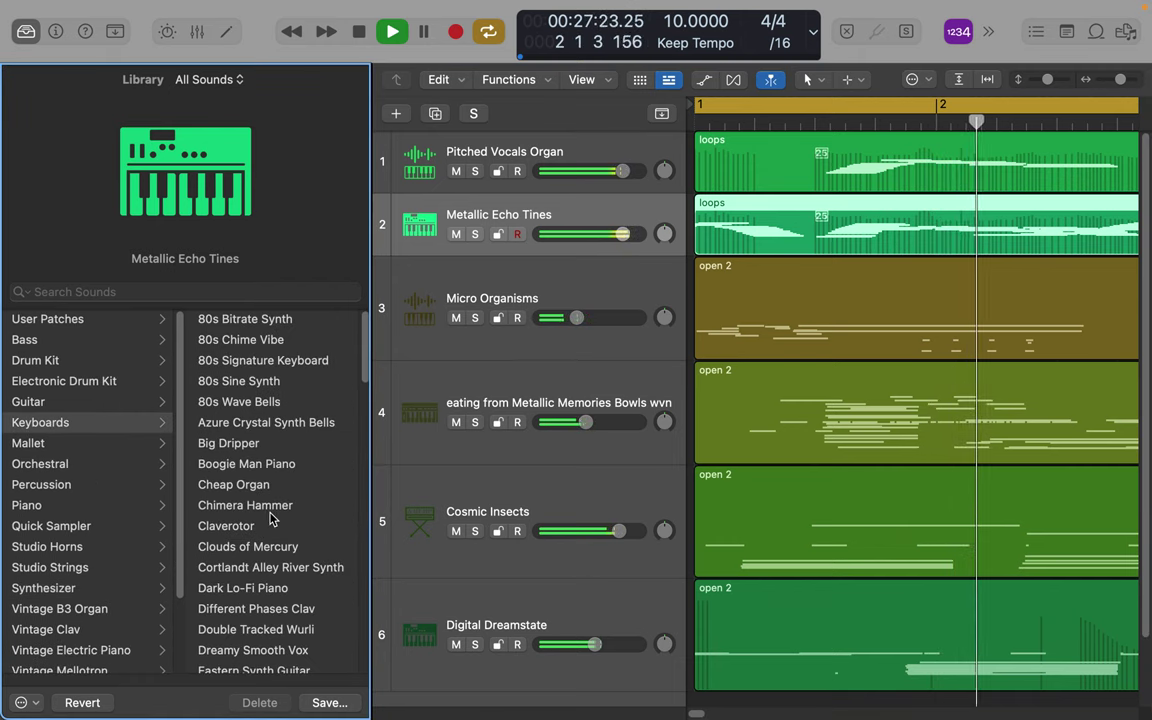
{"action": "scroll", "coordinate": [270, 518], "scroll_direction": "down", "scroll_amount": 6}
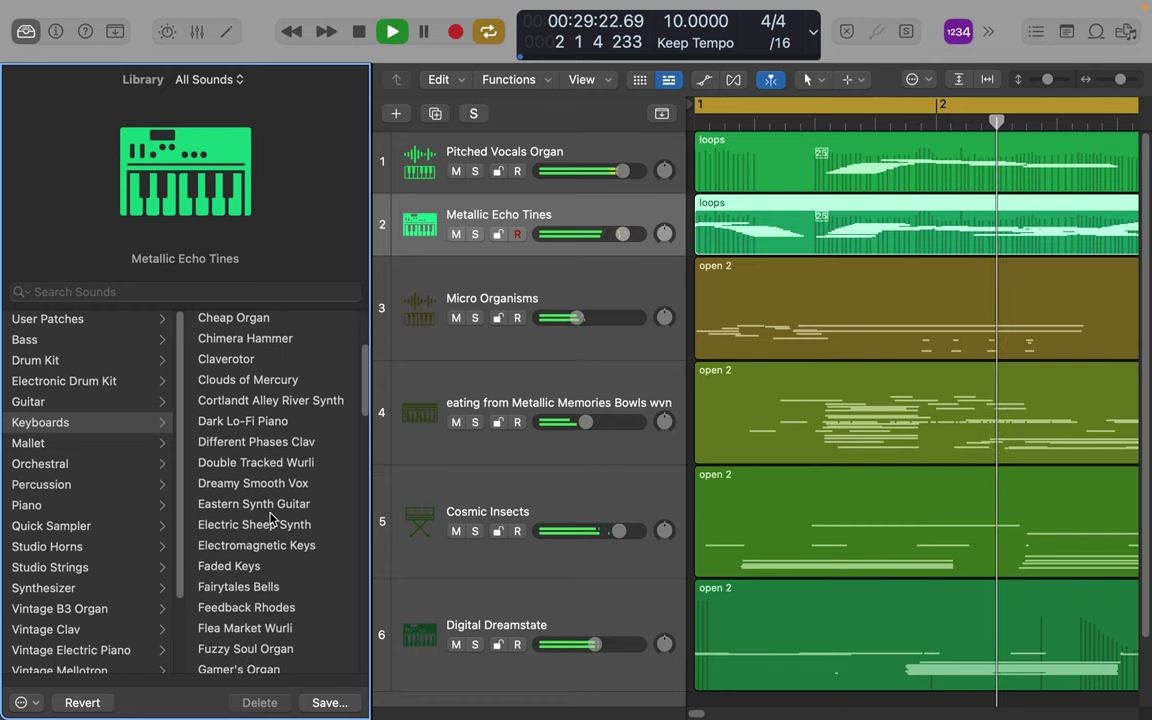
{"action": "scroll", "coordinate": [270, 518], "scroll_direction": "down", "scroll_amount": 5}
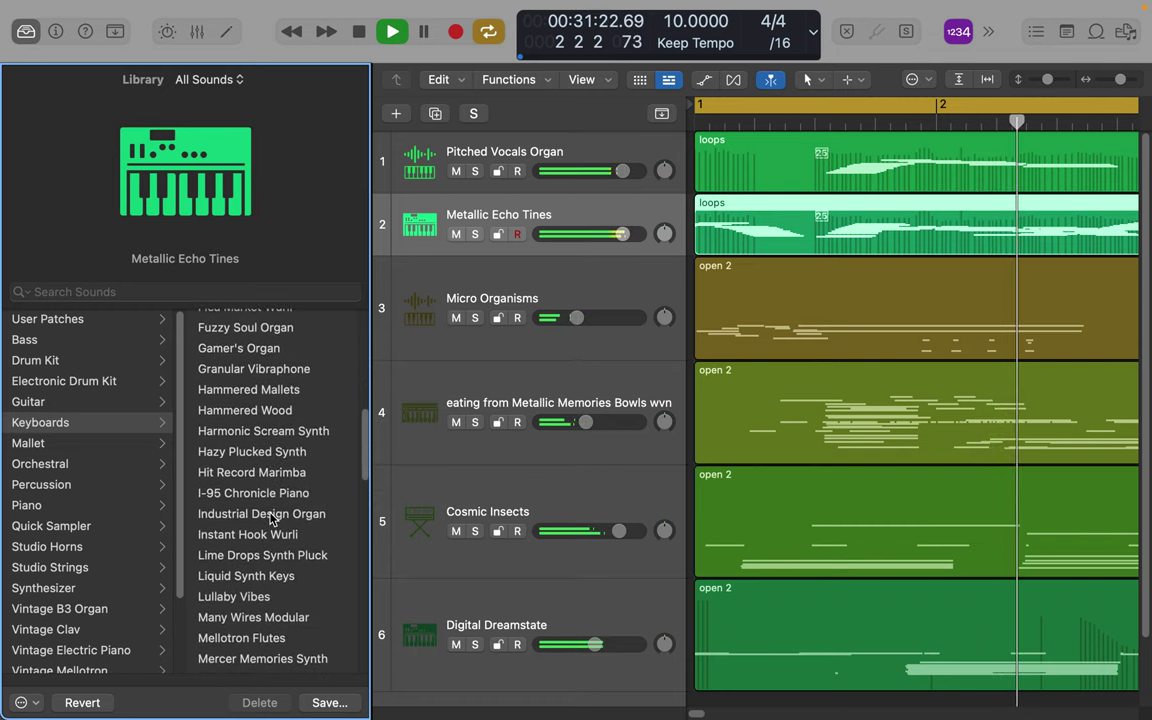
{"action": "scroll", "coordinate": [270, 518], "scroll_direction": "down", "scroll_amount": 1}
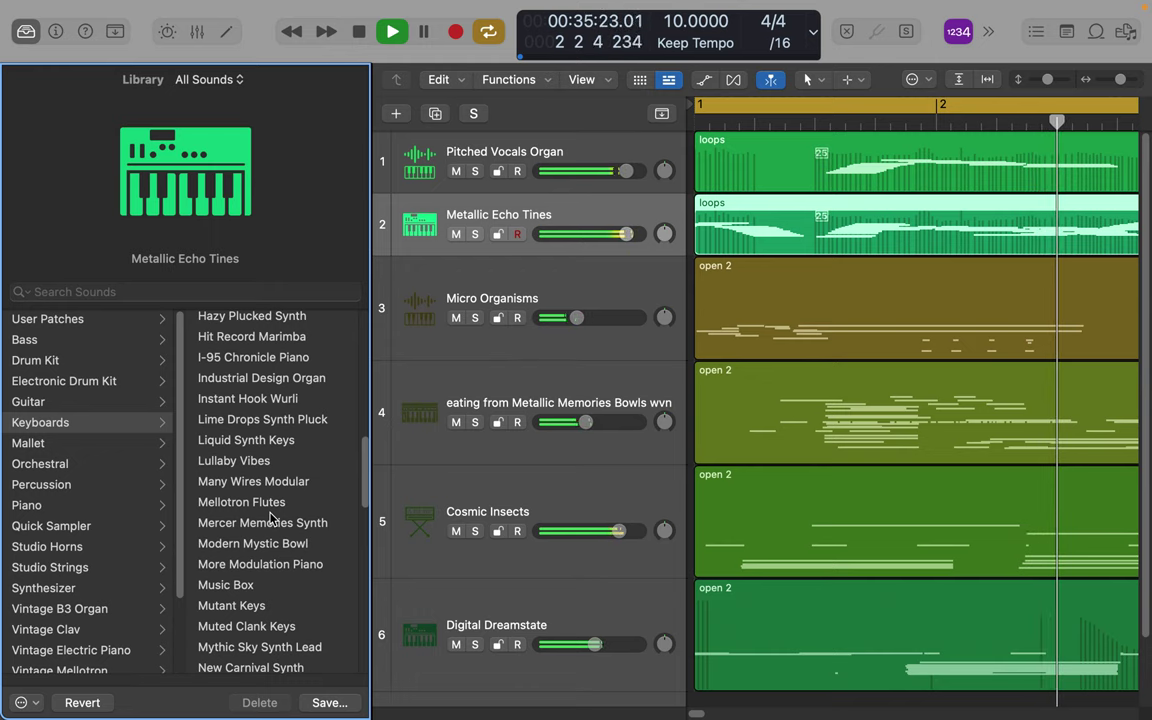
{"action": "left_click", "coordinate": [265, 546]}
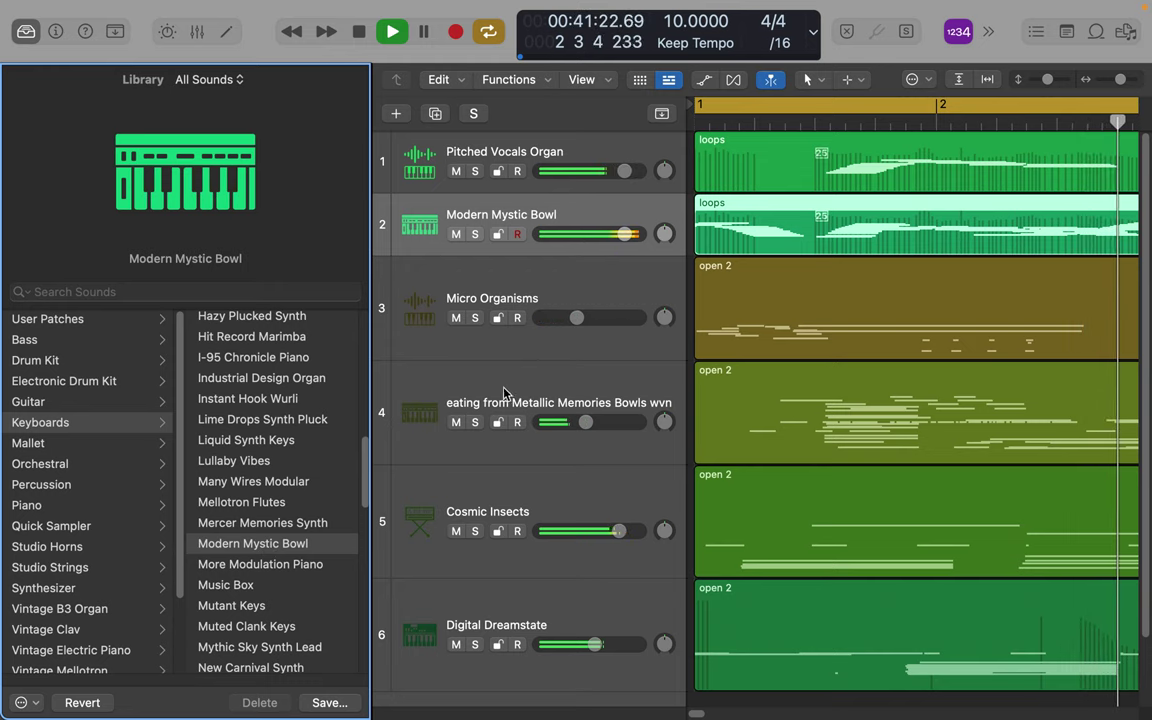
- Audition the Pitched Vocals Organ track in solo, and mute both it and the Modern Mystic Bowl track
{"action": "left_click", "coordinate": [579, 287]}
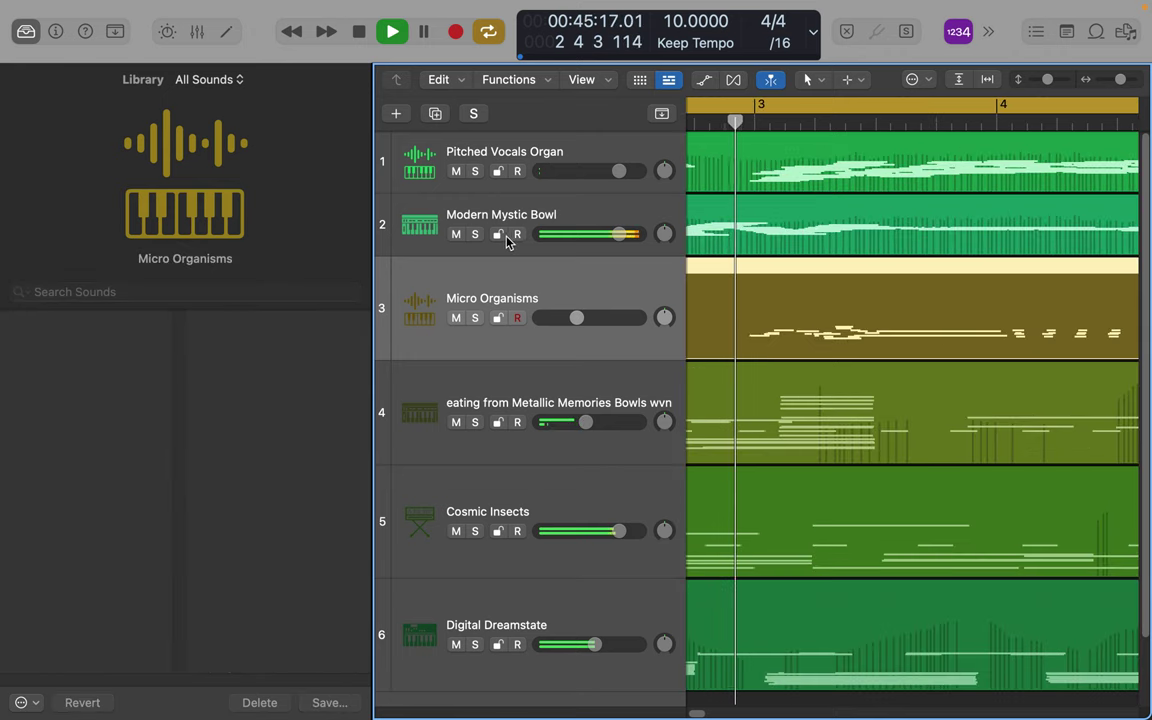
{"action": "left_click", "coordinate": [456, 234]}
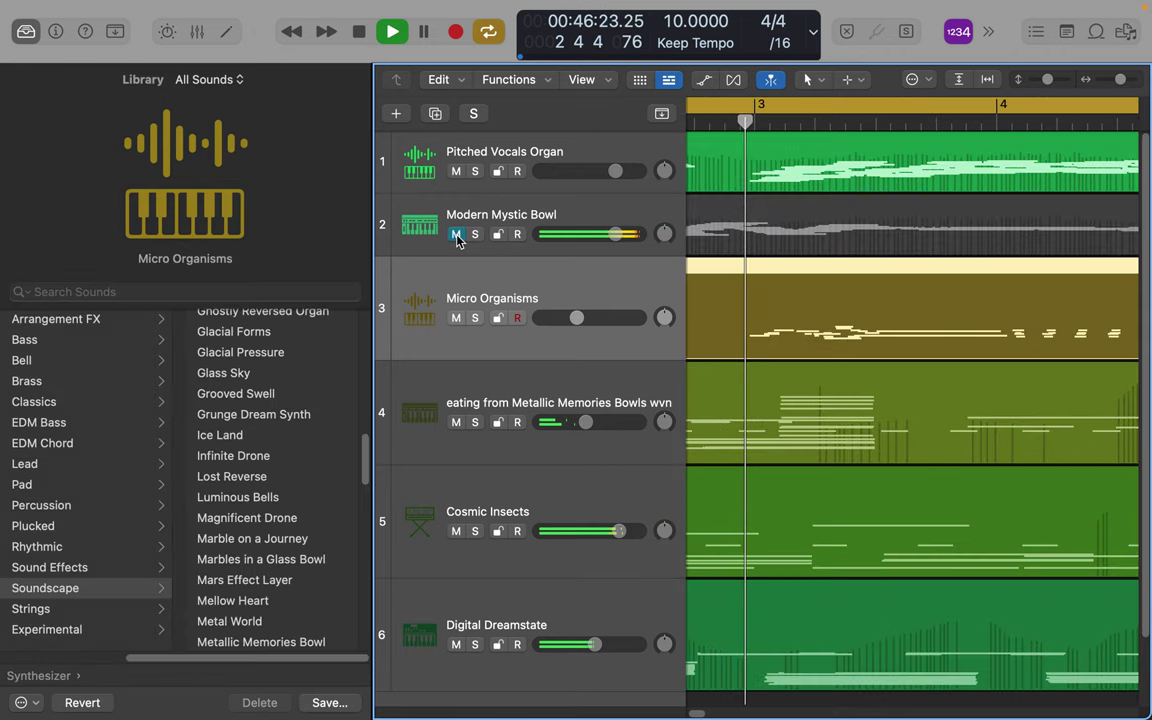
{"action": "left_click", "coordinate": [476, 172]}
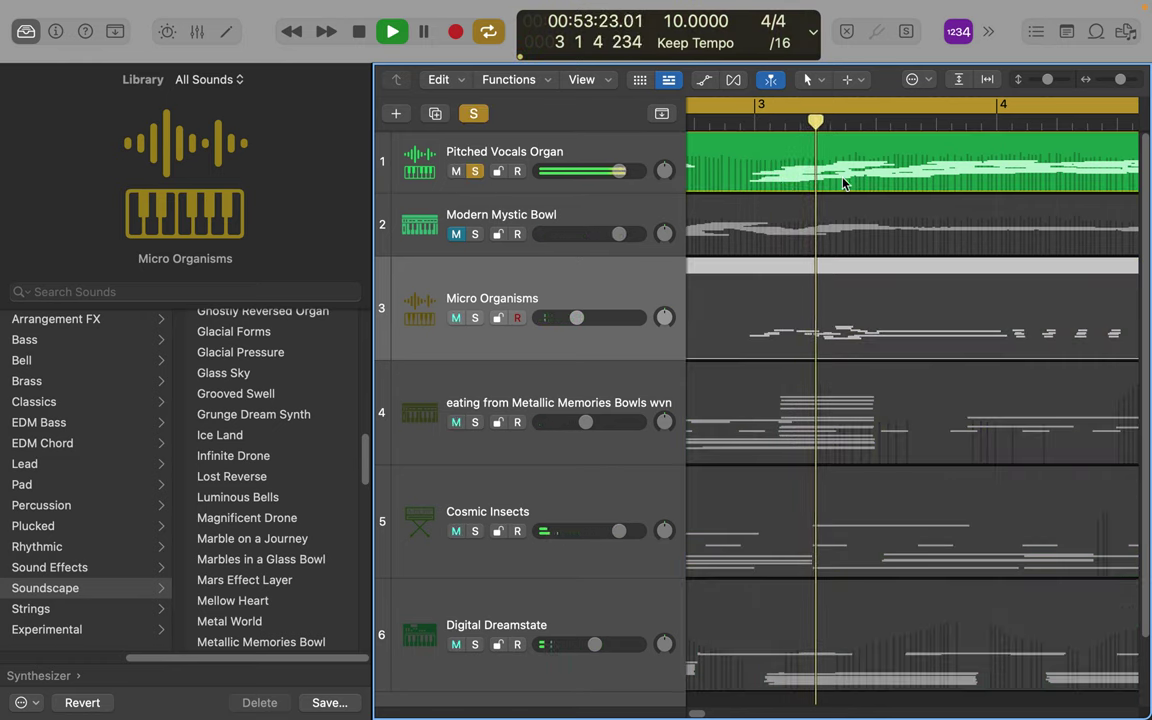
{"action": "left_click", "coordinate": [475, 172]}
{"action": "left_click", "coordinate": [454, 172]}
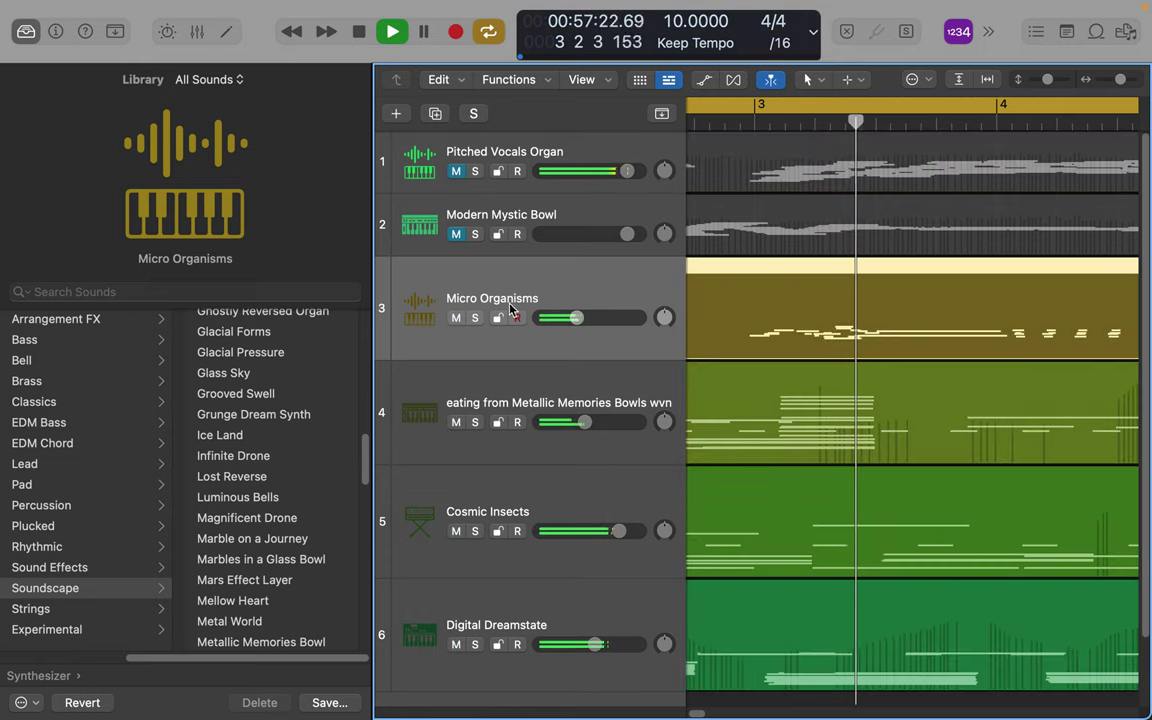
- Change the Micro Organisms track's sound to Aquatic Voices from the Synthesizer pads
{"action": "scroll", "coordinate": [545, 387], "scroll_direction": "down", "scroll_amount": 3}
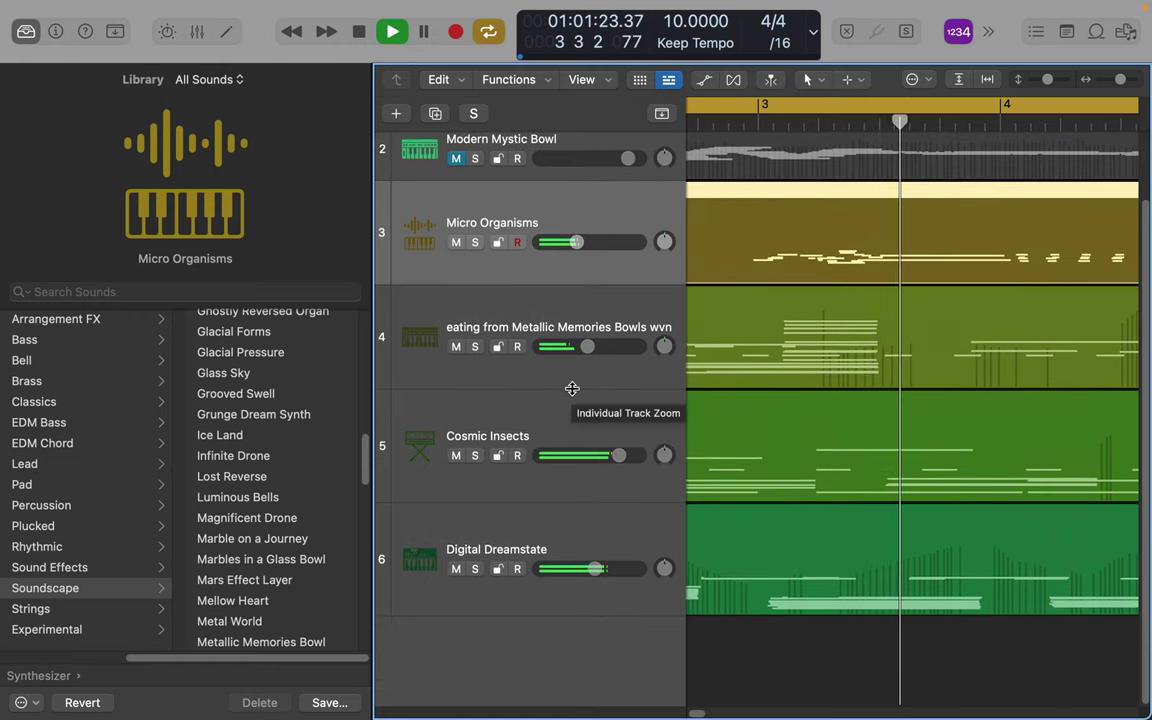
{"action": "scroll", "coordinate": [572, 388], "scroll_direction": "up", "scroll_amount": 3}
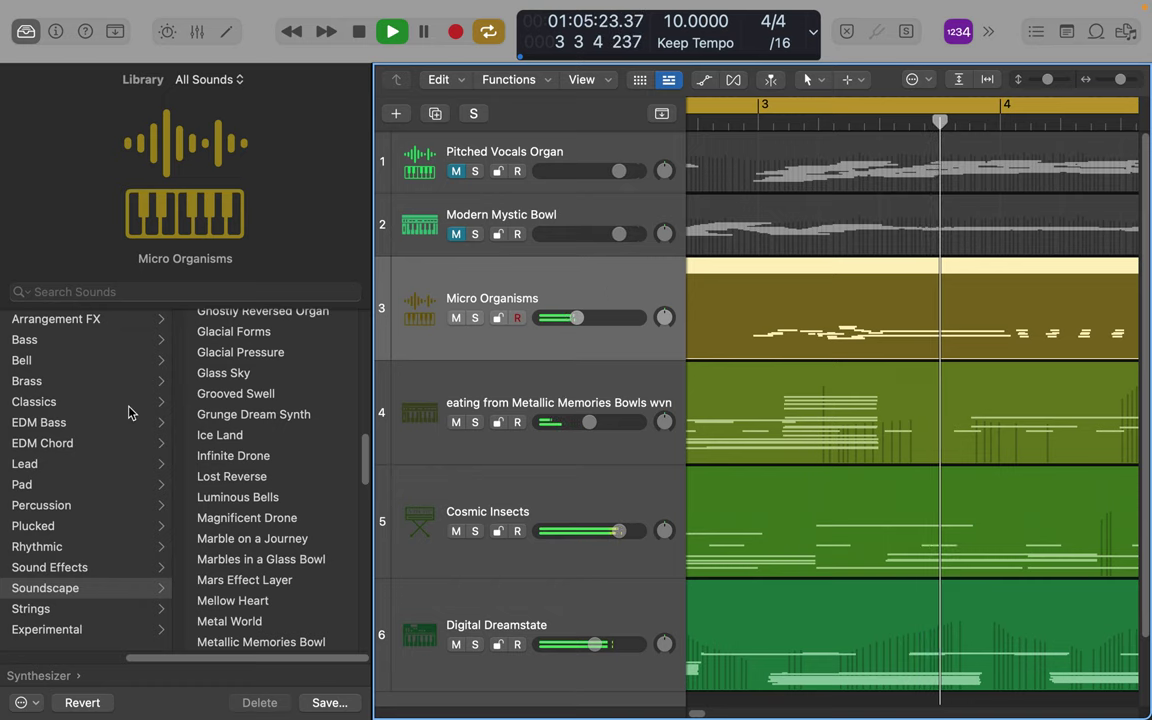
{"action": "left_click", "coordinate": [58, 567]}
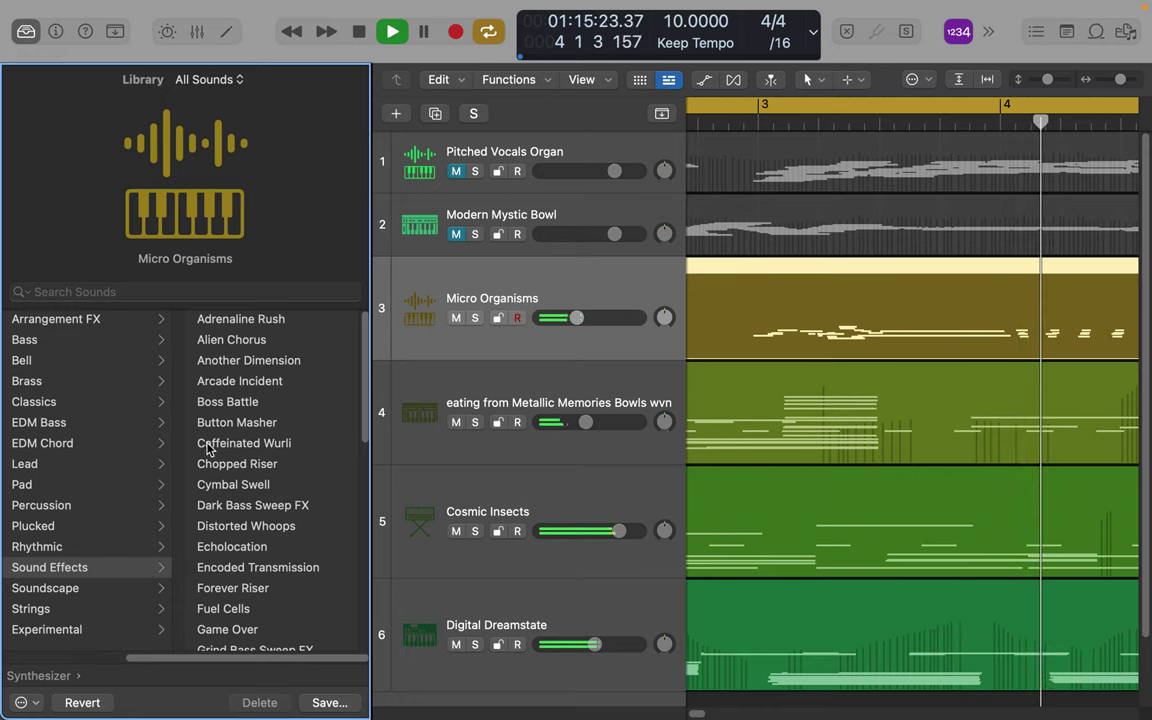
{"action": "scroll", "coordinate": [228, 628], "scroll_direction": "down", "scroll_amount": 5}
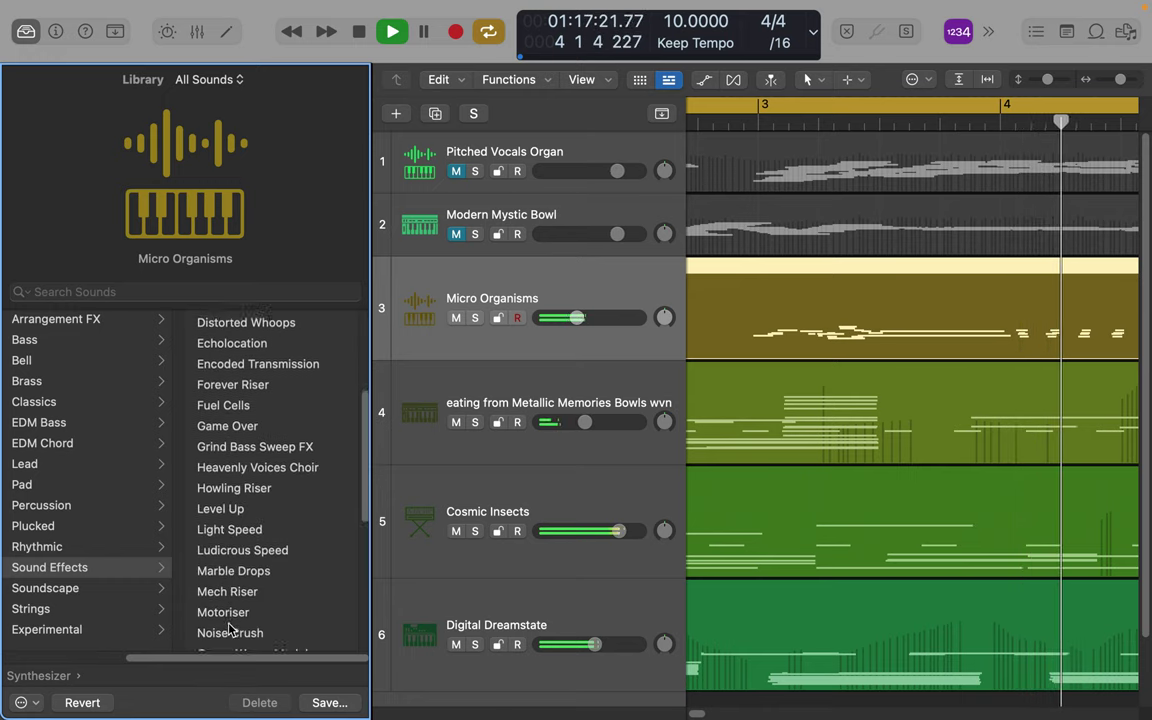
{"action": "scroll", "coordinate": [229, 628], "scroll_direction": "down", "scroll_amount": 8}
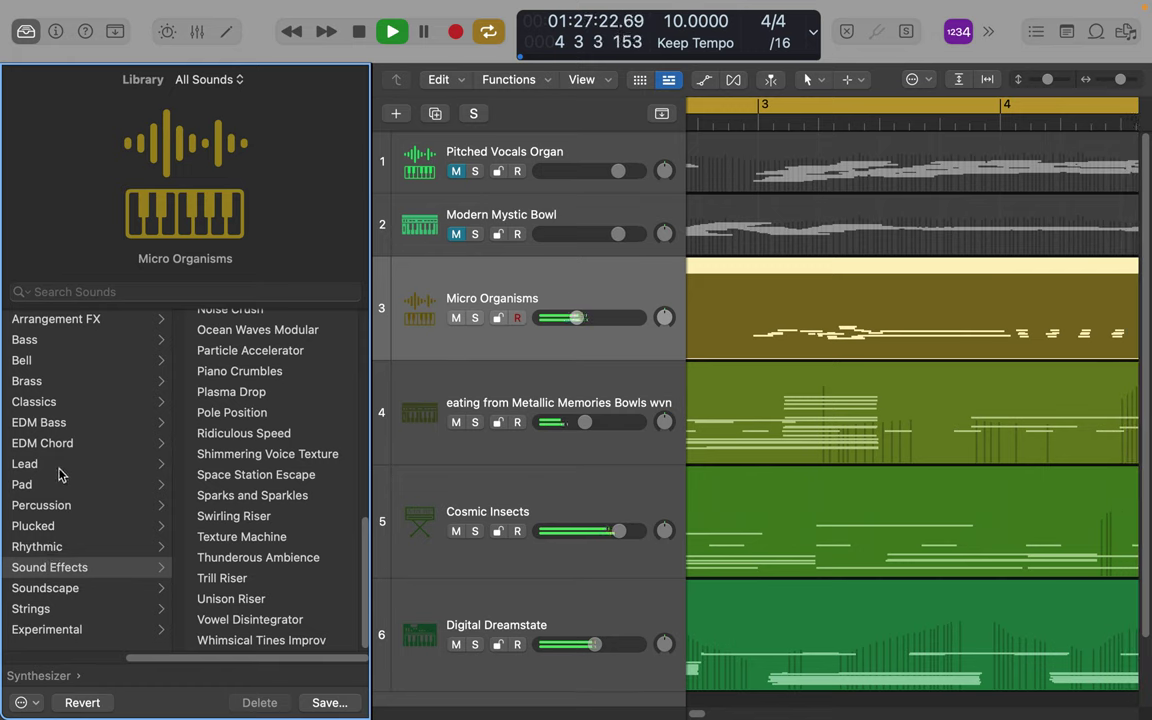
{"action": "left_click", "coordinate": [24, 484]}
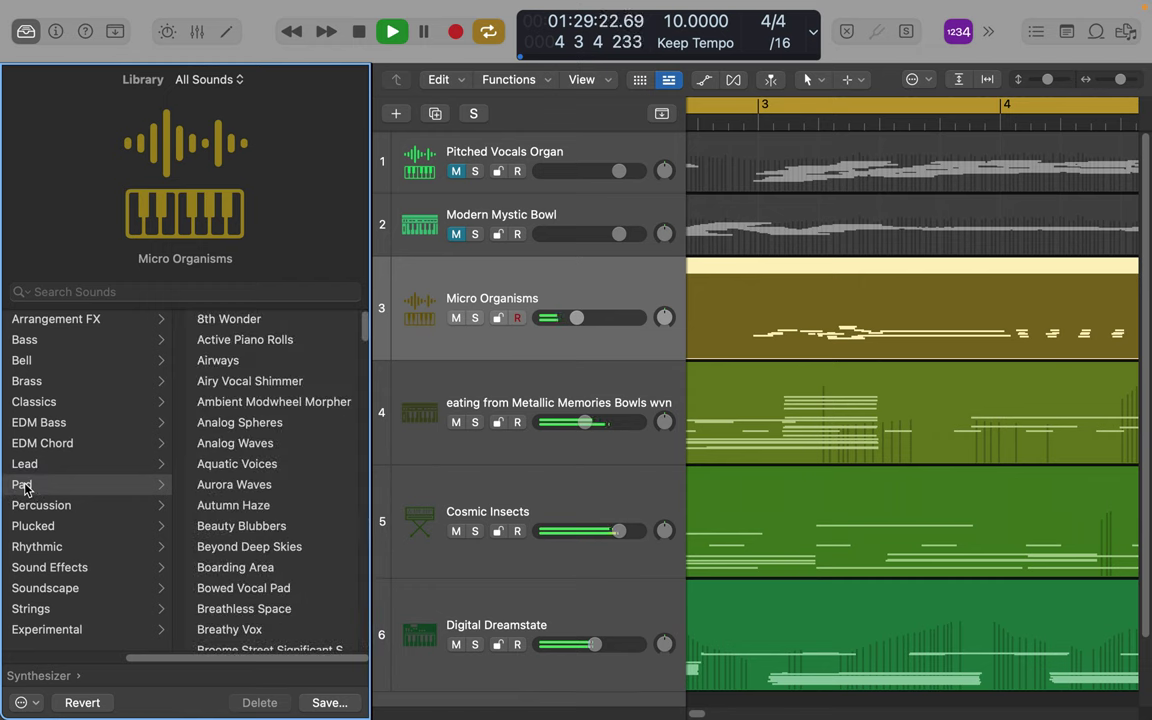
{"action": "left_click", "coordinate": [251, 464]}
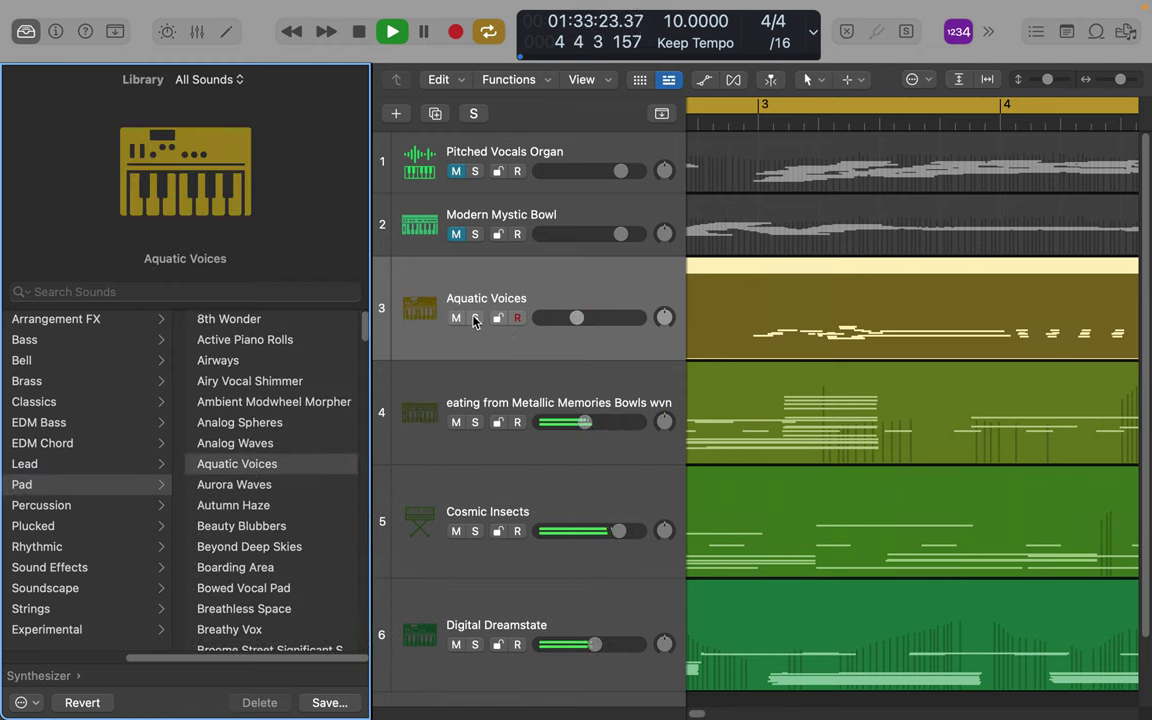
- Solo the Aquatic Voices track and play it from the beginning of the project
{"action": "left_click", "coordinate": [476, 318]}
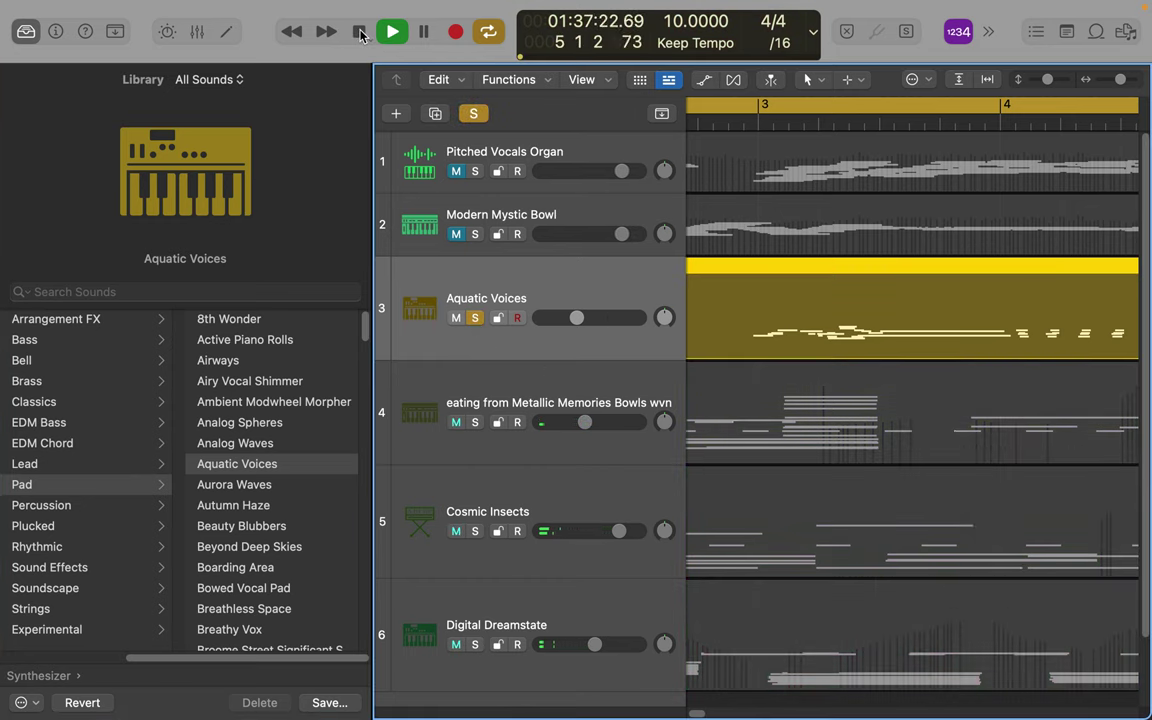
{"action": "left_click", "coordinate": [361, 33]}
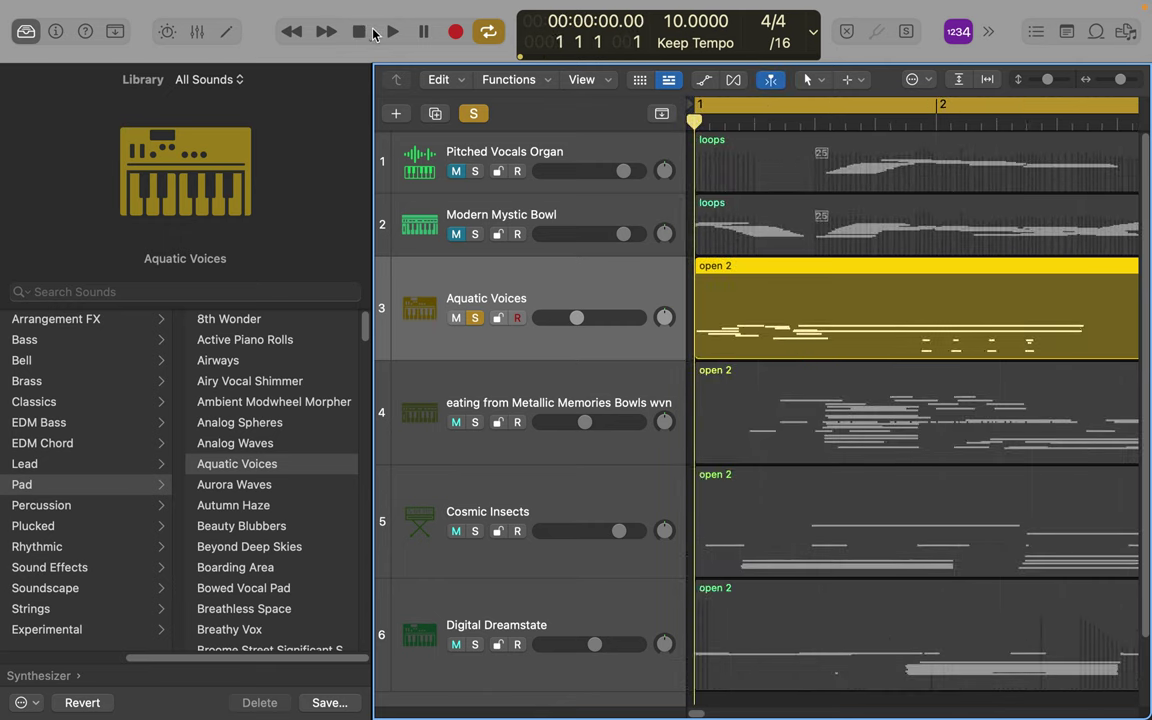
{"action": "left_click", "coordinate": [393, 33]}
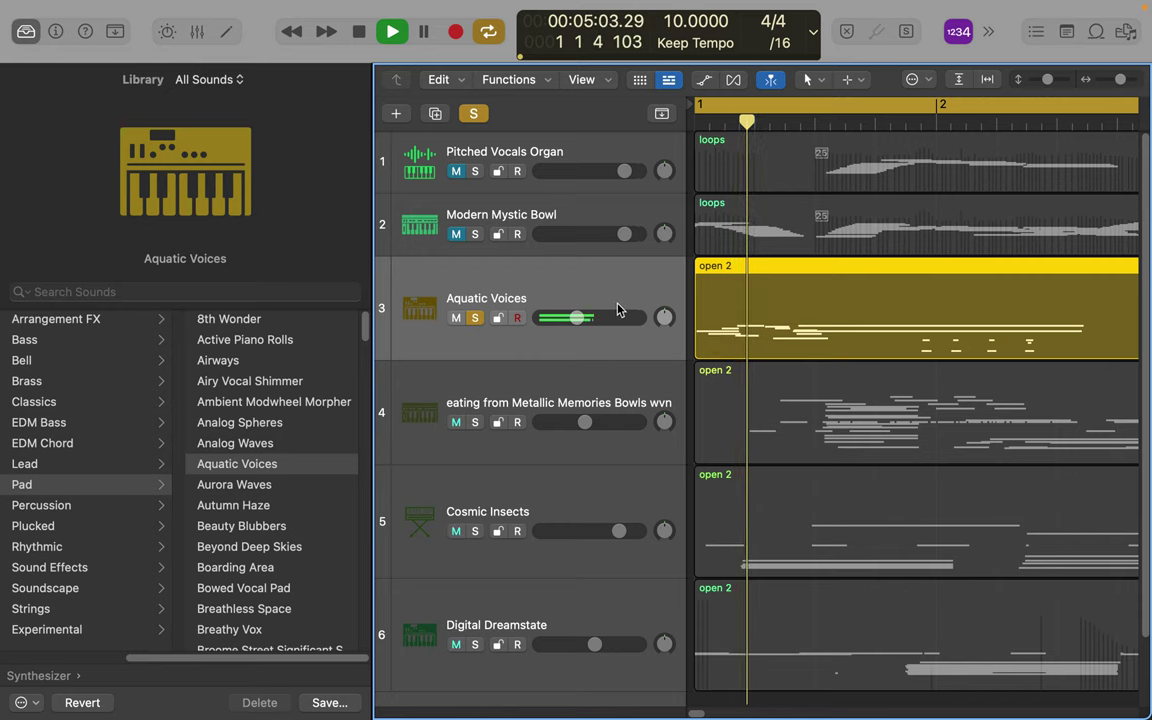
- Raise the volume of the soloed Aquatic Voices track
{"action": "left_click_drag", "start_coordinate": [575, 318], "coordinate": [617, 320]}
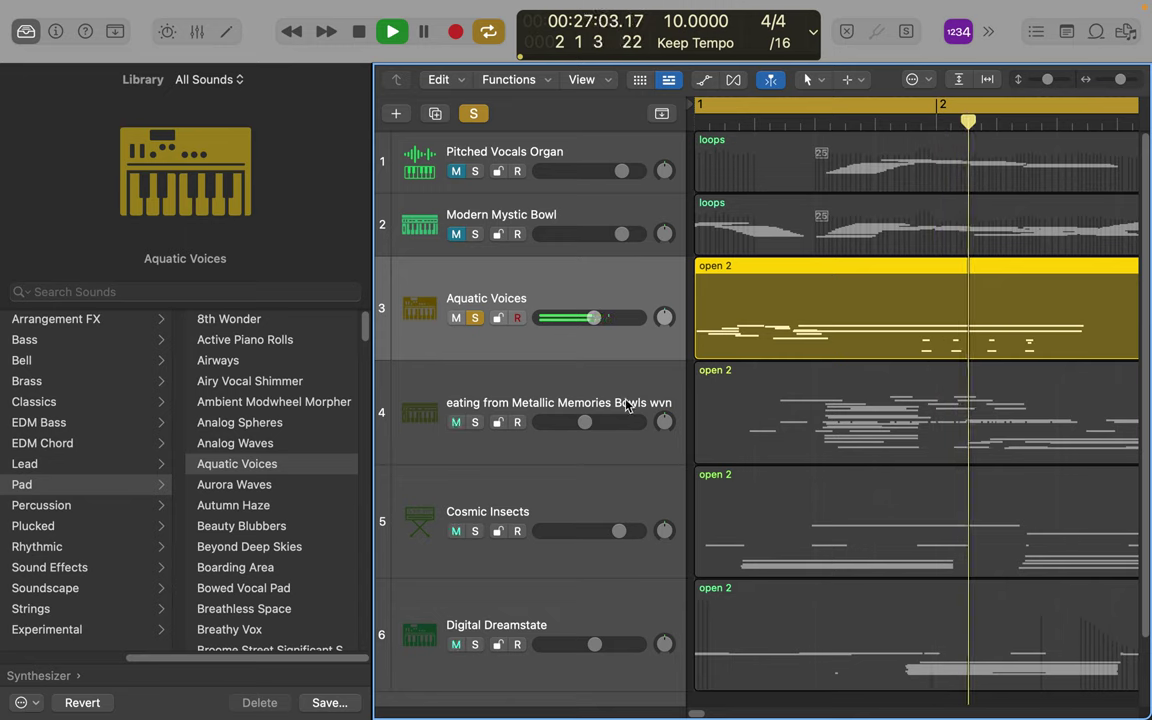
- Solo the Metallic Memories Bowls track, change its sound to Infinite Drone from the Synthesizer soundscapes, and fine-tune its volume
{"action": "left_click", "coordinate": [506, 386]}
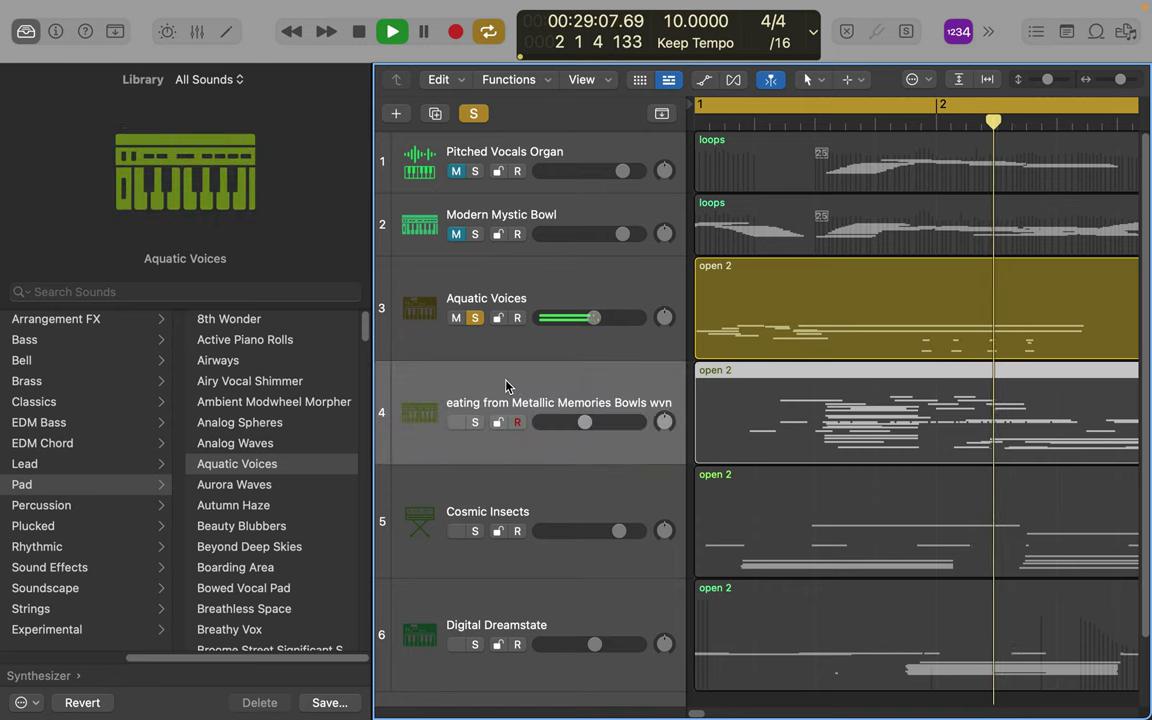
{"action": "left_click", "coordinate": [475, 422]}
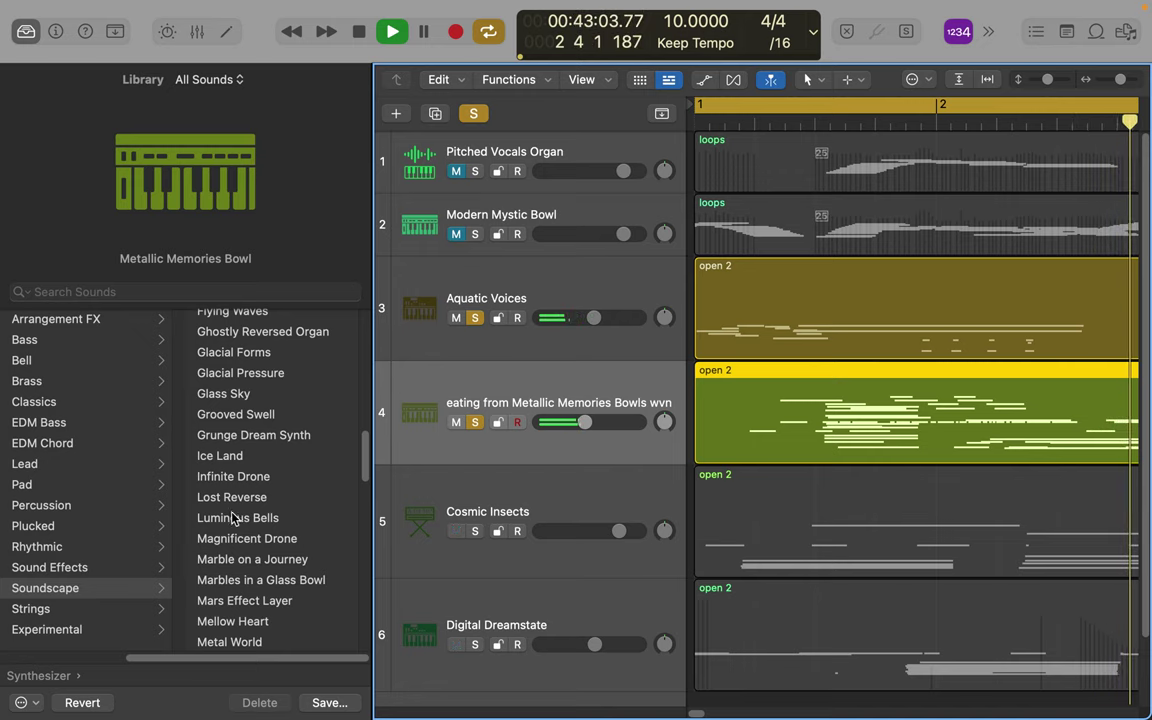
{"action": "left_click", "coordinate": [241, 477]}
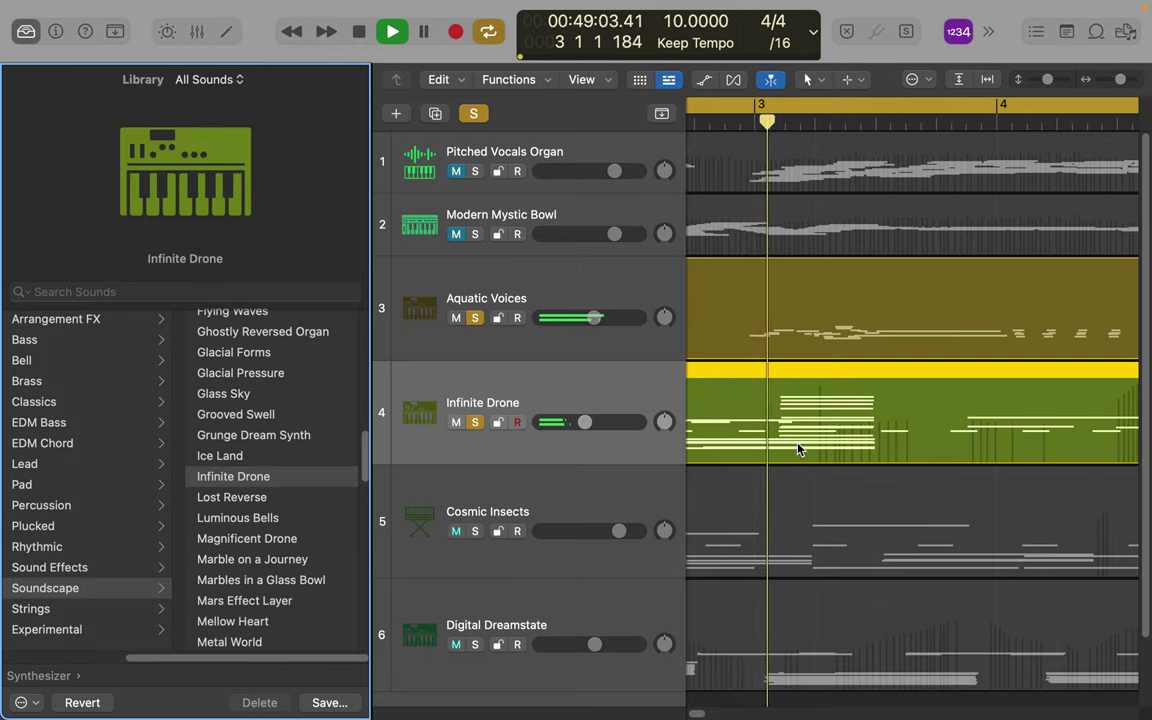
{"action": "mouse_move", "coordinate": [584, 425]}
{"action": "left_mouse_down"}
{"action": "mouse_move", "coordinate": [610, 425]}
{"action": "mouse_move", "coordinate": [592, 425]}
{"action": "left_mouse_up"}
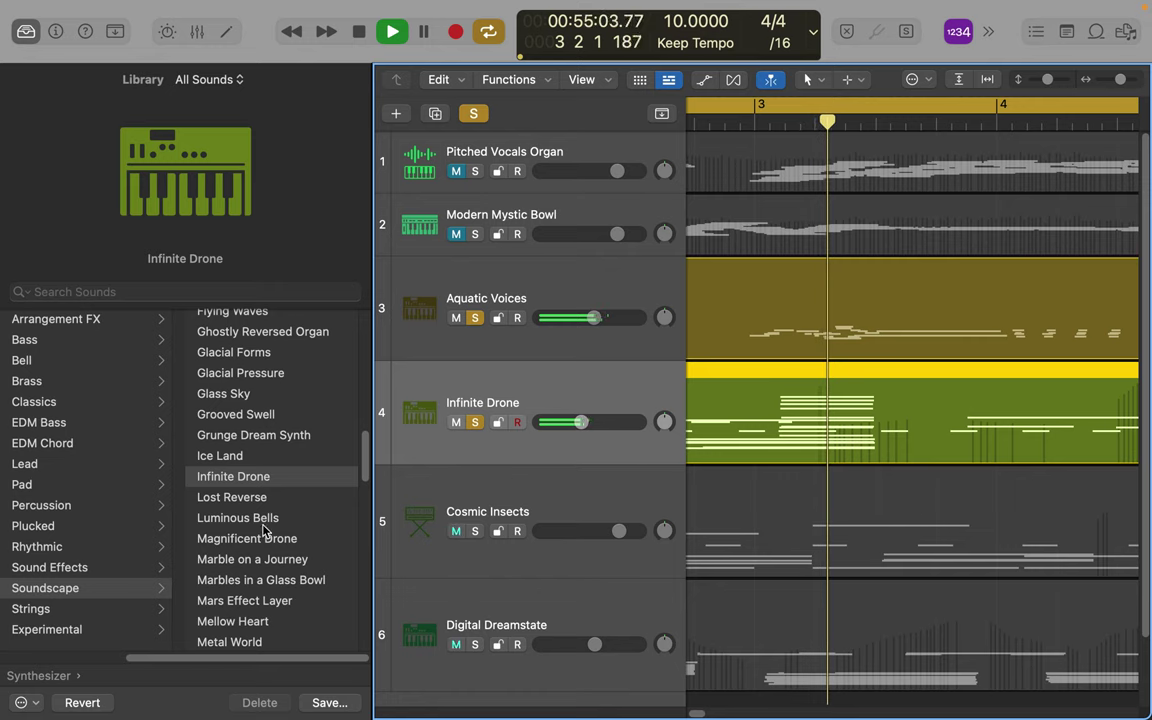
{"action": "left_click_drag", "start_coordinate": [365, 463], "coordinate": [375, 522]}
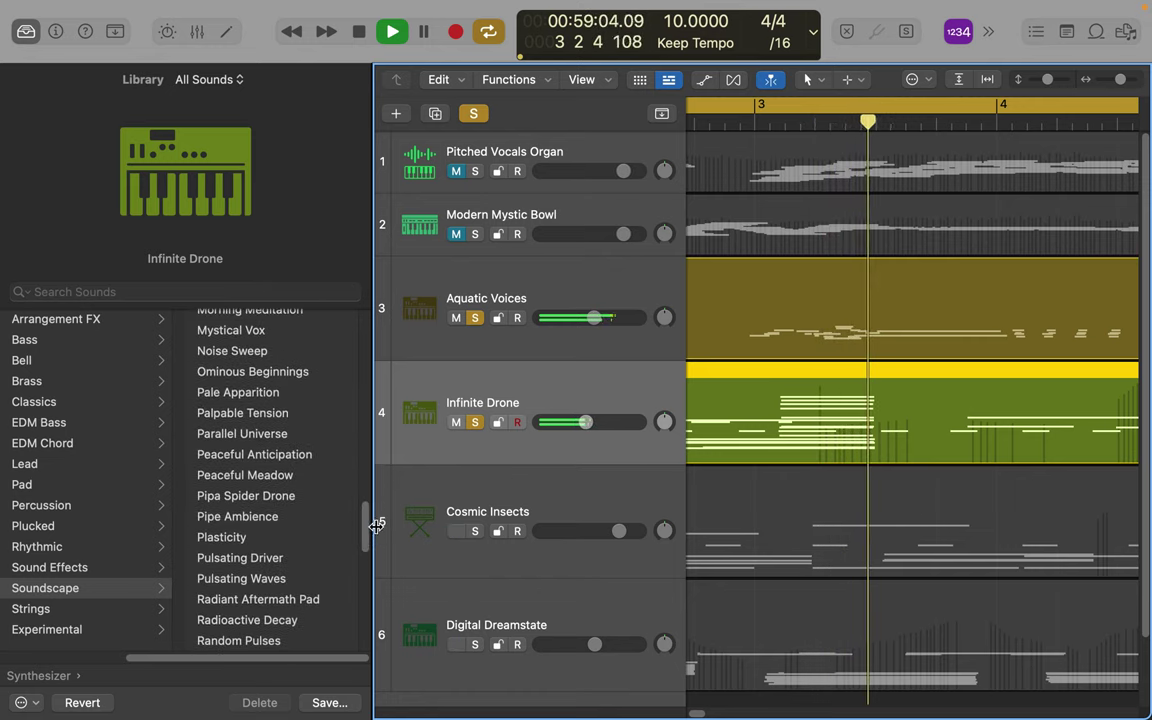
- Change the Cosmic Insects track's sound to Deep Ambient Stack from the Synthesizer soundscapes and solo the track
{"action": "left_click", "coordinate": [512, 498]}
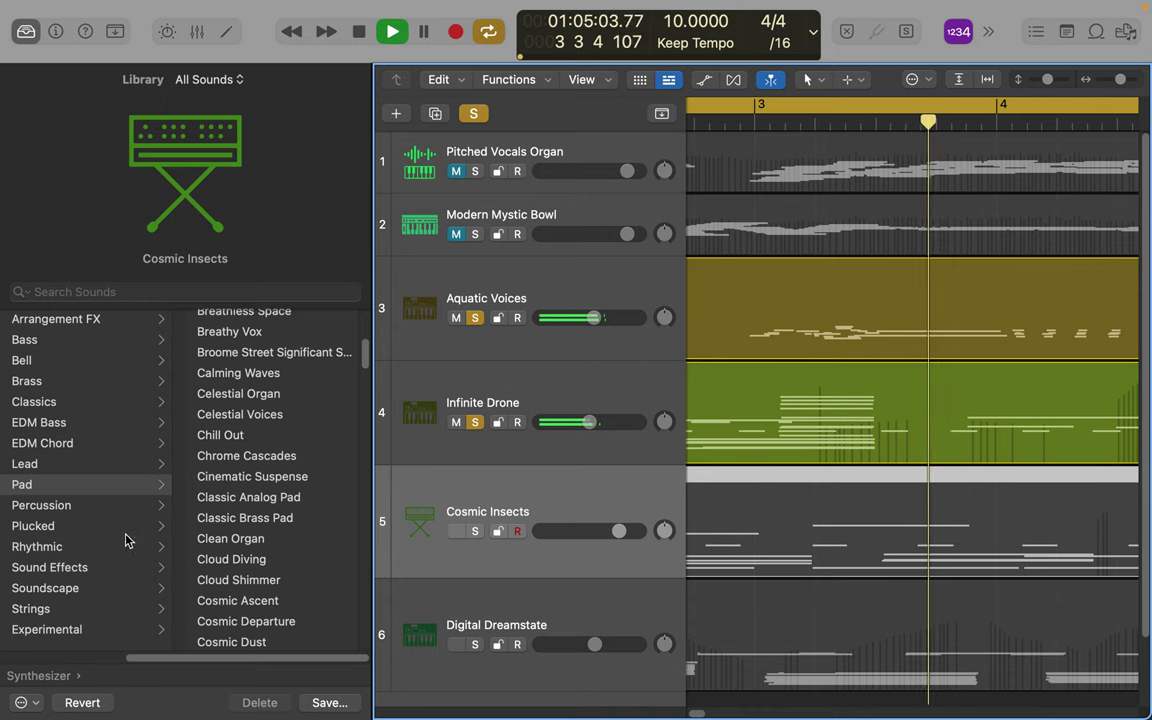
{"action": "left_click", "coordinate": [72, 588]}
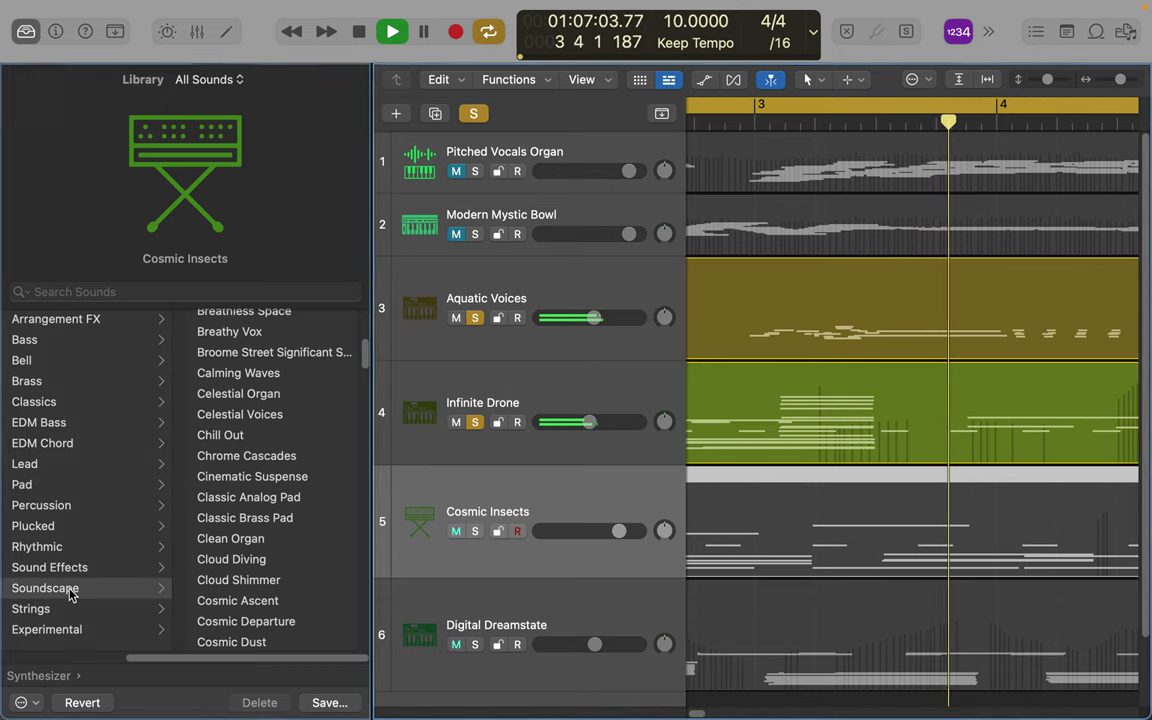
{"action": "scroll", "coordinate": [235, 584], "scroll_direction": "down", "scroll_amount": 5}
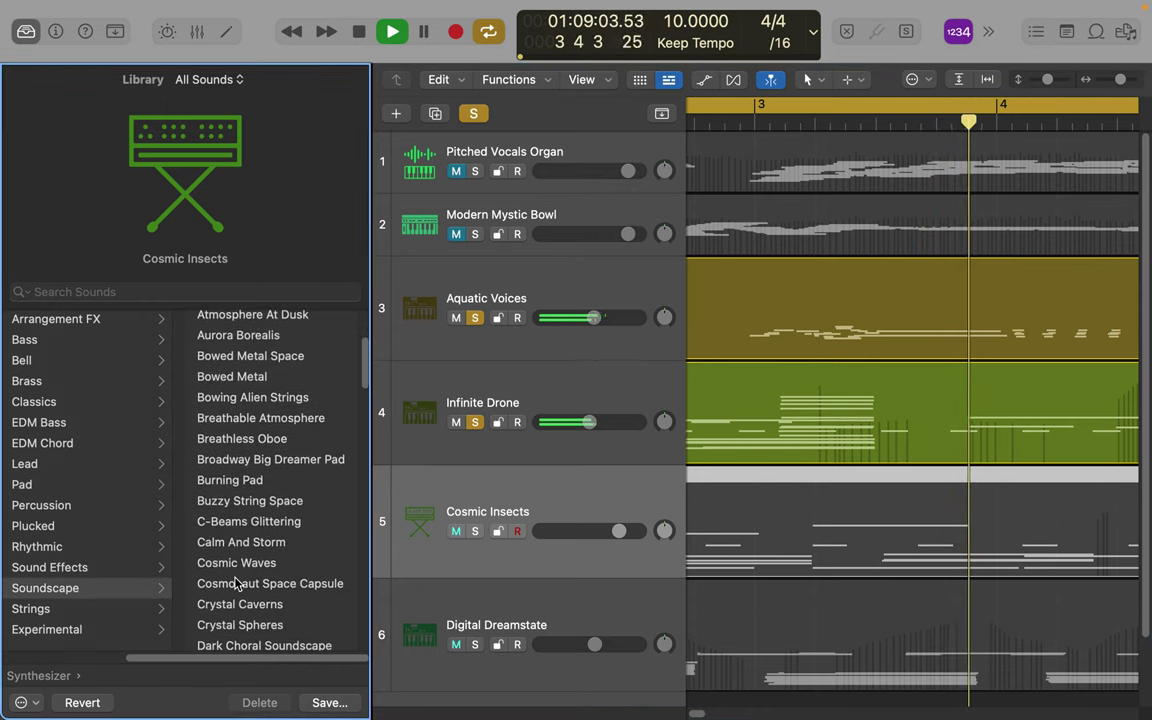
{"action": "scroll", "coordinate": [236, 584], "scroll_direction": "up", "scroll_amount": 3}
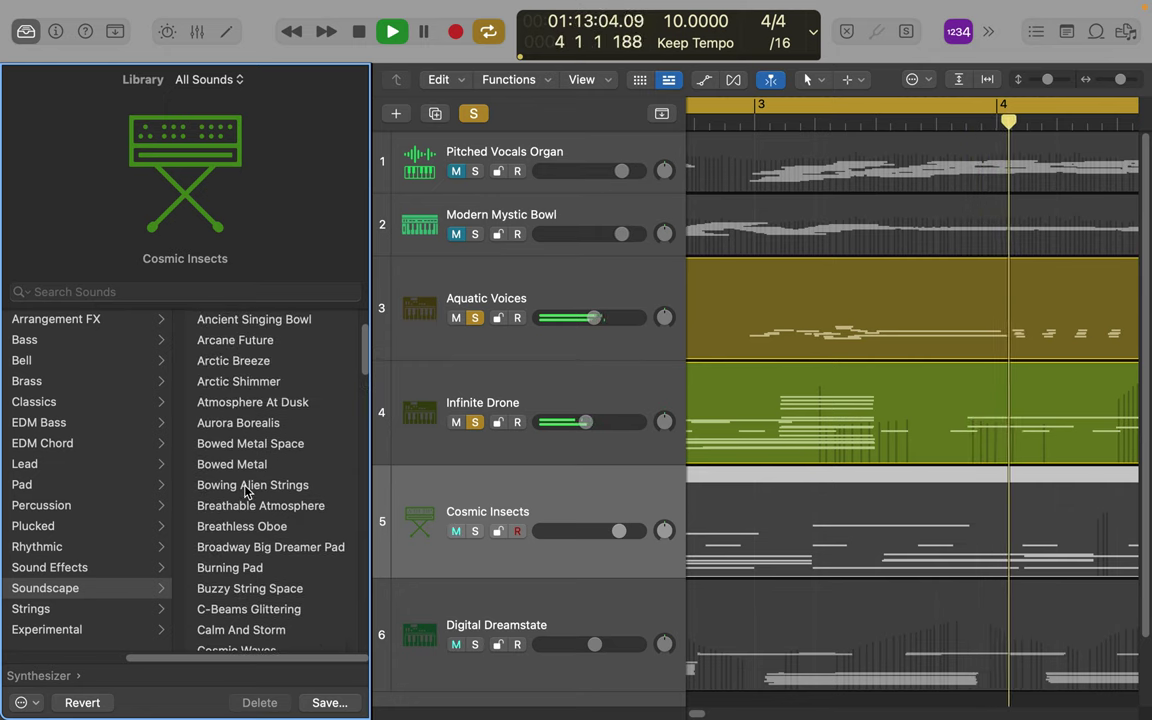
{"action": "scroll", "coordinate": [245, 470], "scroll_direction": "up", "scroll_amount": 3}
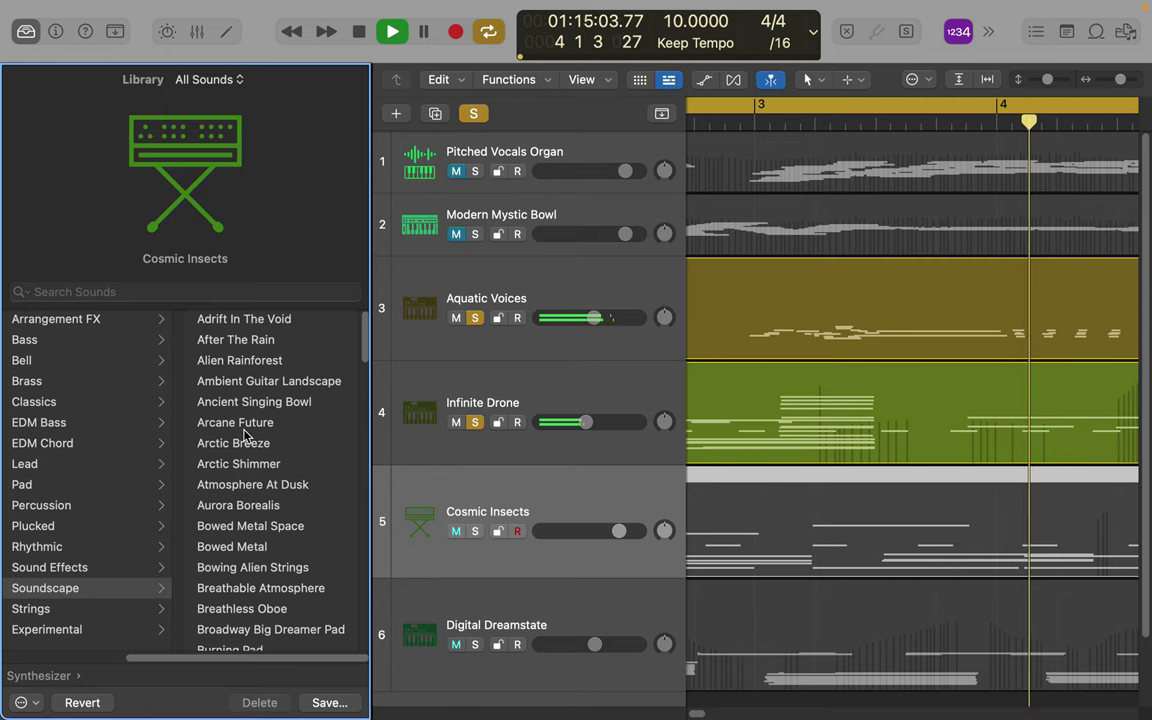
{"action": "scroll", "coordinate": [245, 440], "scroll_direction": "down", "scroll_amount": 8}
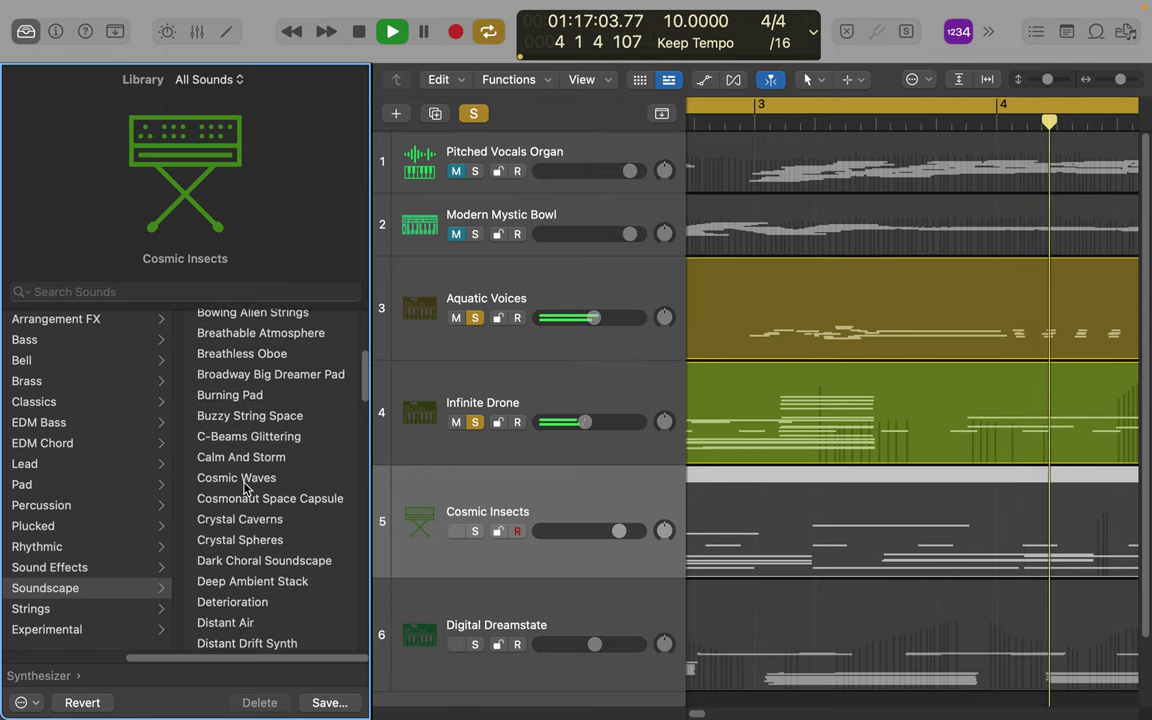
{"action": "left_click", "coordinate": [243, 585]}
{"action": "left_click", "coordinate": [430, 486]}
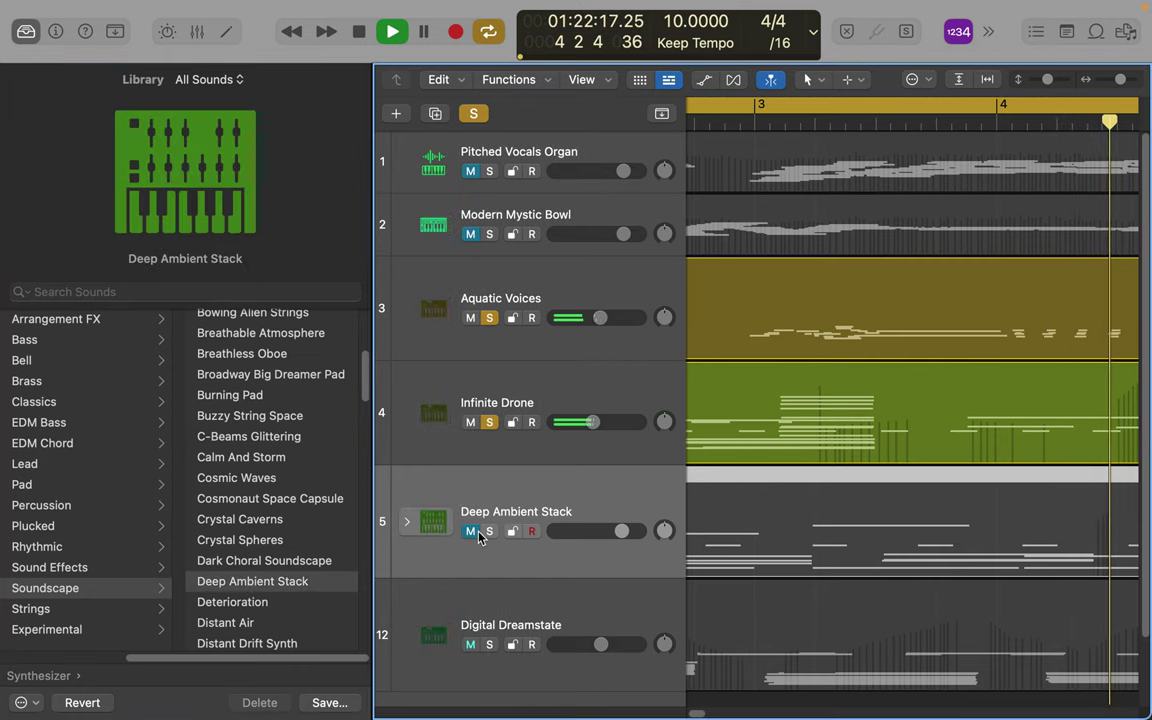
{"action": "left_click", "coordinate": [490, 533]}
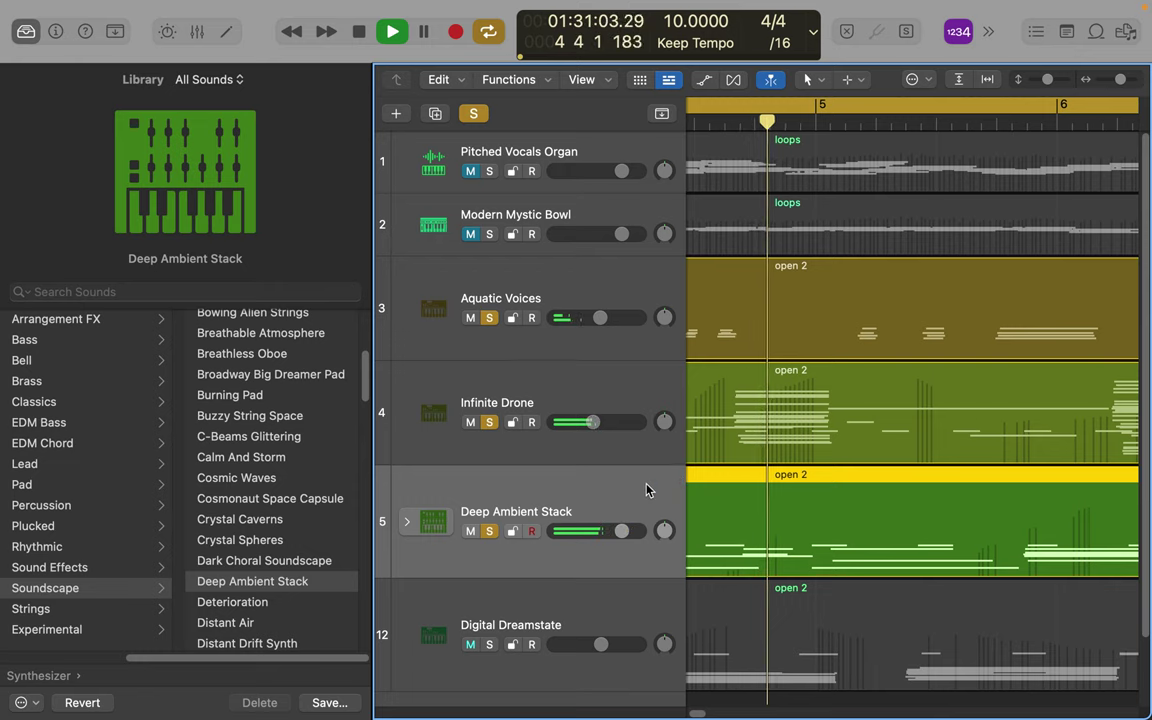
- Replace the Deep Ambient Stack sound with Dark Choral Soundscape, and select the Digital Dreamstate track
{"action": "left_click", "coordinate": [241, 566]}
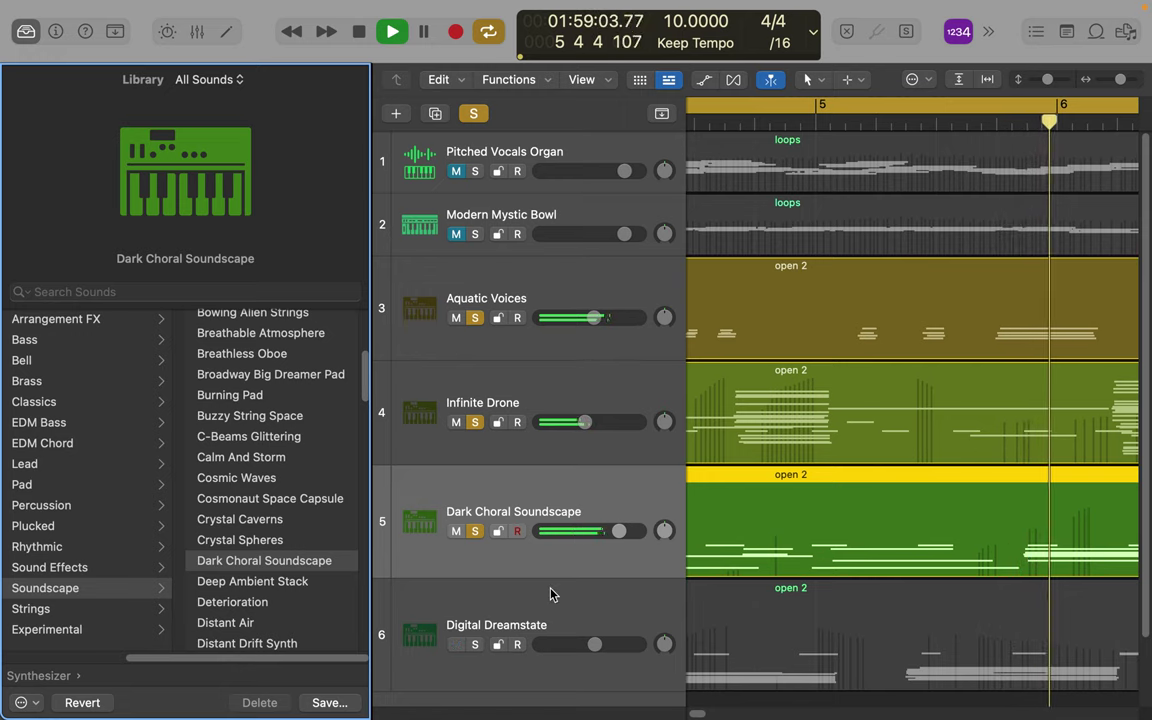
{"action": "left_click", "coordinate": [537, 611]}
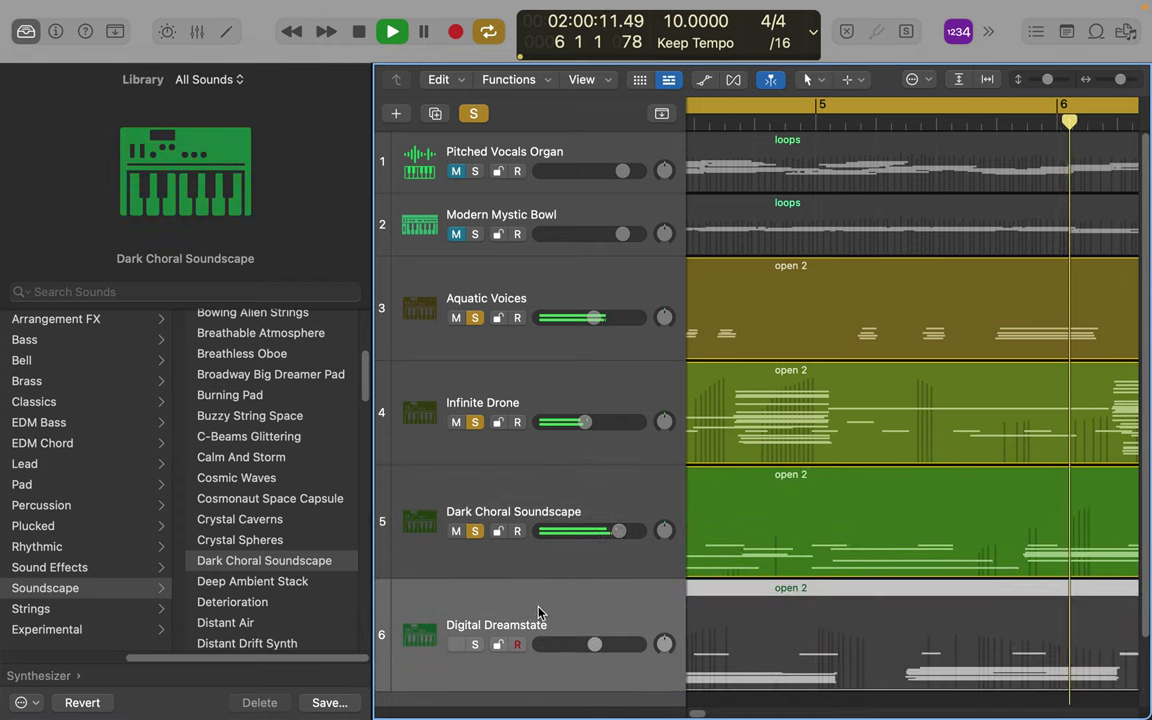
{"action": "left_click", "coordinate": [437, 598]}
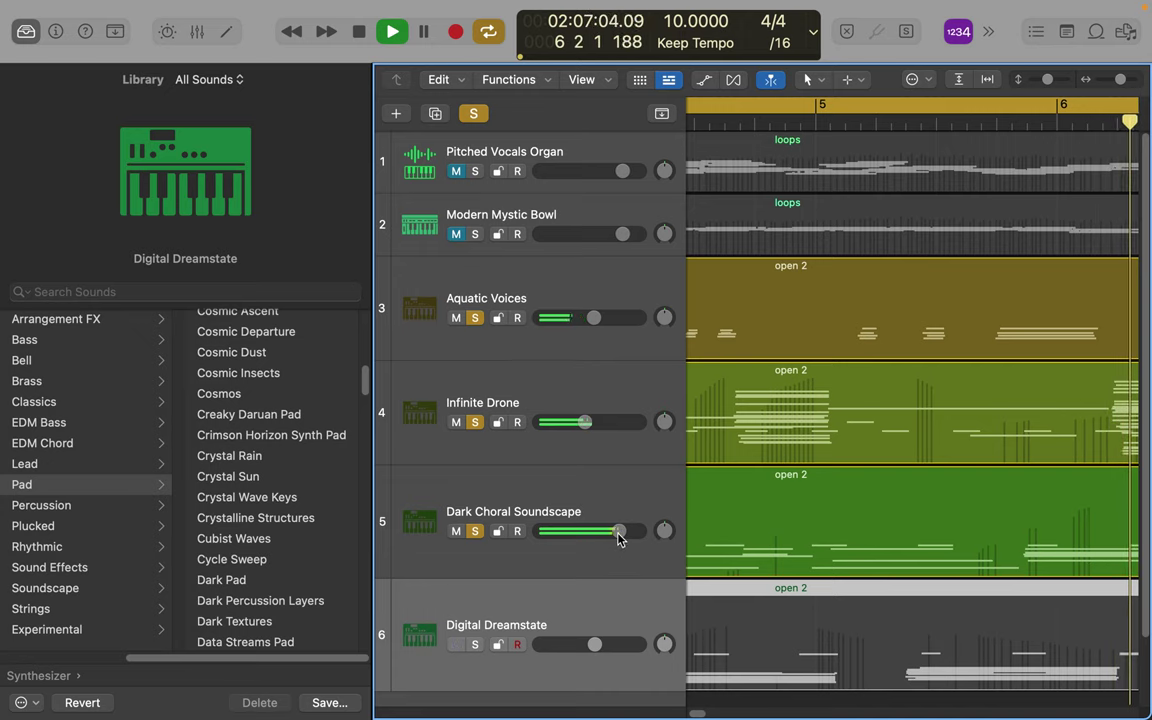
- Lower Dark Choral Soundscape to about -0.7 dB, and raise Infinite Drone to about -2.6 dB and Aquatic Voices to about -3.0 dB
{"action": "left_click_drag", "start_coordinate": [618, 535], "coordinate": [595, 530]}
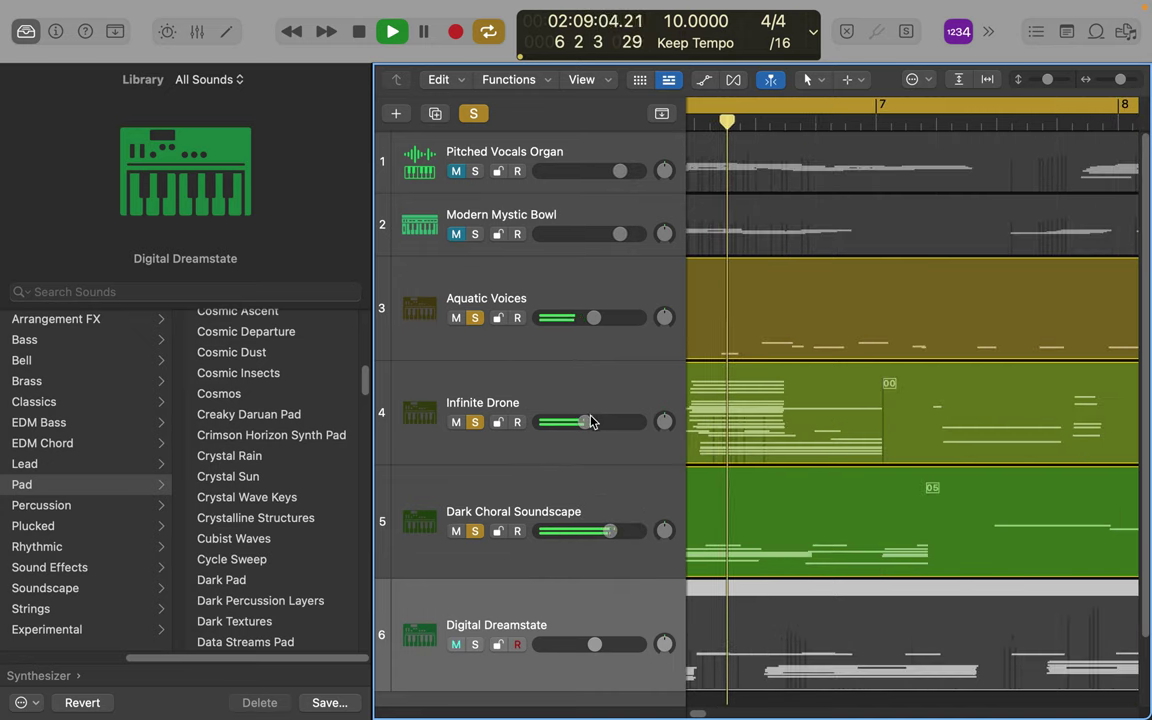
{"action": "left_click_drag", "start_coordinate": [590, 422], "coordinate": [620, 419]}
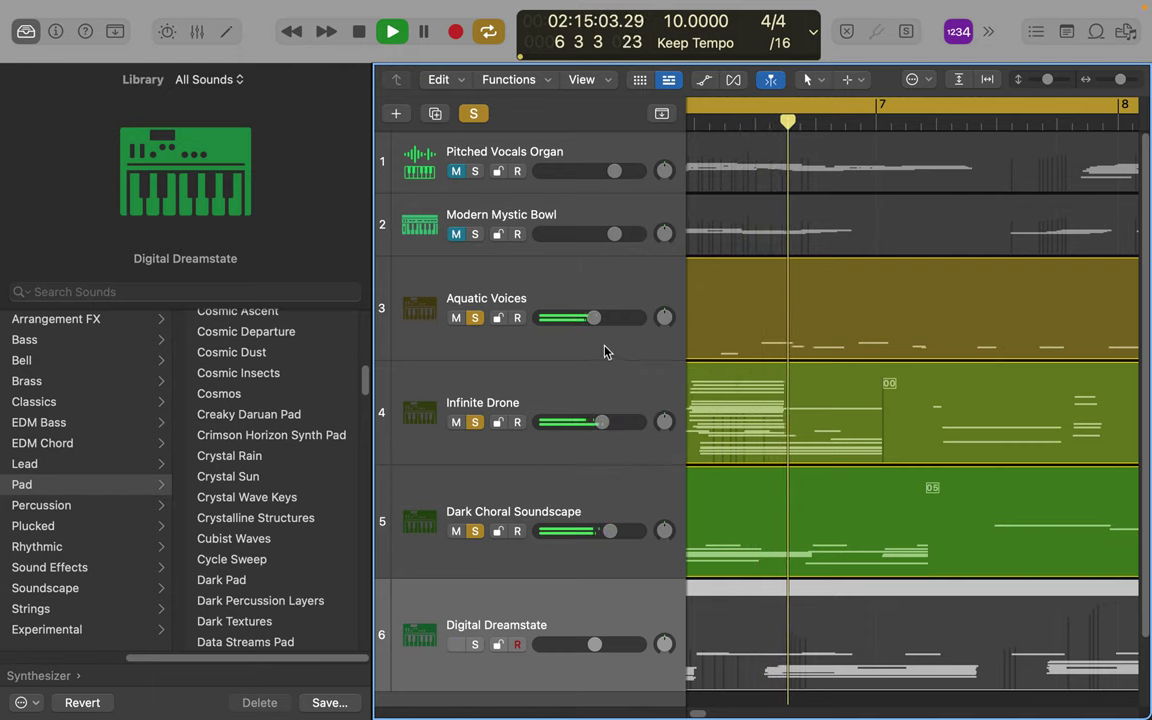
{"action": "left_click_drag", "start_coordinate": [594, 317], "coordinate": [604, 318]}
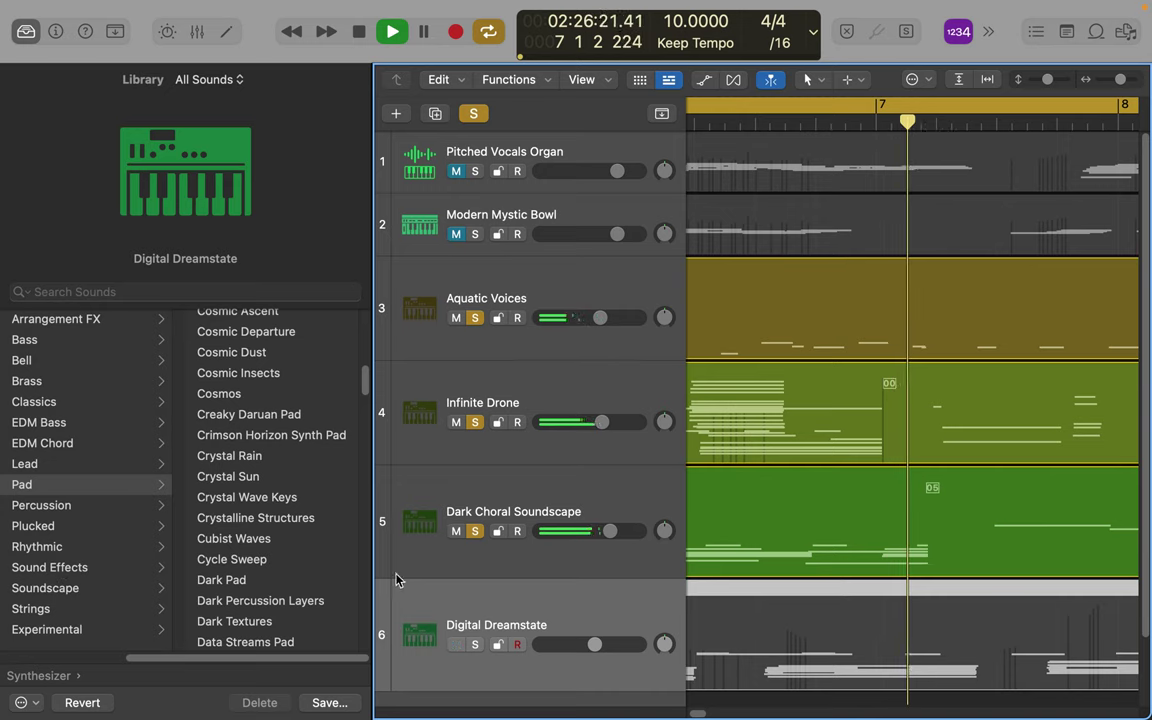
- Solo the Digital Dreamstate track, change its sound to Endless Stratosphere from the Synthesizer pads, and raise its volume to about -3.9 dB
{"action": "left_click", "coordinate": [475, 644]}
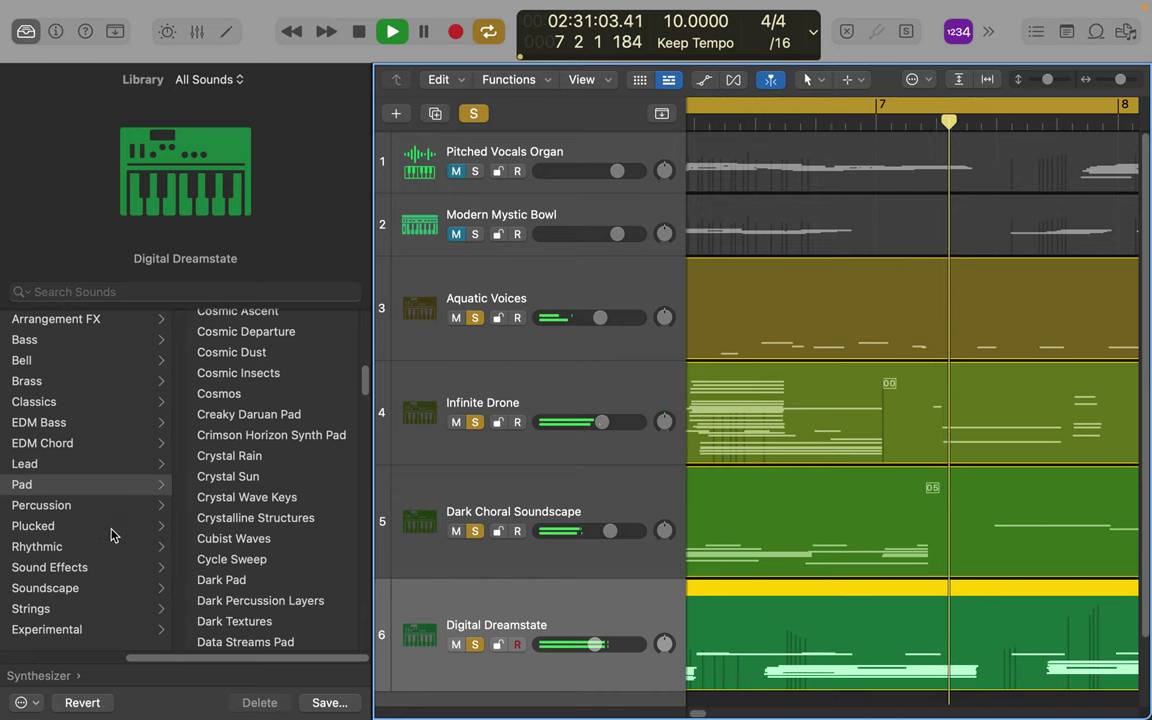
{"action": "scroll", "coordinate": [262, 550], "scroll_direction": "down", "scroll_amount": 3}
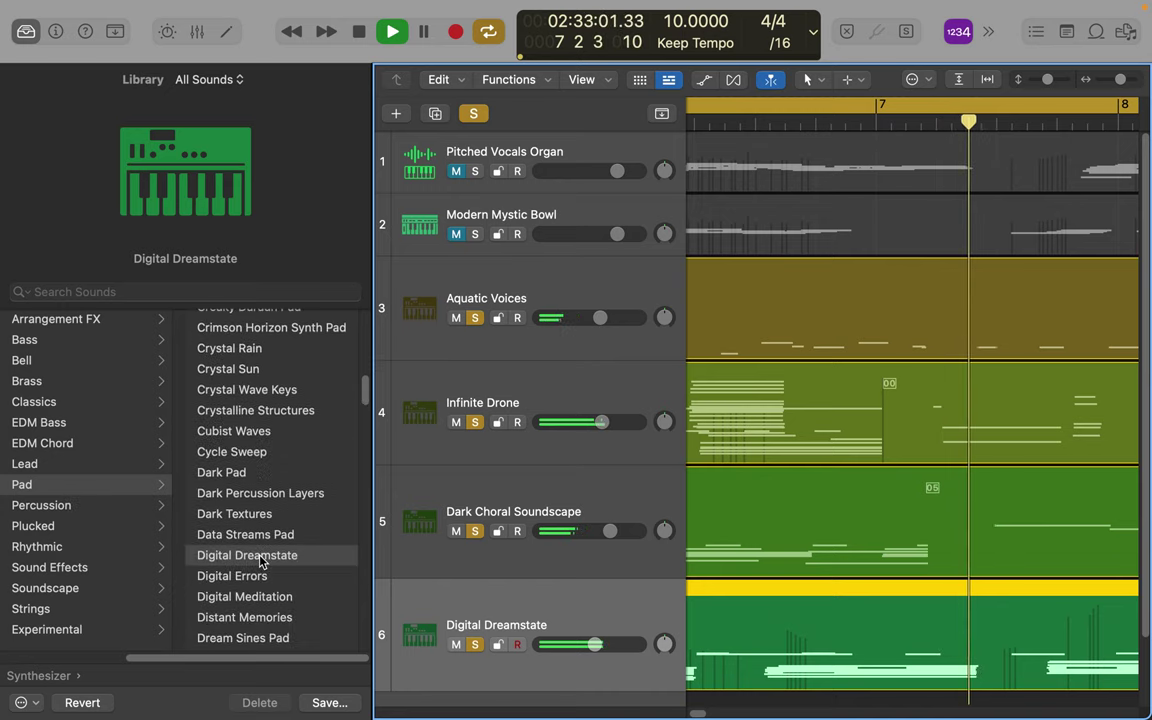
{"action": "scroll", "coordinate": [262, 561], "scroll_direction": "down", "scroll_amount": 6}
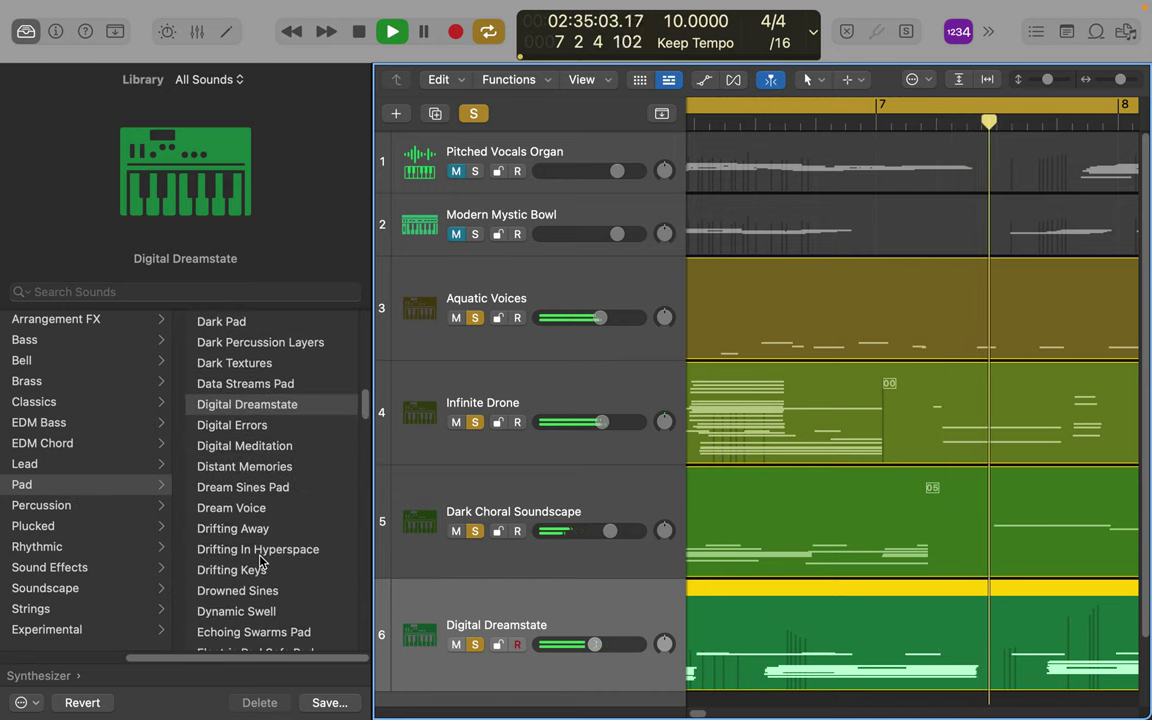
{"action": "scroll", "coordinate": [260, 562], "scroll_direction": "down", "scroll_amount": 3}
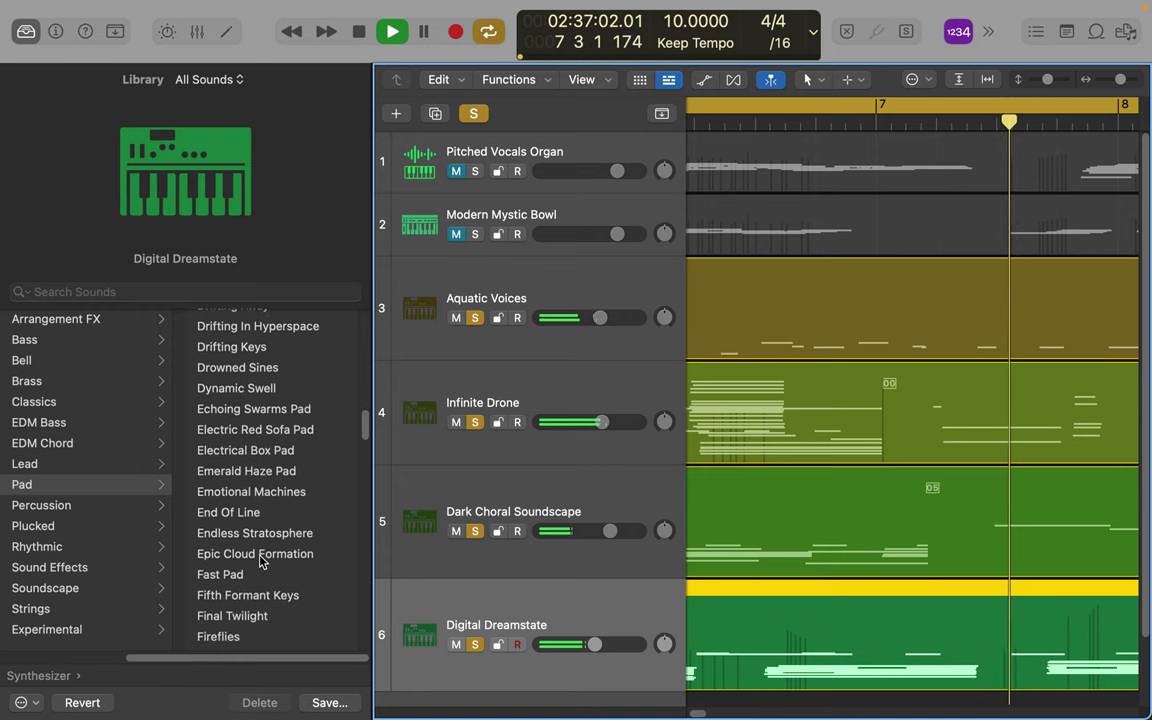
{"action": "left_click", "coordinate": [256, 506]}
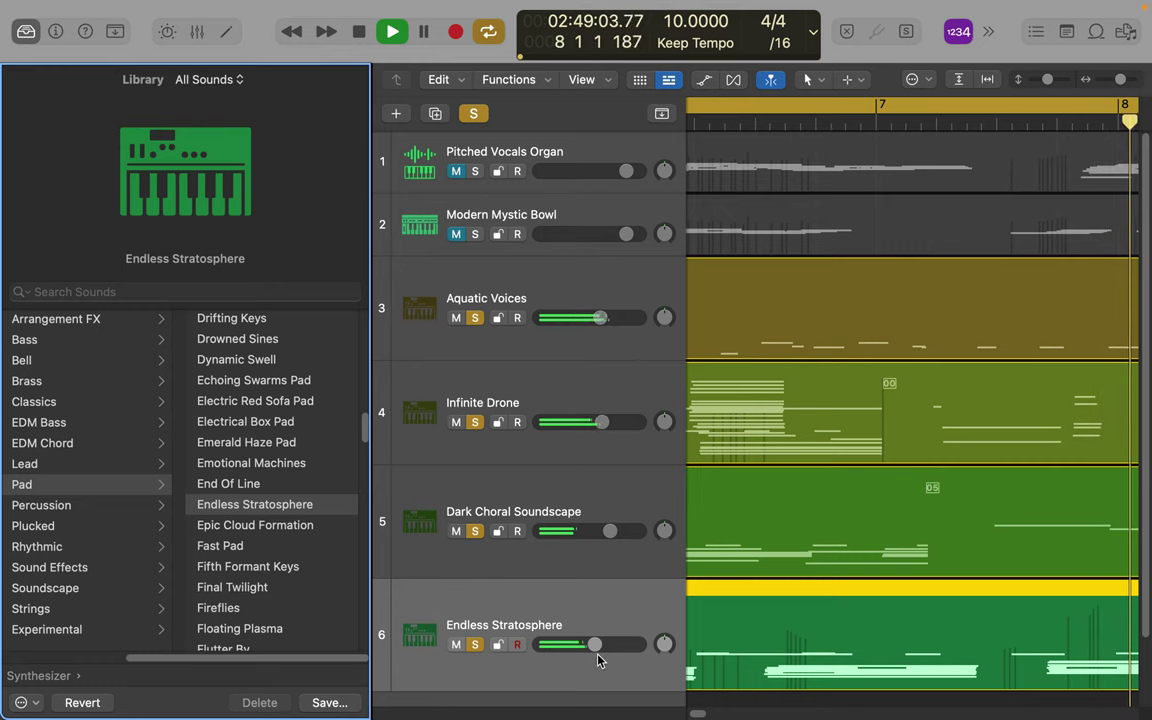
{"action": "left_click_drag", "start_coordinate": [594, 645], "coordinate": [604, 648]}
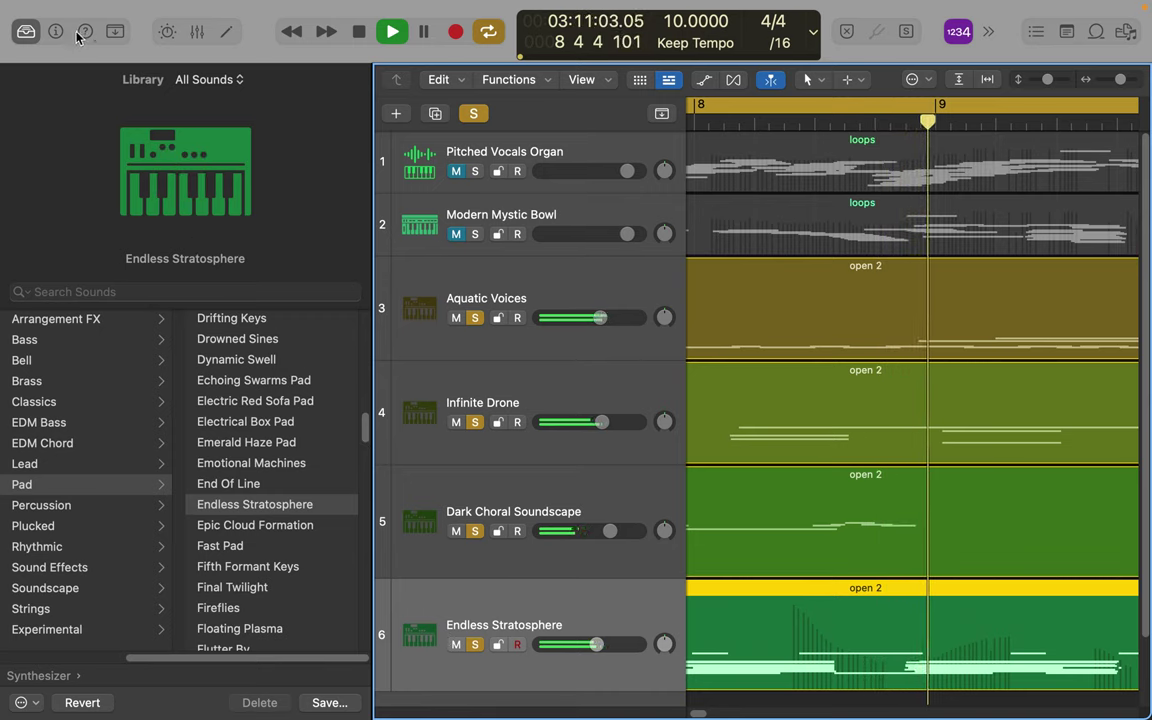
- Hide the sound library and show the mixer
{"action": "left_click", "coordinate": [26, 33]}
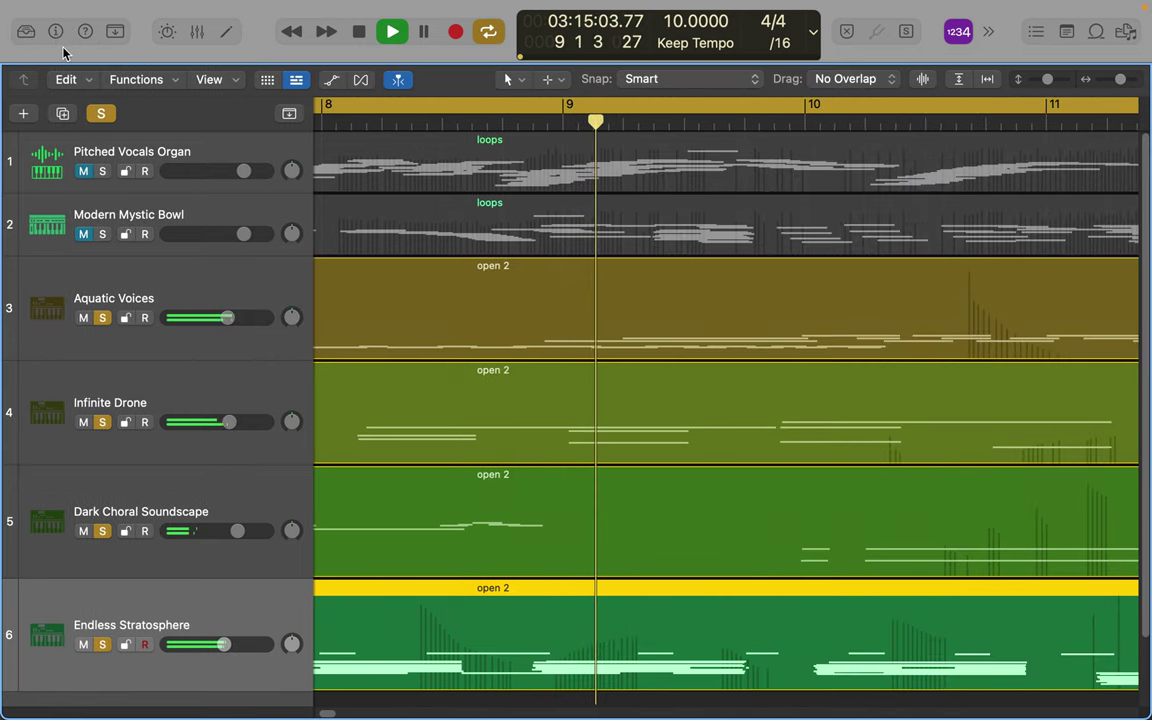
{"action": "left_click", "coordinate": [198, 33]}
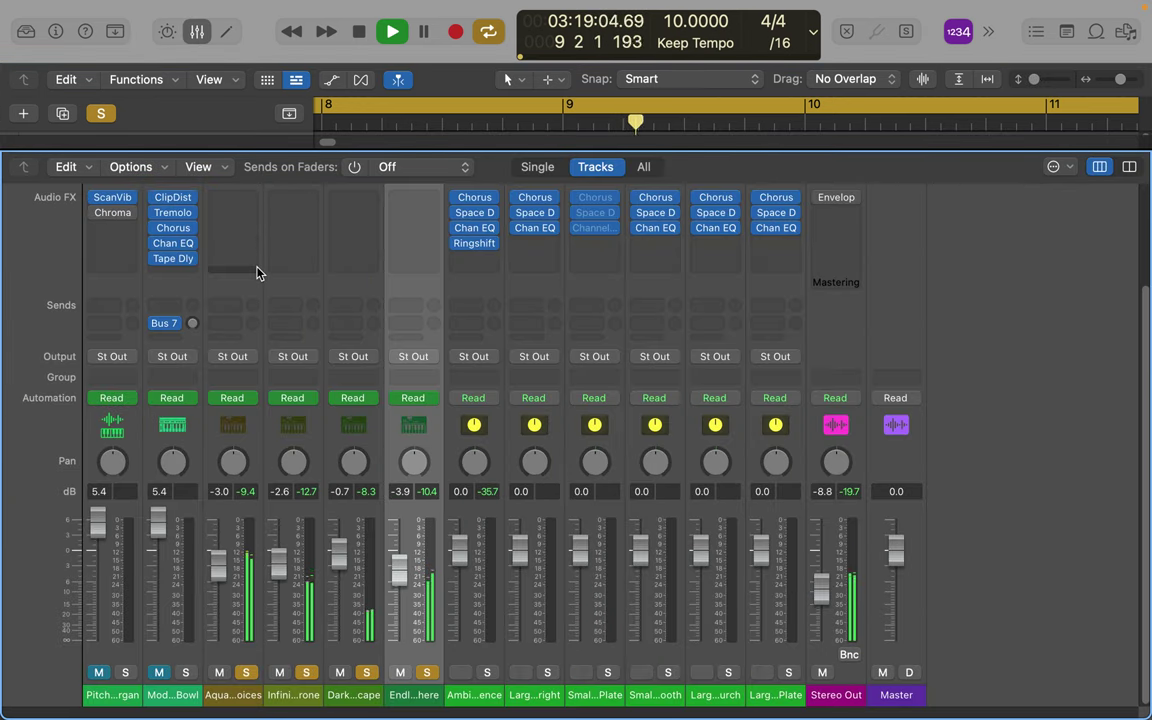
- Add a Bus 4 (Small Plate) send to the Infinite Drone track and turn up its send level
{"action": "scroll", "coordinate": [275, 346], "scroll_direction": "up", "scroll_amount": 1}
{"action": "scroll", "coordinate": [275, 346], "scroll_direction": "up", "scroll_amount": 5}
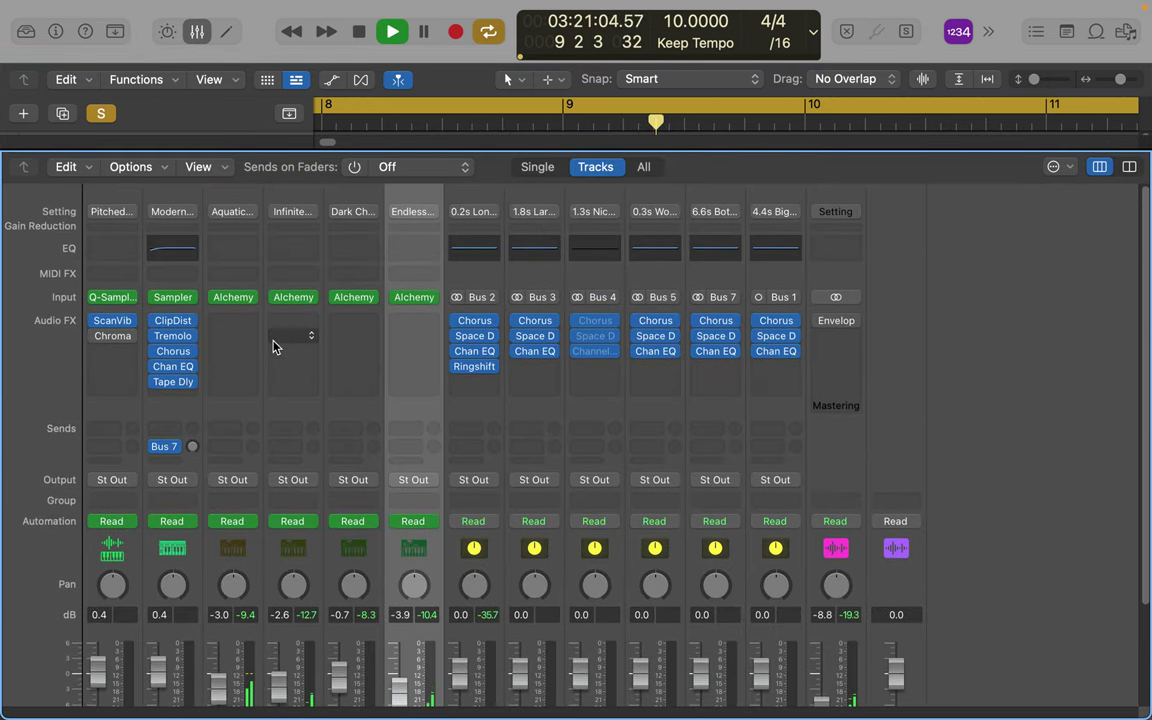
{"action": "scroll", "coordinate": [275, 346], "scroll_direction": "down", "scroll_amount": 5}
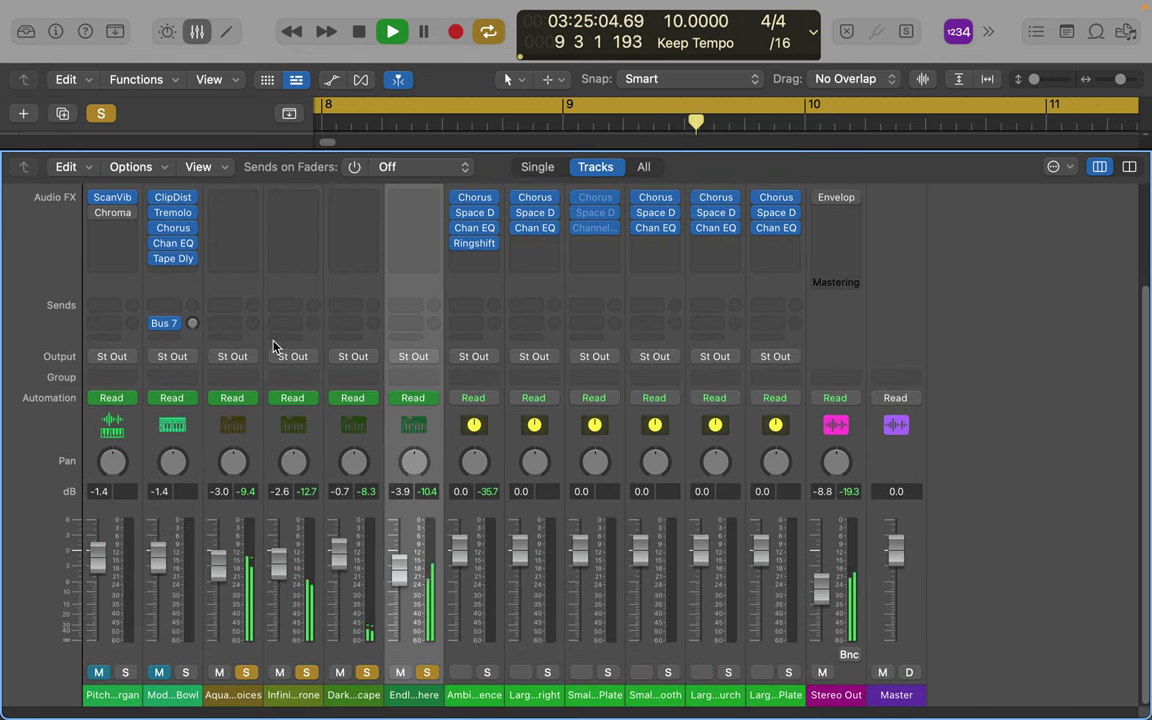
{"action": "scroll", "coordinate": [275, 346], "scroll_direction": "down", "scroll_amount": 1}
{"action": "scroll", "coordinate": [275, 346], "scroll_direction": "up", "scroll_amount": 2}
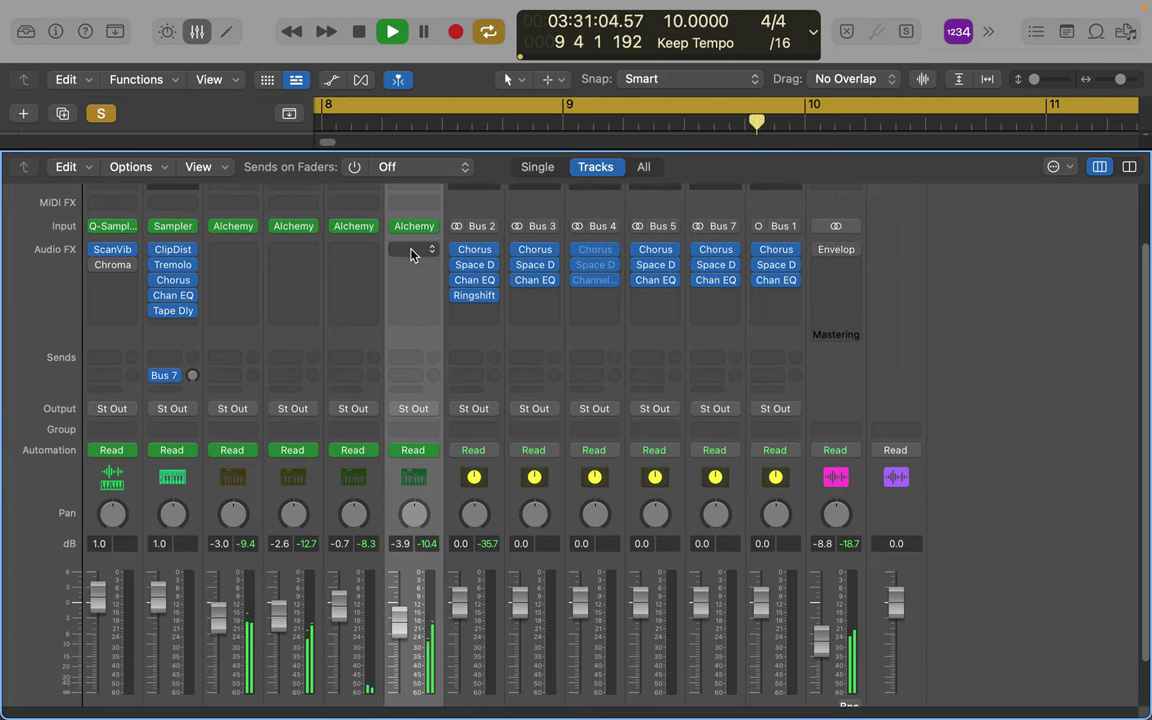
{"action": "scroll", "coordinate": [352, 405], "scroll_direction": "down", "scroll_amount": 1}
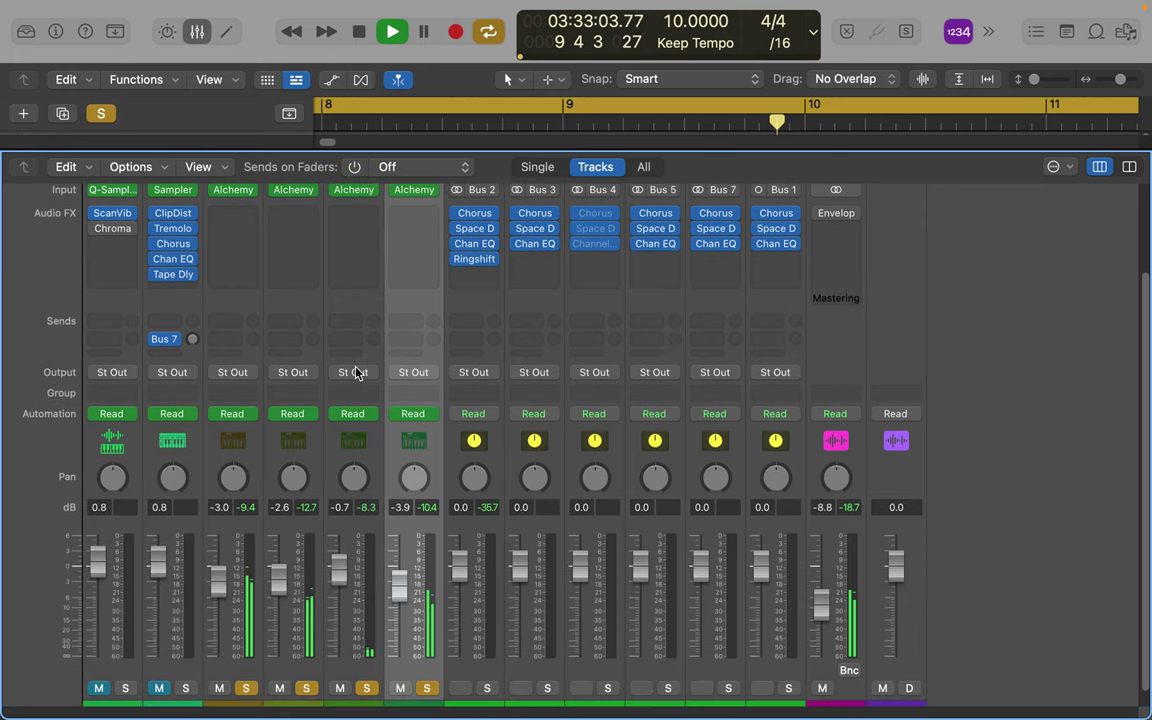
{"action": "scroll", "coordinate": [356, 373], "scroll_direction": "up", "scroll_amount": 1}
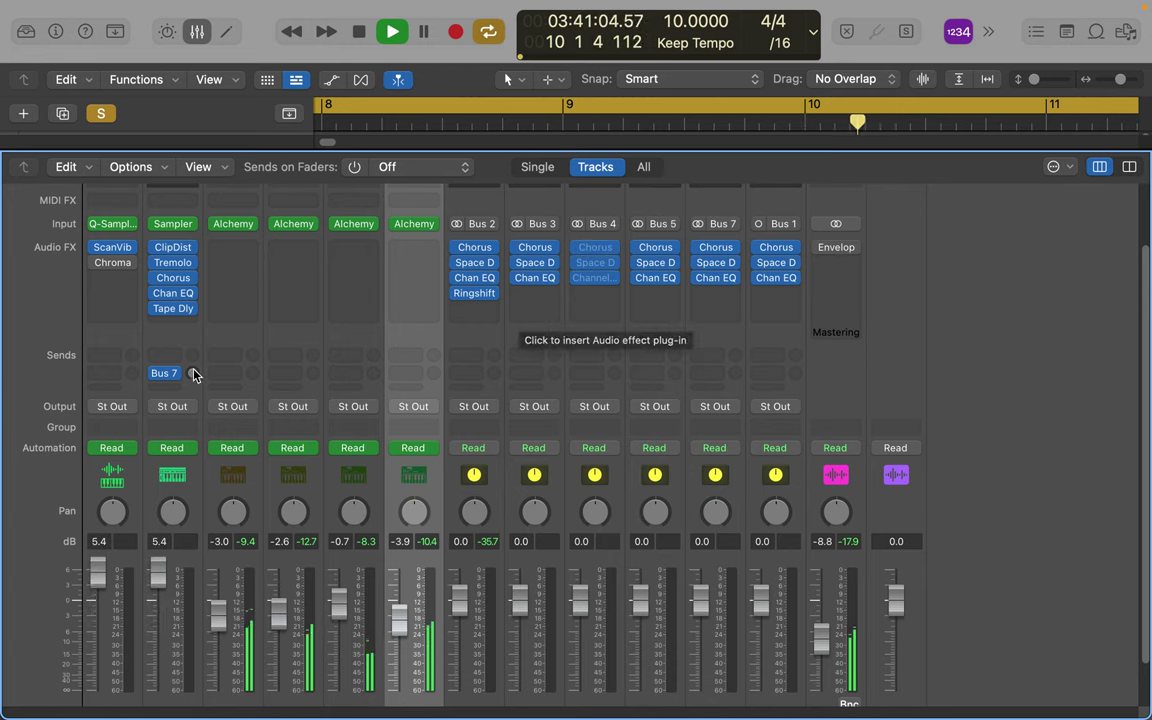
{"action": "left_click", "coordinate": [296, 357]}
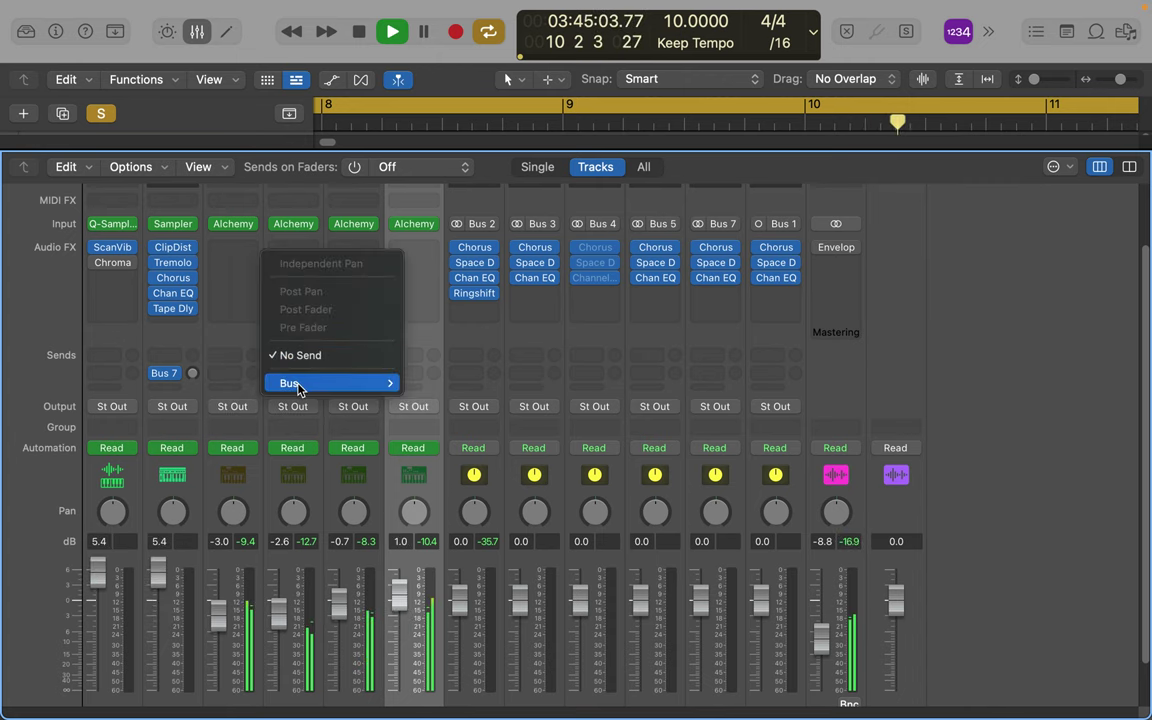
{"action": "mouse_move", "coordinate": [303, 384]}
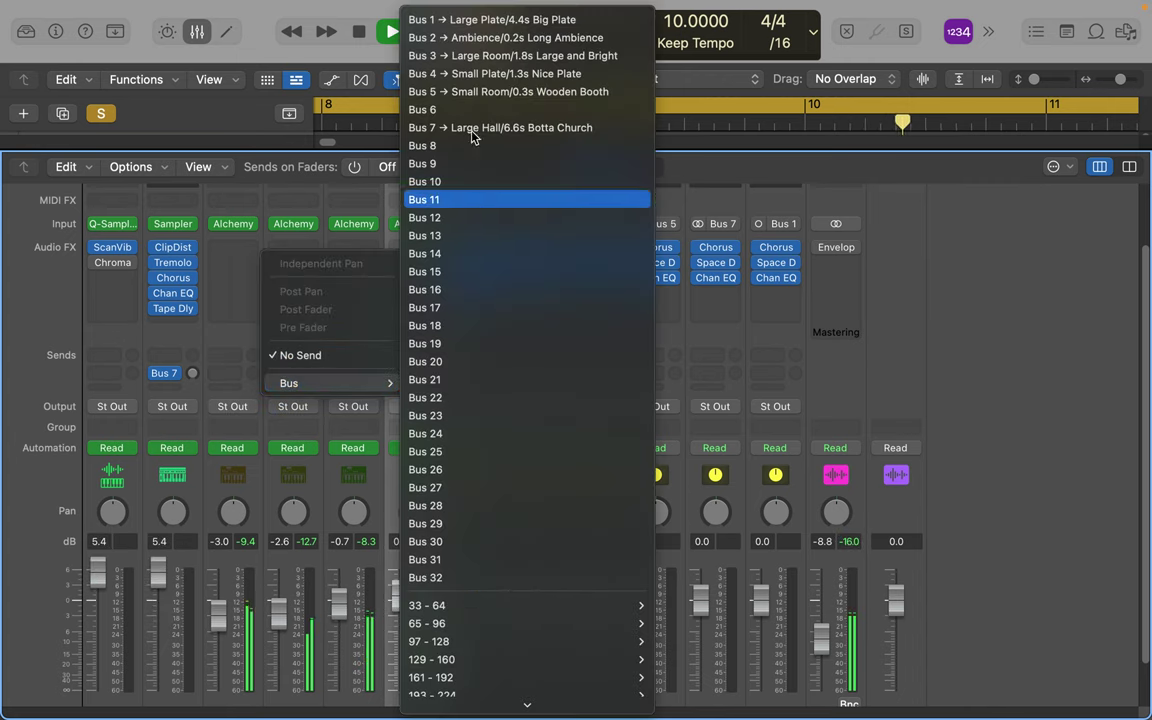
{"action": "left_click", "coordinate": [479, 74]}
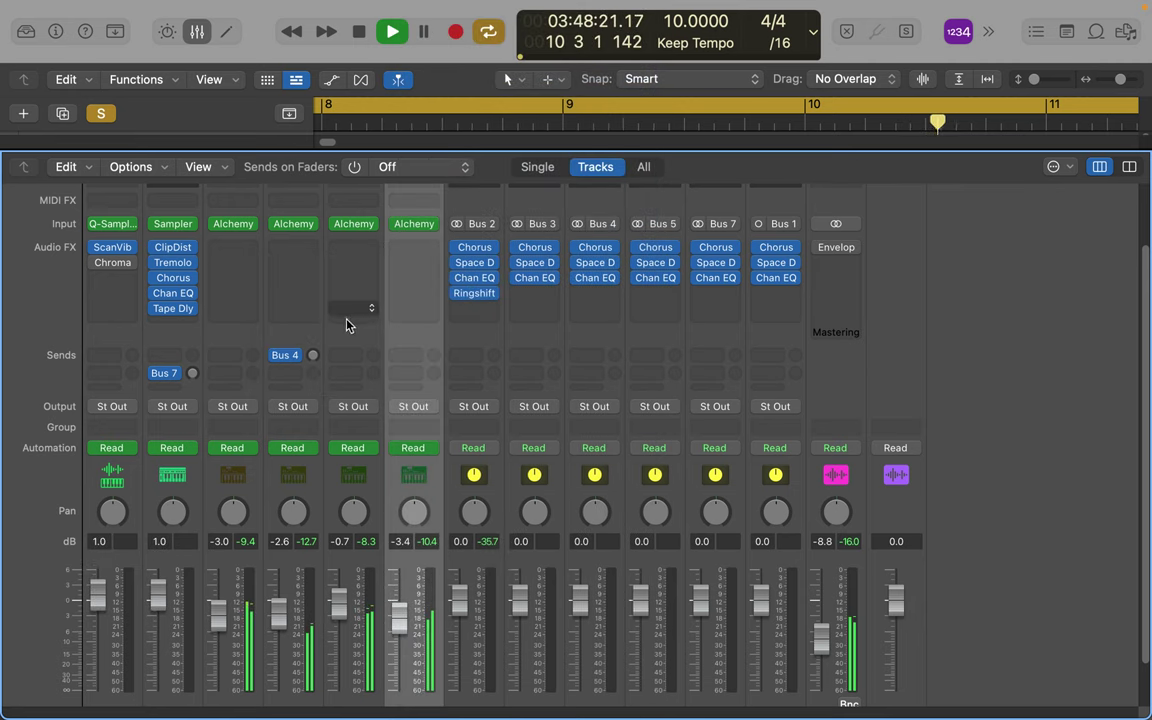
{"action": "left_click_drag", "start_coordinate": [312, 358], "coordinate": [311, 307]}
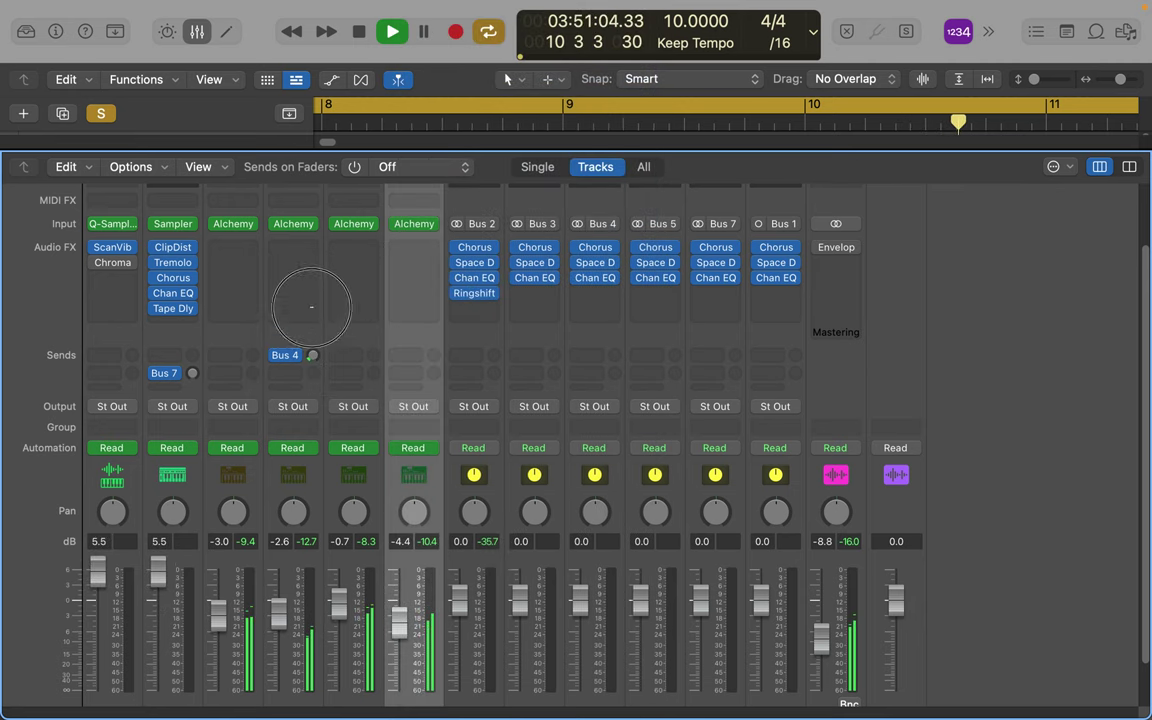
{"action": "left_click_drag", "start_coordinate": [316, 242], "coordinate": [311, 278]}
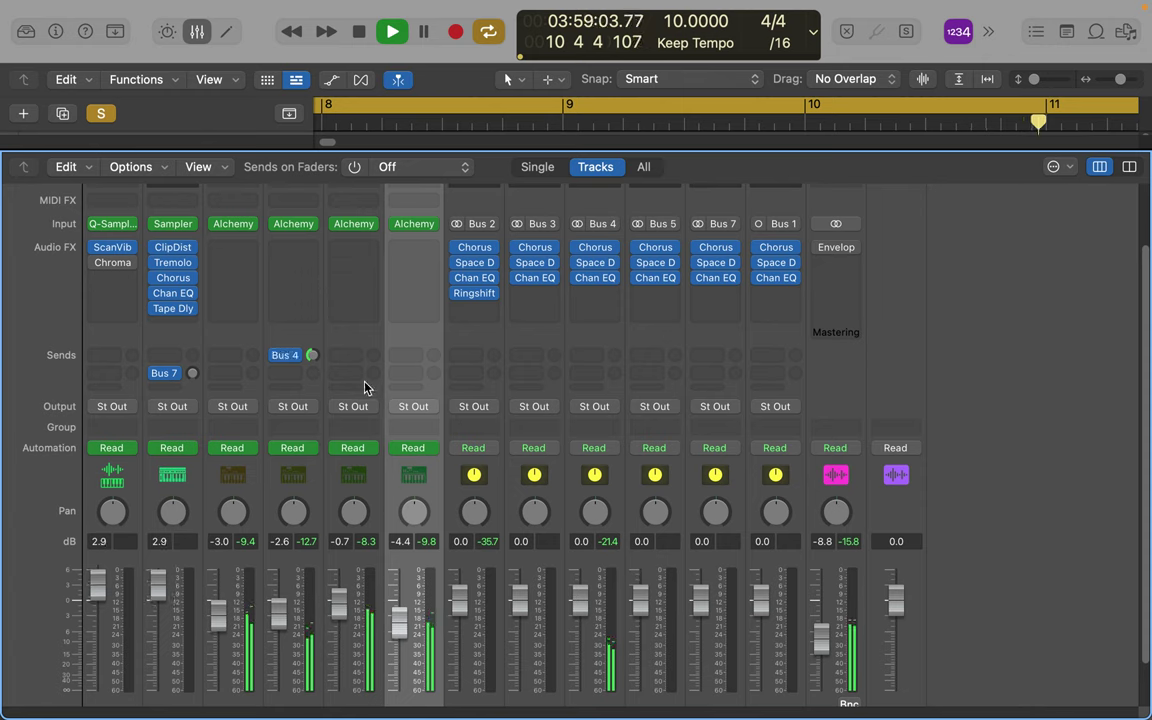
- Open Infinite Drone's Alchemy instrument, turn up Resonance 1 and Motion 1, and set Motion 2 to about 55%
{"action": "left_click", "coordinate": [293, 226]}
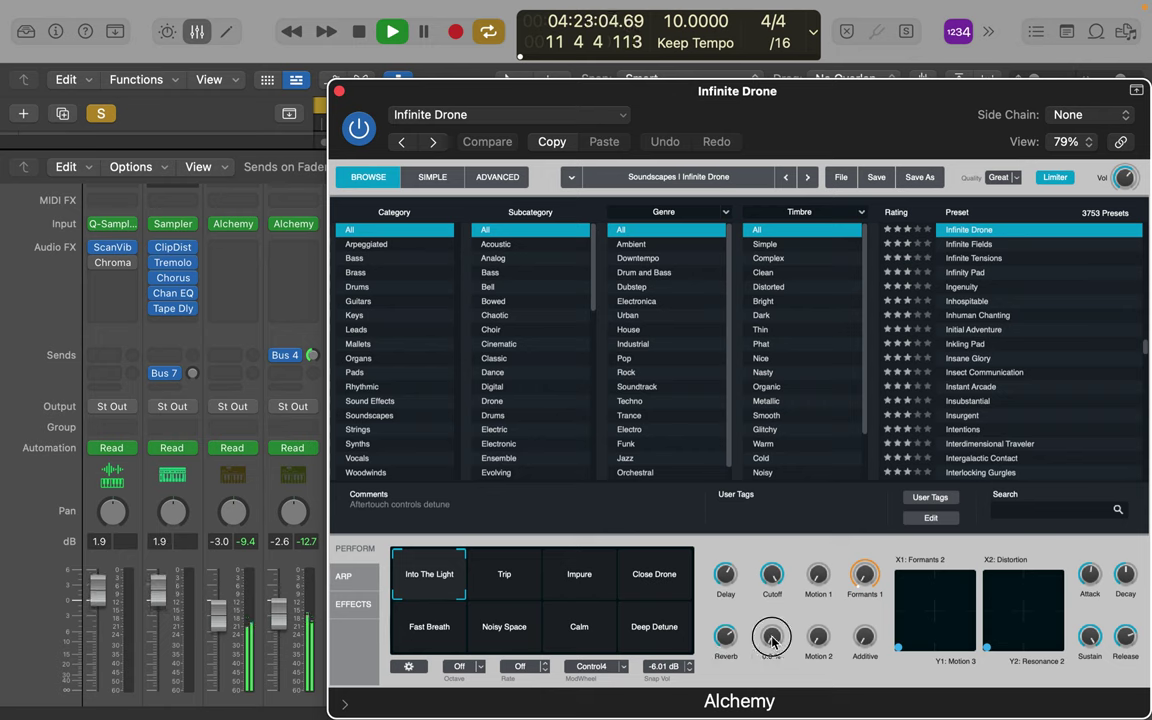
{"action": "left_click_drag", "start_coordinate": [771, 640], "coordinate": [835, 492]}
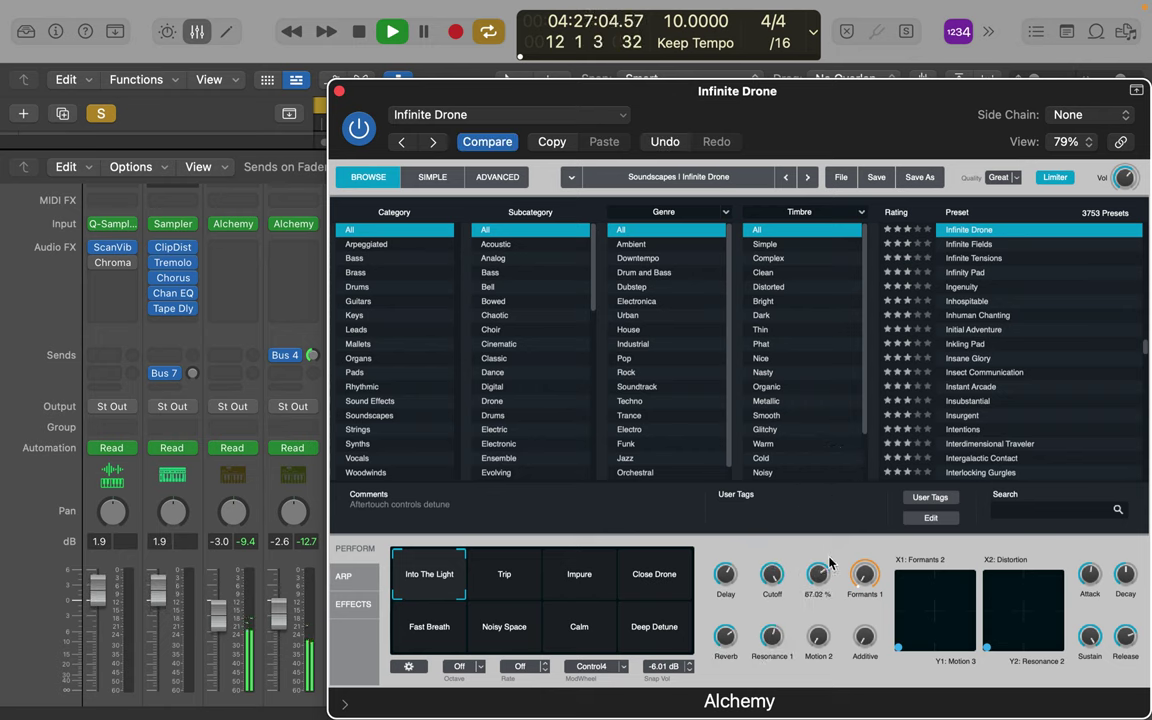
{"action": "left_click_drag", "start_coordinate": [820, 648], "coordinate": [830, 578]}
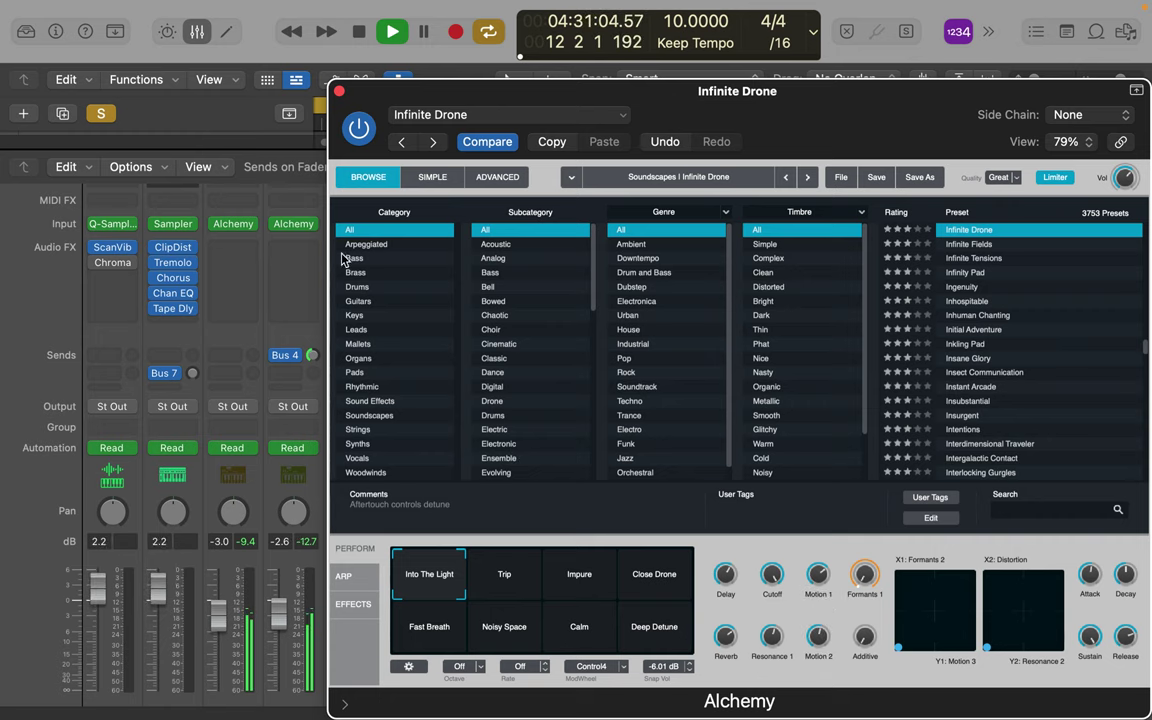
- Unsolo Aquatic Voices, Dark Choral Soundscape and Endless Stratosphere, keeping Infinite Drone soloed, and raise Infinite Drone to -1.2 dB
{"action": "left_click_drag", "start_coordinate": [427, 96], "coordinate": [527, 88]}
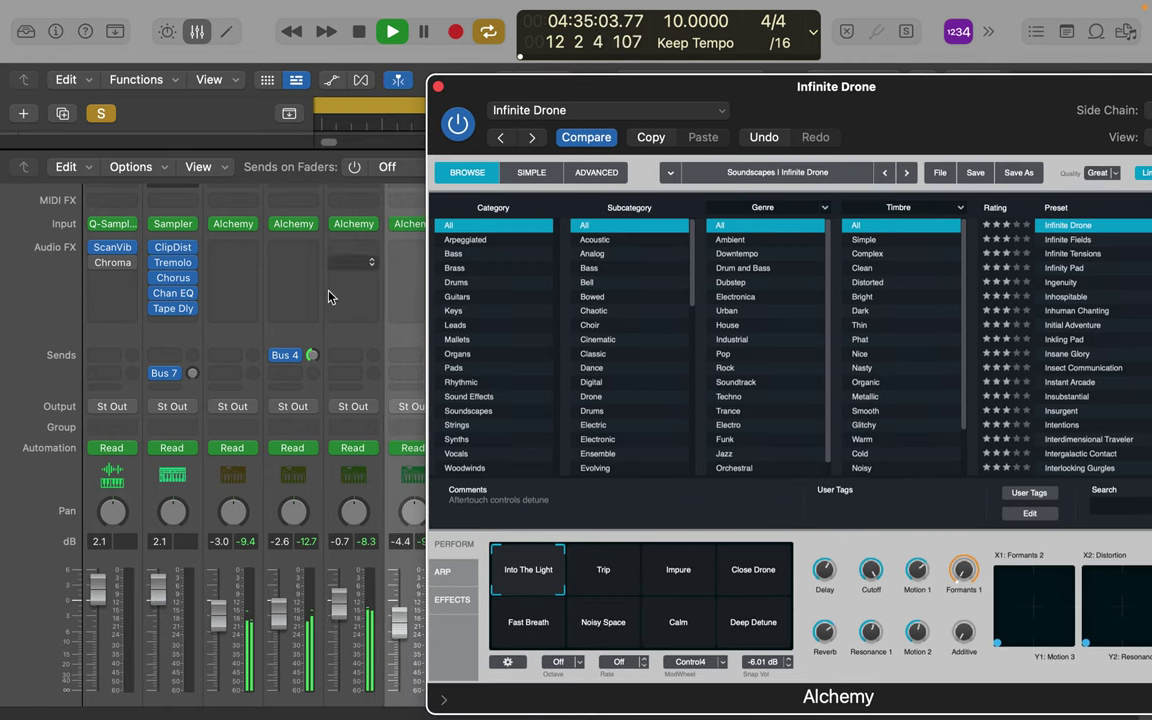
{"action": "scroll", "coordinate": [295, 482], "scroll_direction": "down", "scroll_amount": 5}
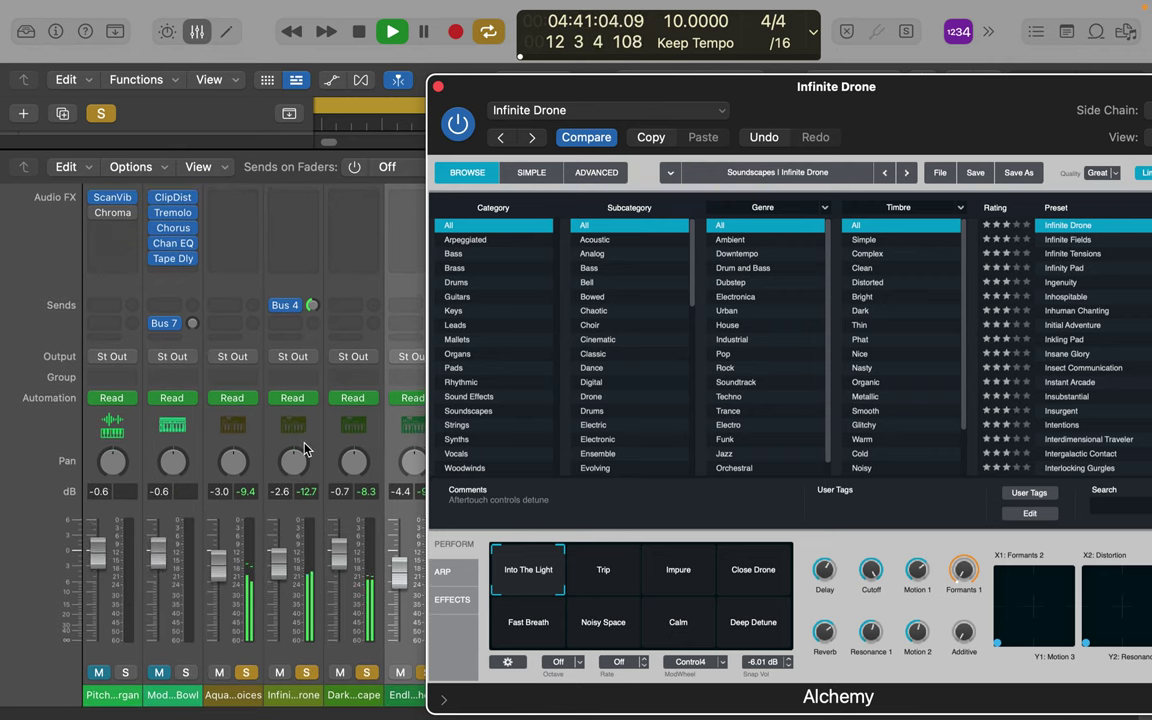
{"action": "left_click", "coordinate": [246, 673]}
{"action": "left_click", "coordinate": [246, 673]}
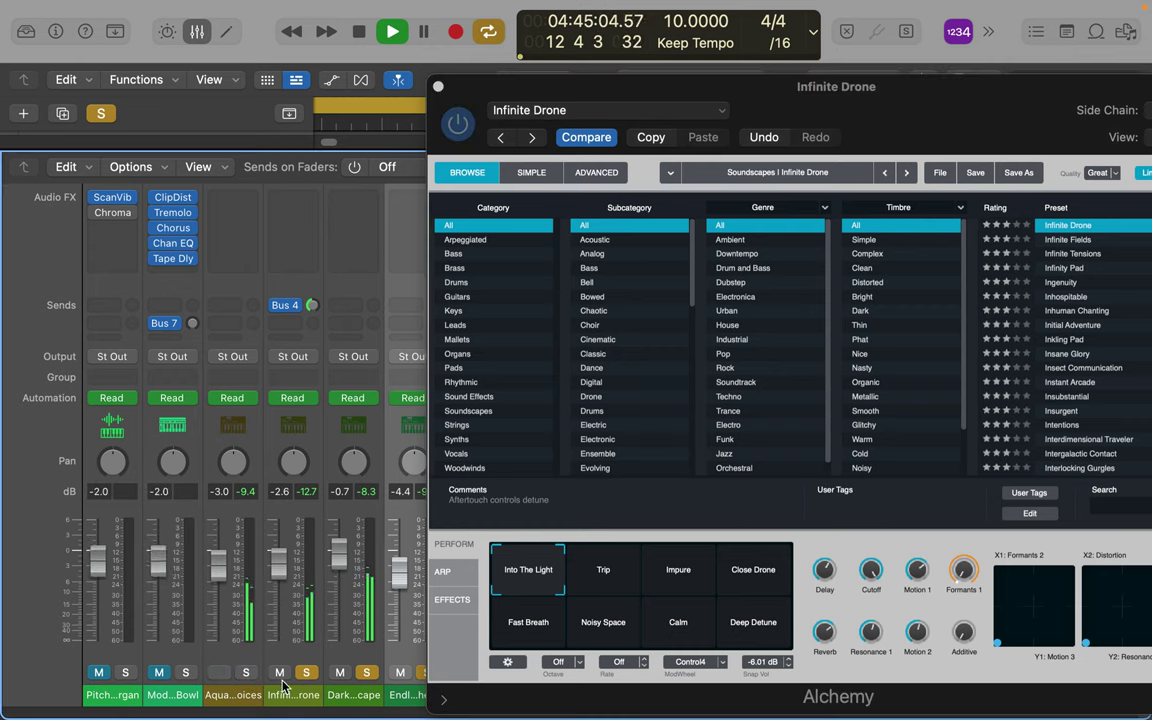
{"action": "scroll", "coordinate": [370, 676], "scroll_direction": "up", "scroll_amount": 2}
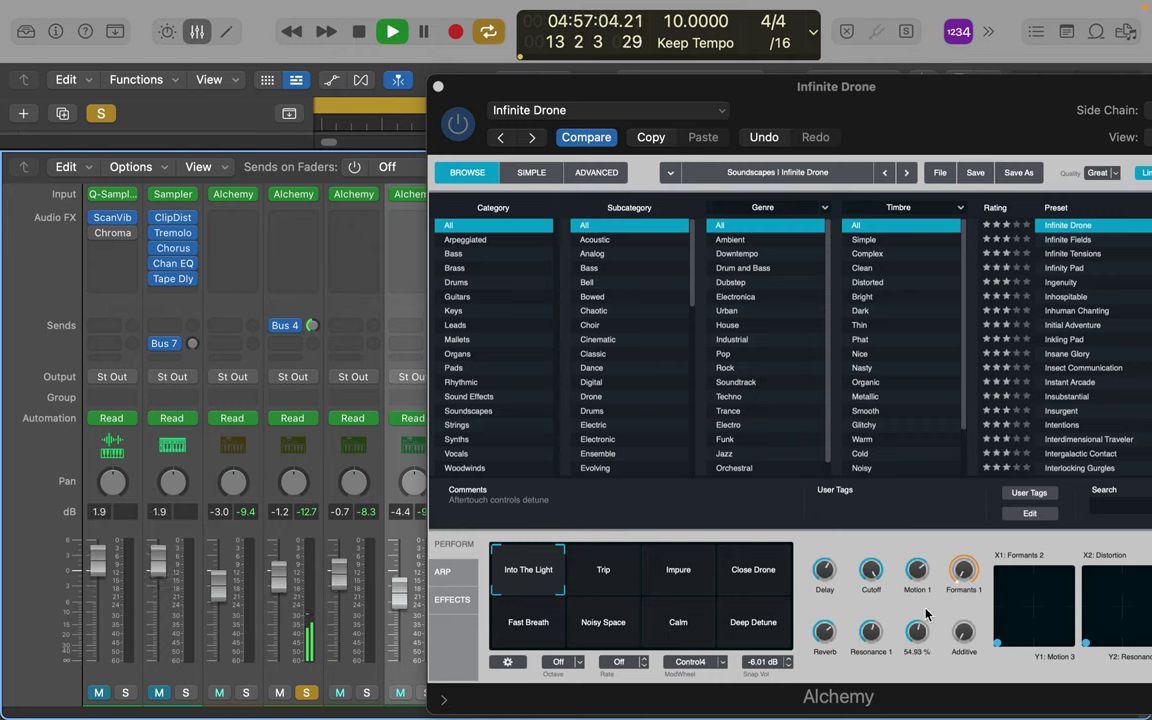
- Raise Infinite Drone's Additive control, set Formants 1 to about 25%, and move both XY pad points inward from their corners
{"action": "mouse_move", "coordinate": [958, 570]}
{"action": "left_mouse_down"}
{"action": "mouse_move", "coordinate": [956, 478]}
{"action": "mouse_move", "coordinate": [963, 571]}
{"action": "left_mouse_up"}
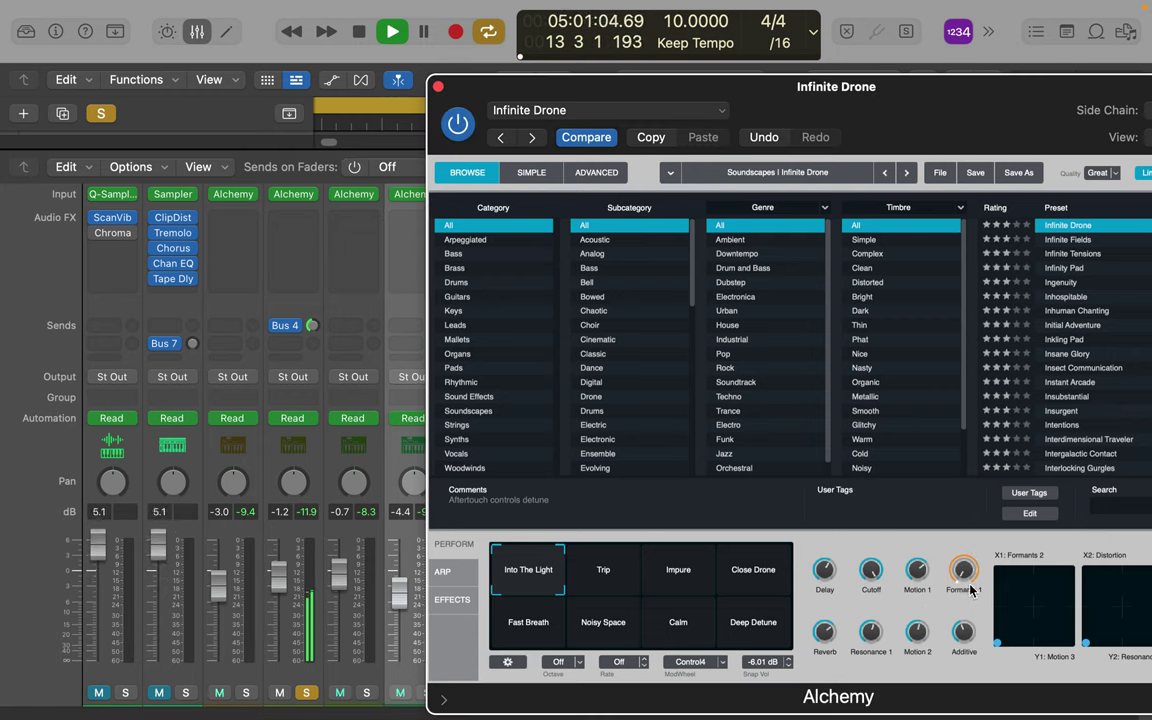
{"action": "left_click_drag", "start_coordinate": [1035, 616], "coordinate": [1011, 614]}
{"action": "left_click_drag", "start_coordinate": [963, 572], "coordinate": [963, 541]}
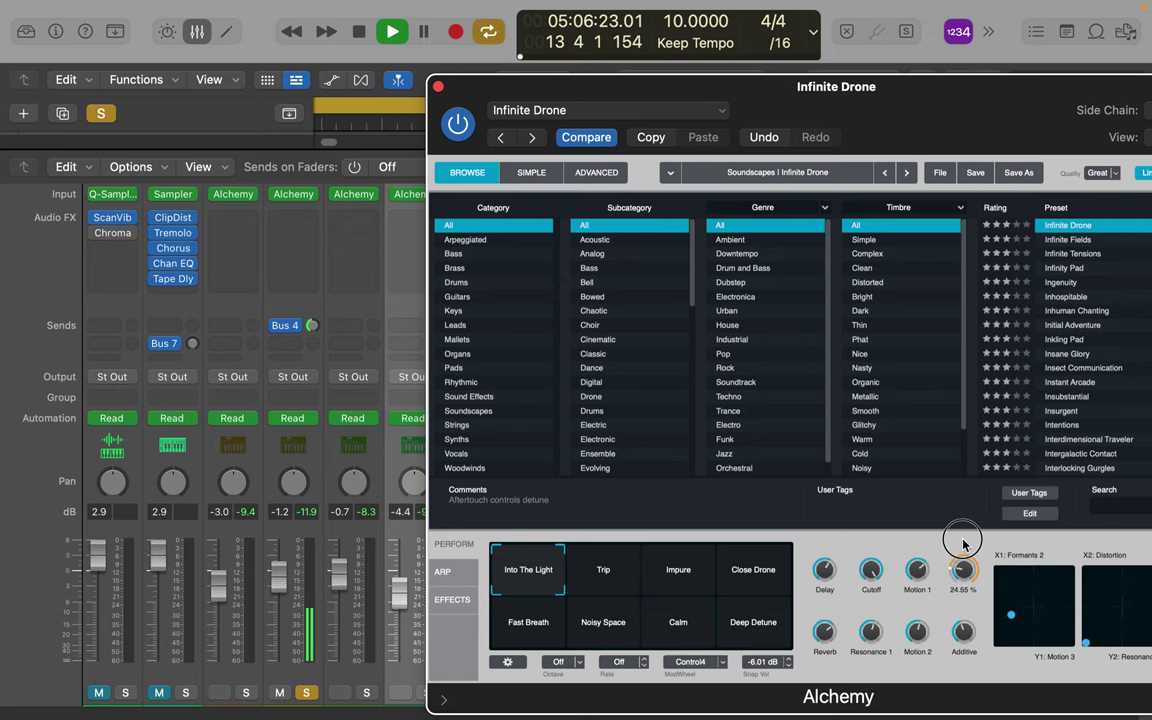
{"action": "left_click_drag", "start_coordinate": [1100, 640], "coordinate": [1133, 613]}
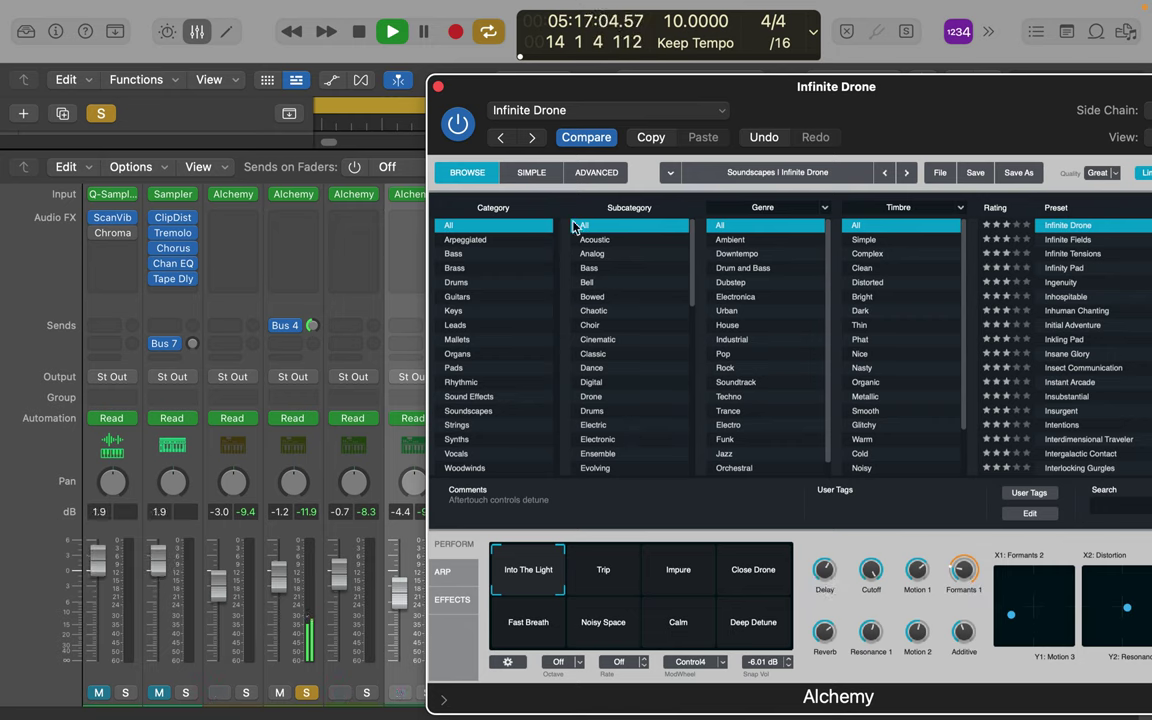
- In Alchemy's advanced view, set the FM filter's F-Back to 26.38%, and raise the low-pass filter's Drive to about 20%, plus its Res and Cutoff
{"action": "left_click", "coordinate": [594, 173]}
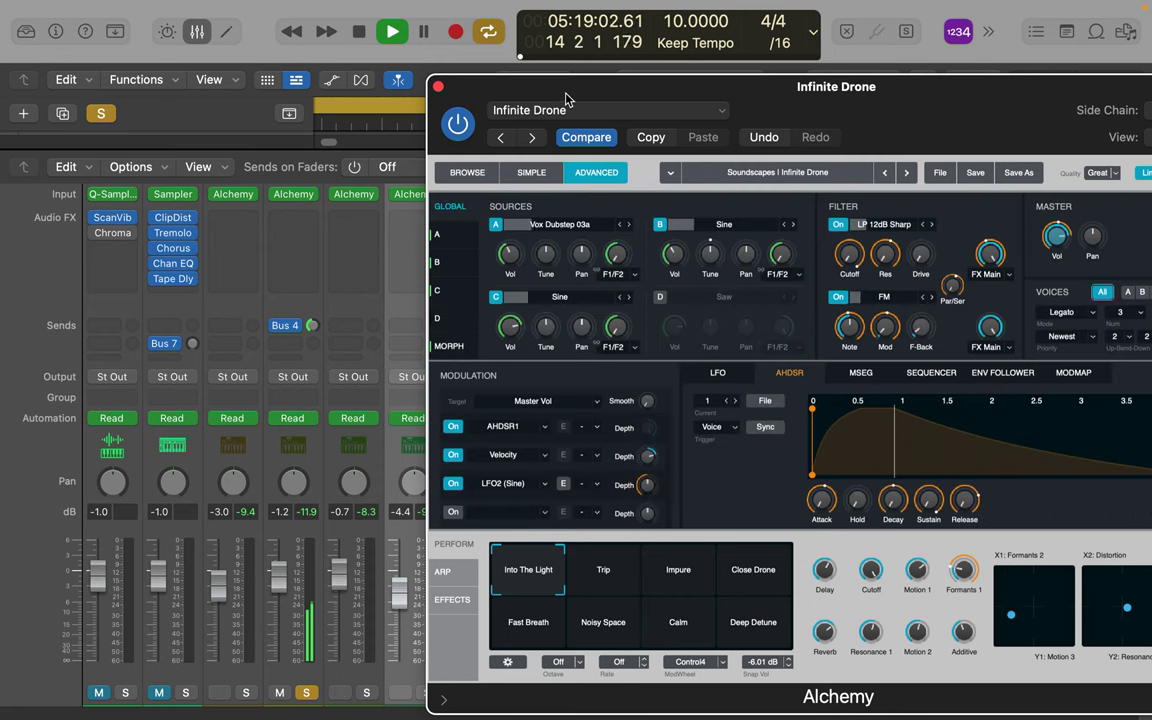
{"action": "left_click_drag", "start_coordinate": [512, 90], "coordinate": [348, 66]}
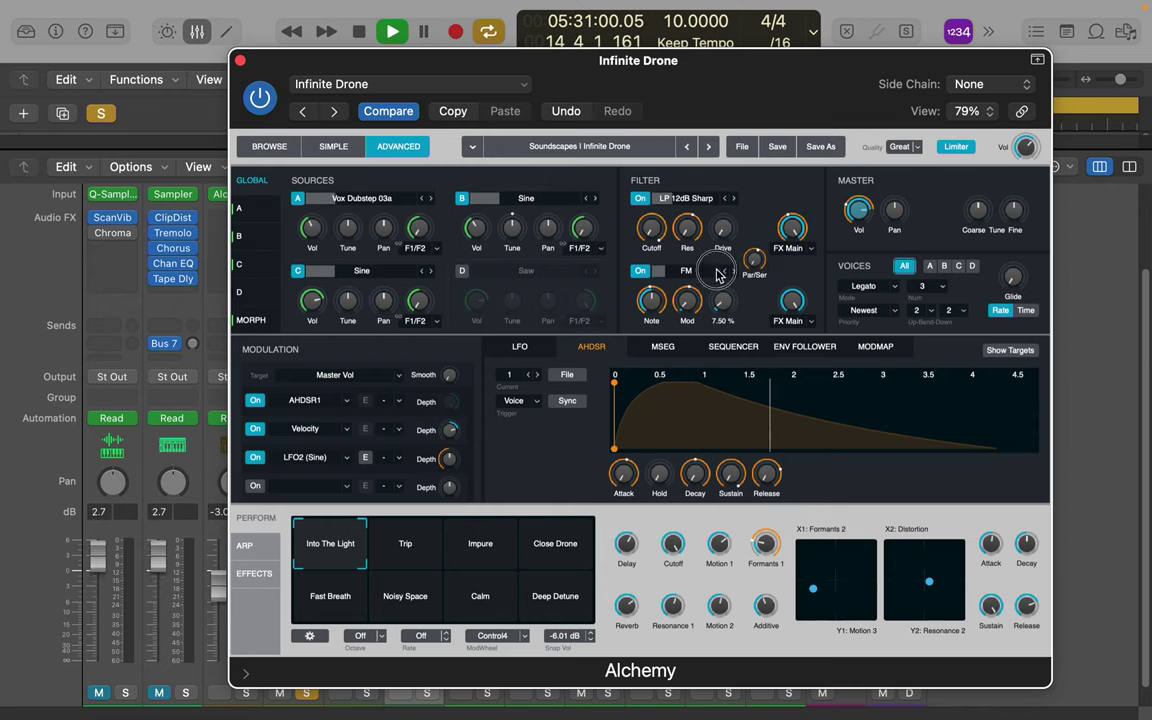
{"action": "left_click", "coordinate": [722, 299]}
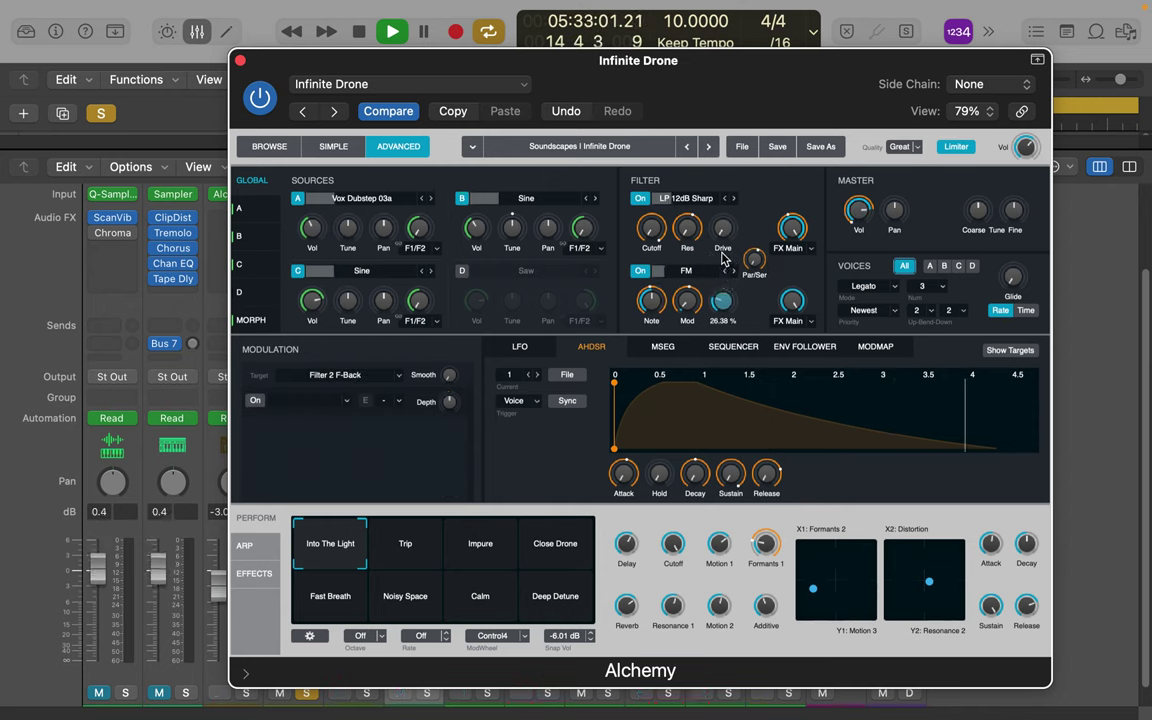
{"action": "left_click", "coordinate": [726, 237]}
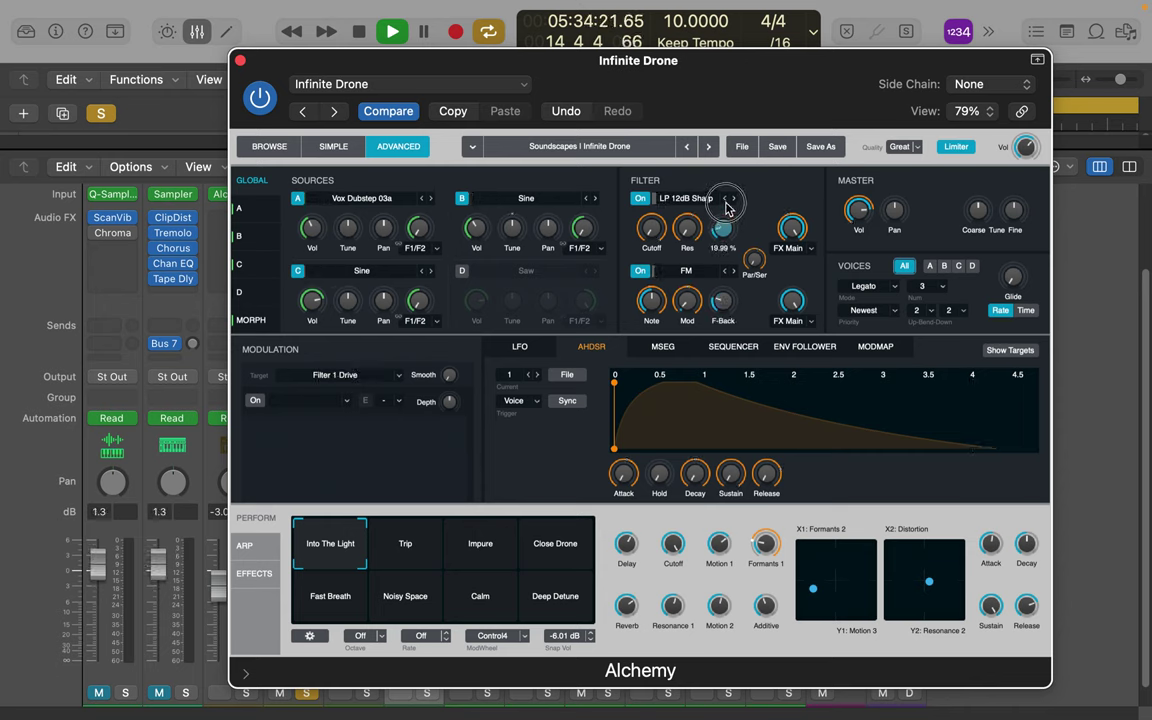
{"action": "left_click", "coordinate": [688, 224]}
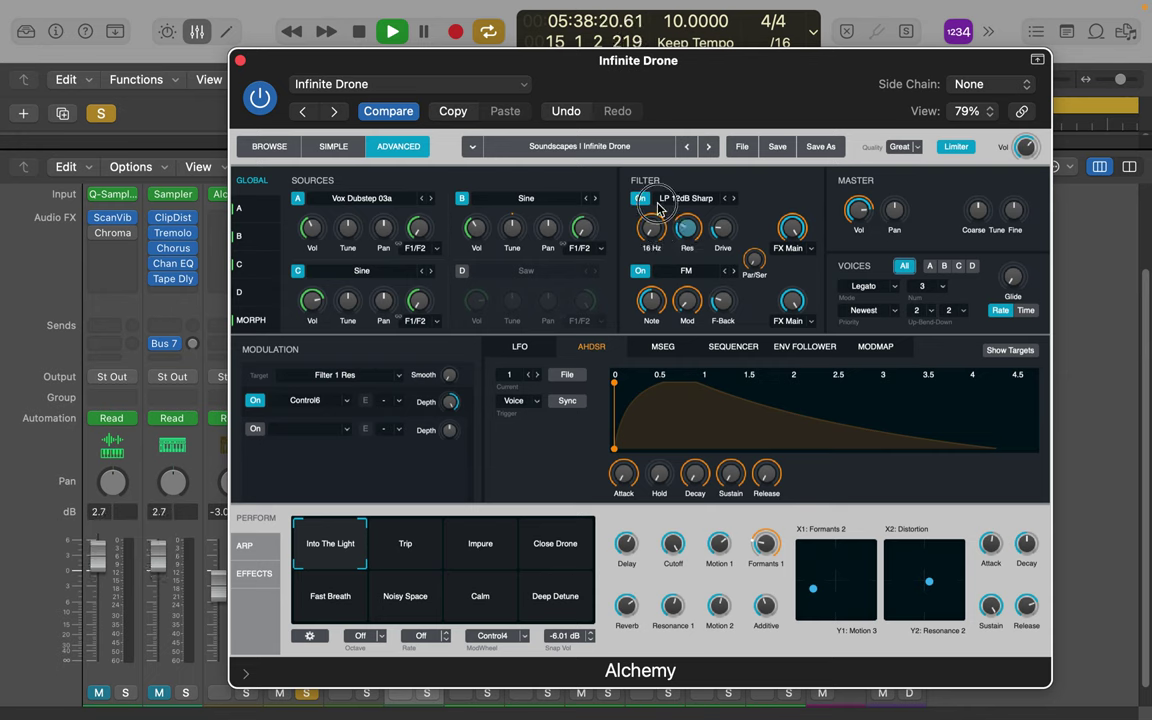
{"action": "left_click", "coordinate": [652, 222]}
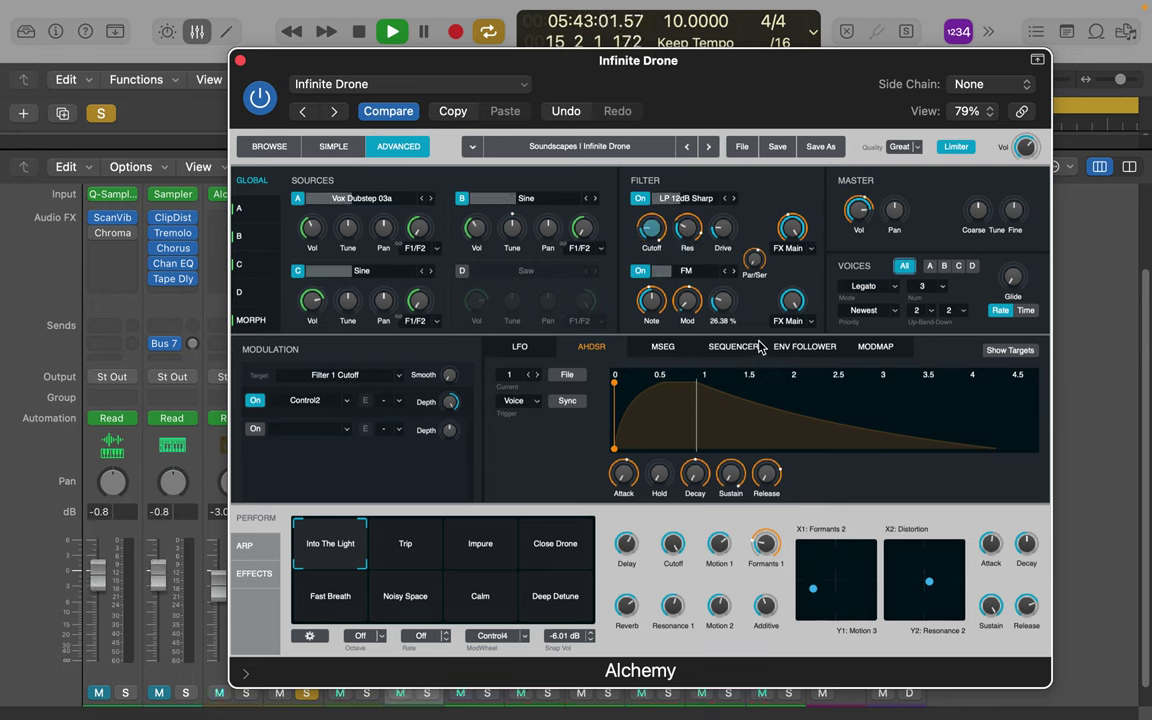
- Add LFO1 (Sine) as a second modulator of the FM filter's Mod amount and turn up its depth
{"action": "left_click", "coordinate": [689, 304]}
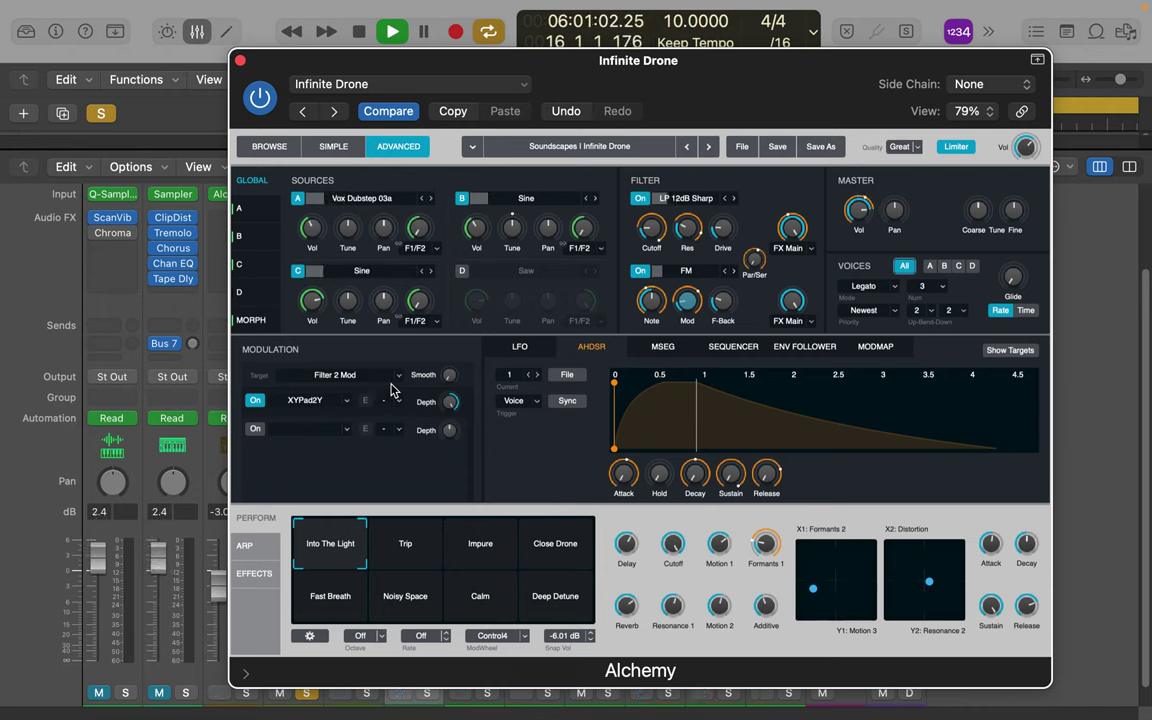
{"action": "left_click", "coordinate": [255, 429]}
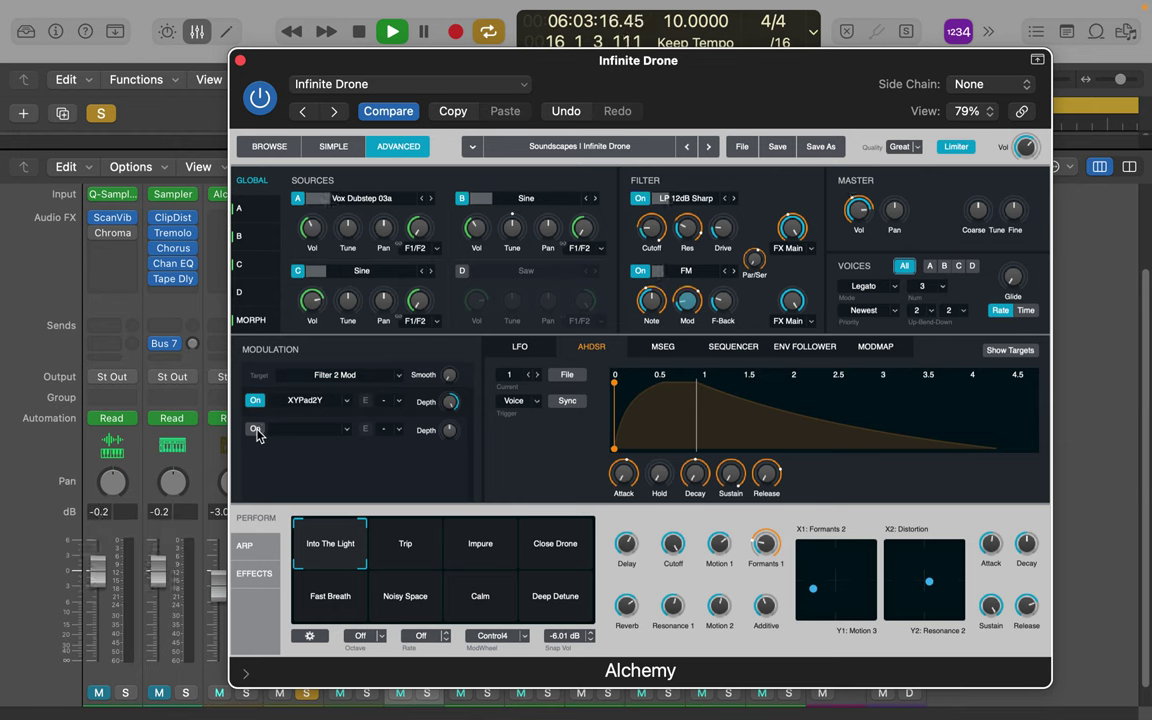
{"action": "left_click", "coordinate": [346, 429]}
{"action": "mouse_move", "coordinate": [348, 457]}
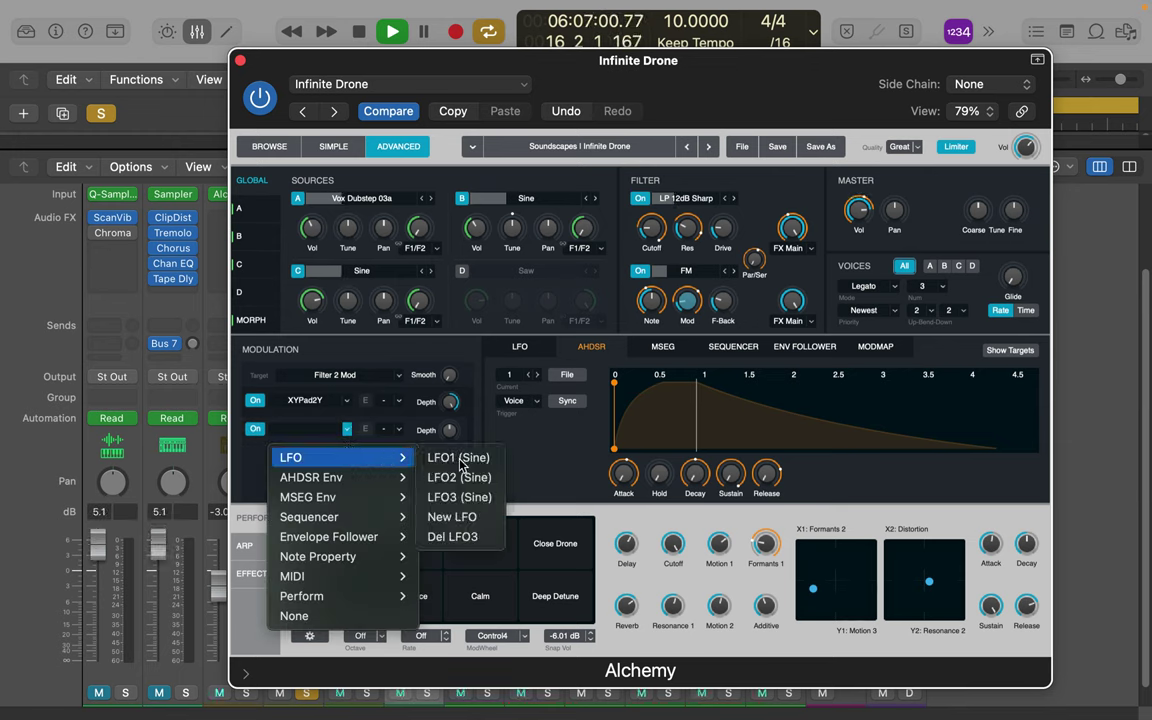
{"action": "left_click", "coordinate": [455, 456]}
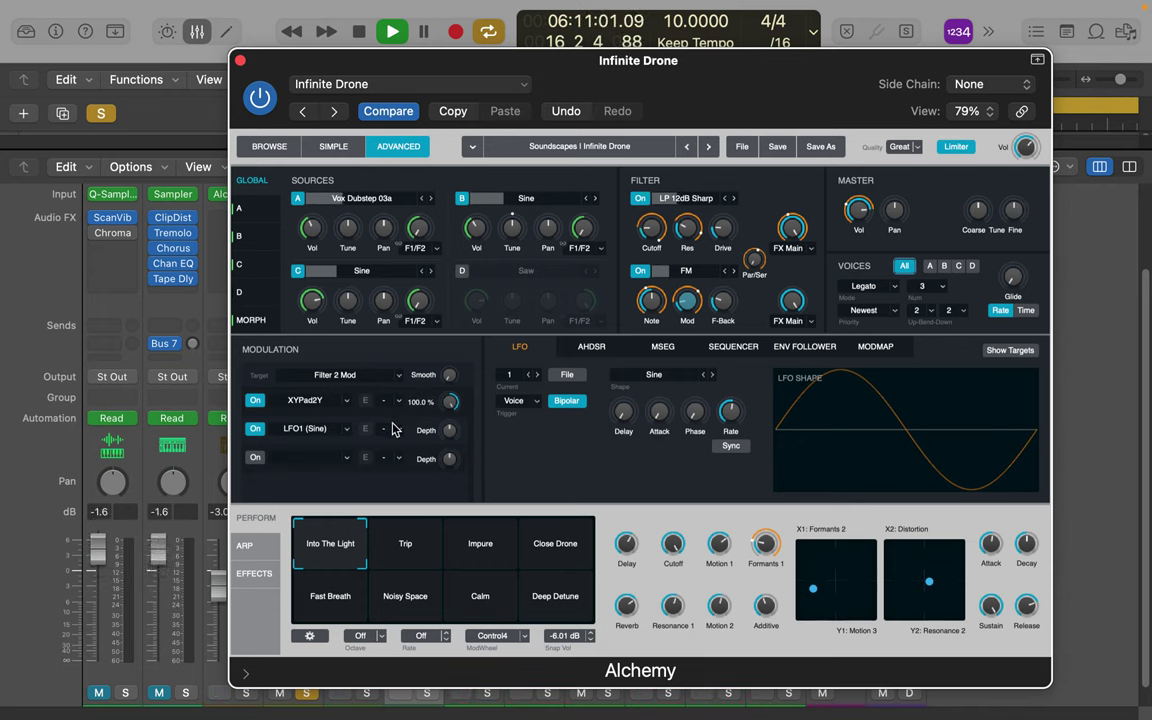
{"action": "left_click_drag", "start_coordinate": [452, 434], "coordinate": [452, 400]}
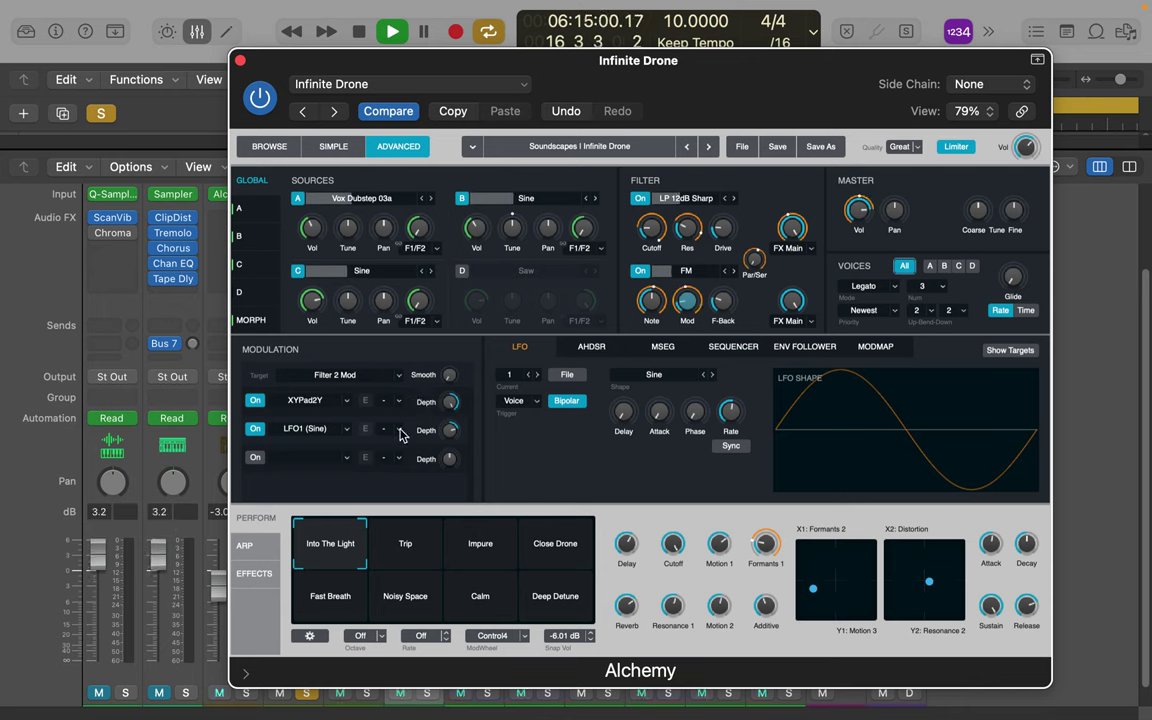
- Apply ModMap 1 to the LFO1 modulator, shape its curve with a high early point and low late point, and slightly raise Smooth
{"action": "left_click", "coordinate": [398, 429]}
{"action": "left_click", "coordinate": [400, 478]}
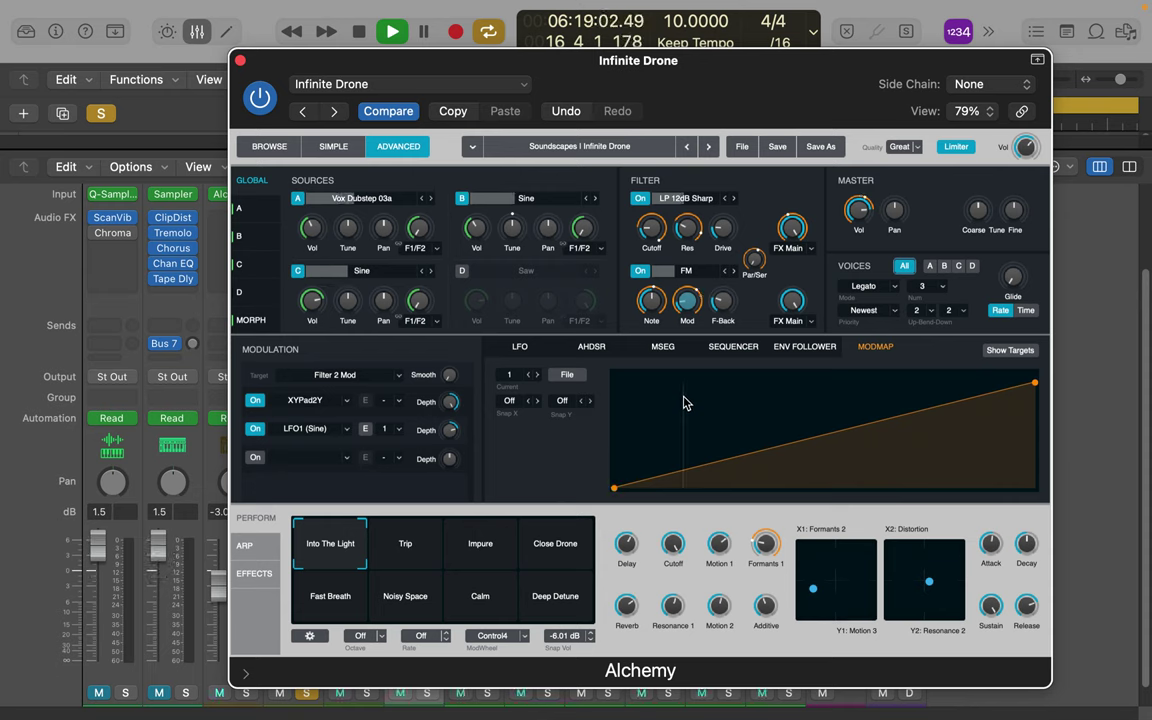
{"action": "double_click", "coordinate": [677, 398]}
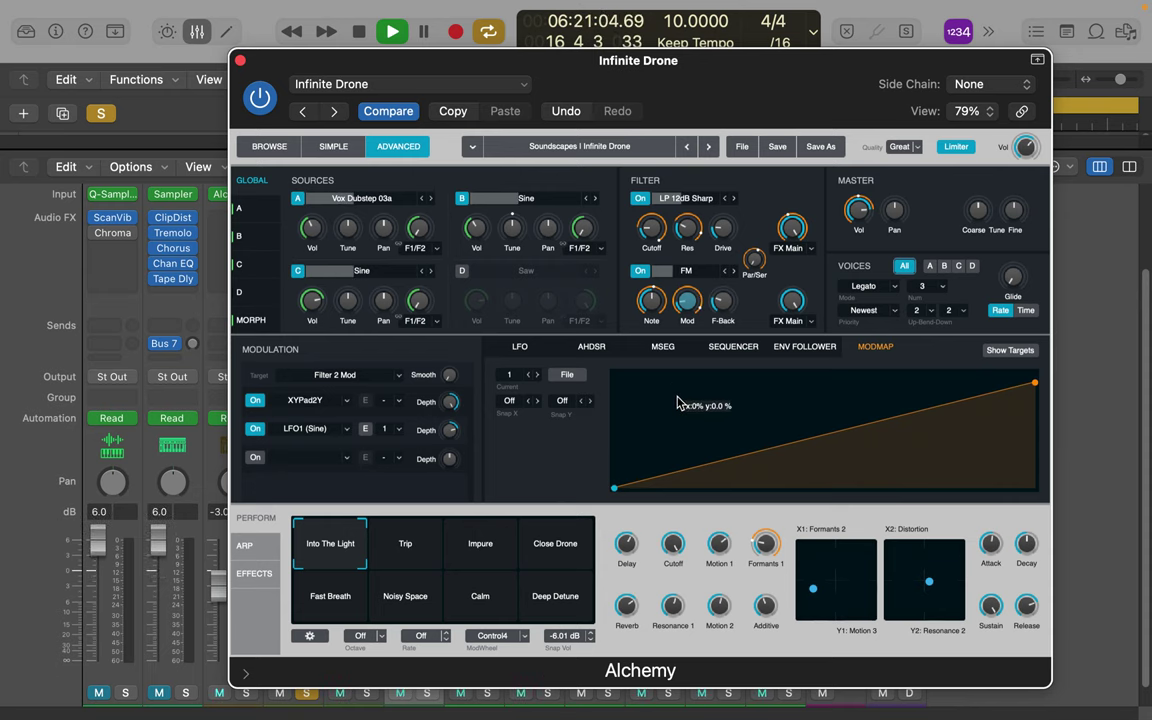
{"action": "left_click", "coordinate": [677, 398]}
{"action": "left_click", "coordinate": [677, 399]}
{"action": "left_click", "coordinate": [895, 463]}
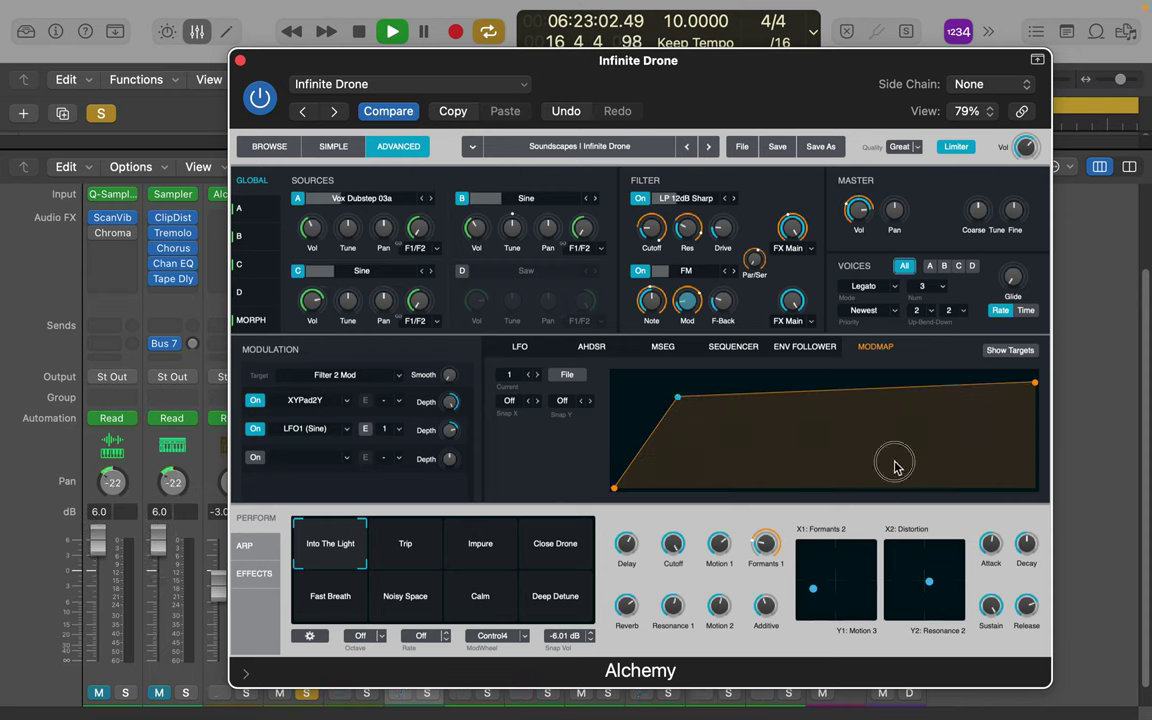
{"action": "double_click", "coordinate": [894, 462]}
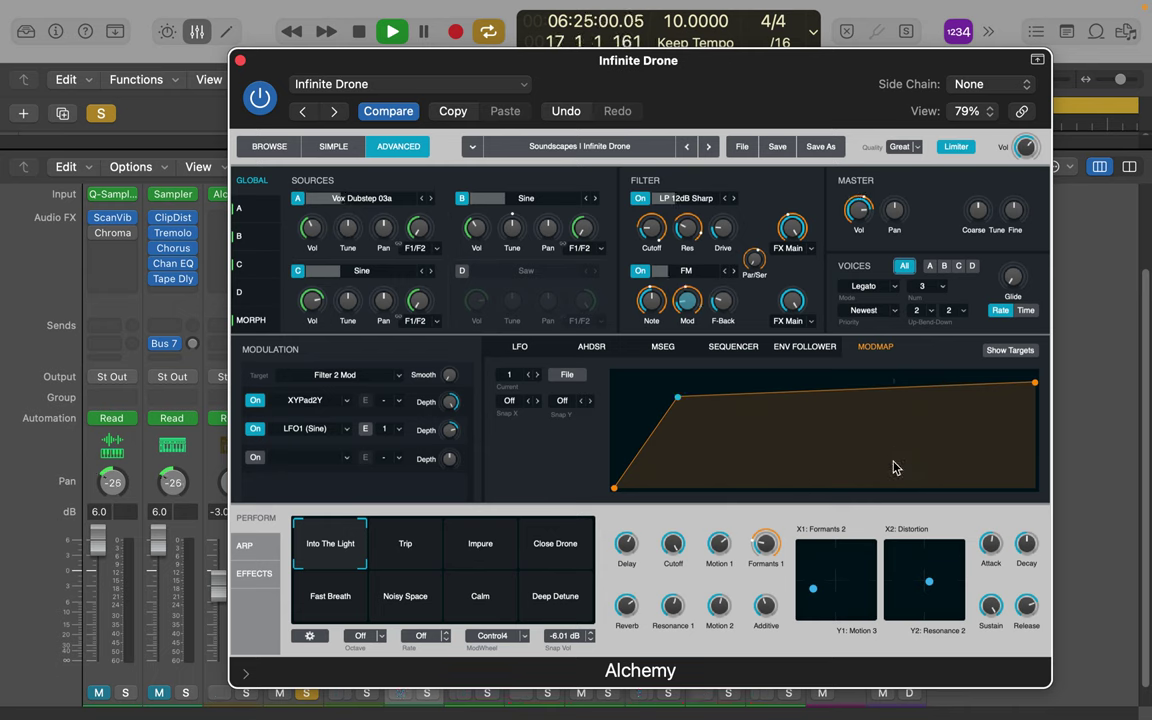
{"action": "left_click", "coordinate": [894, 464]}
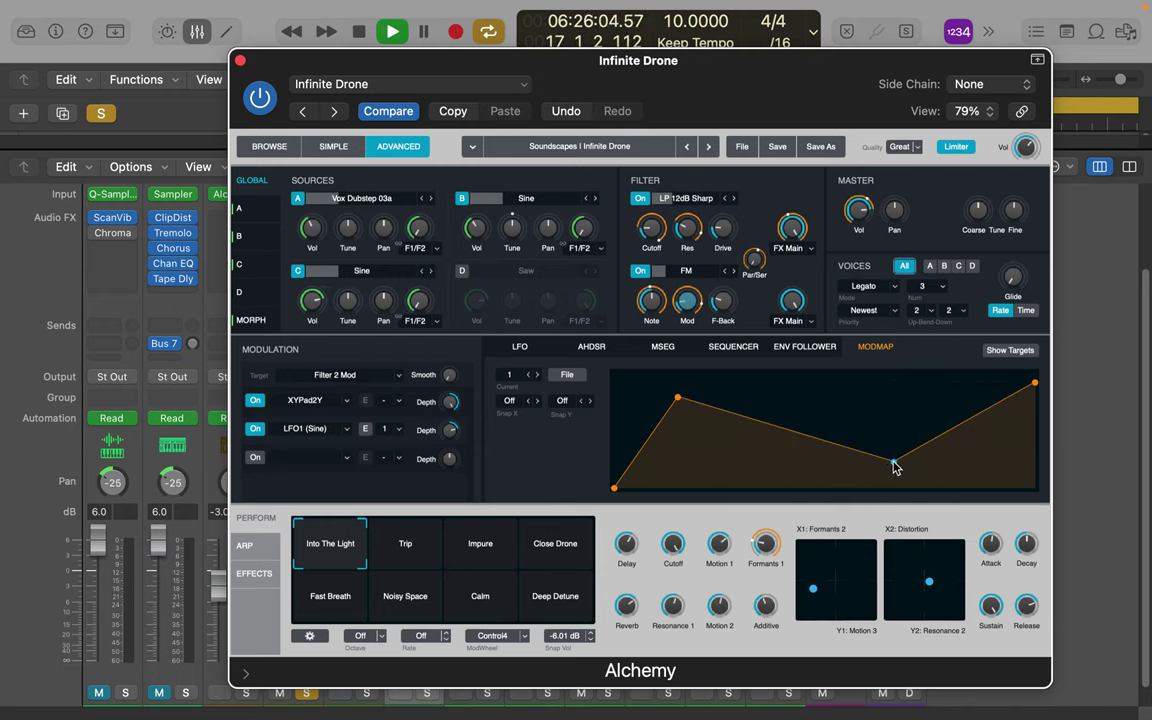
{"action": "left_click", "coordinate": [368, 430]}
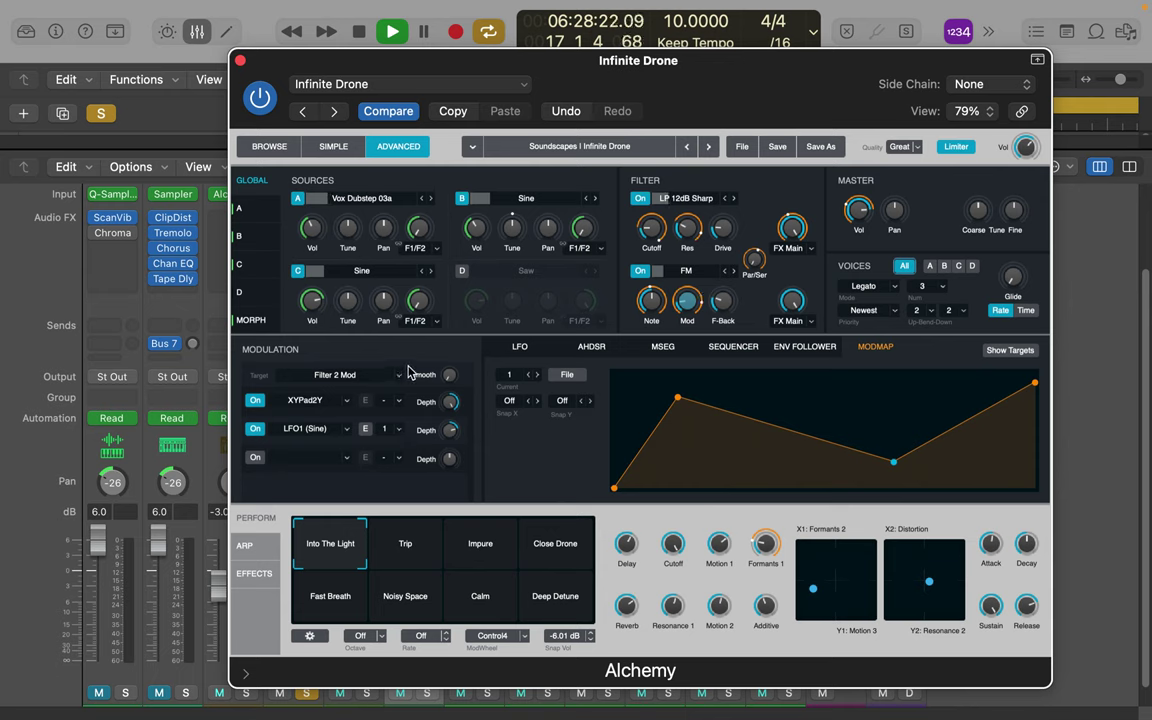
{"action": "mouse_move", "coordinate": [447, 383]}
{"action": "left_mouse_down"}
{"action": "mouse_move", "coordinate": [452, 337]}
{"action": "mouse_move", "coordinate": [451, 382]}
{"action": "left_mouse_up"}
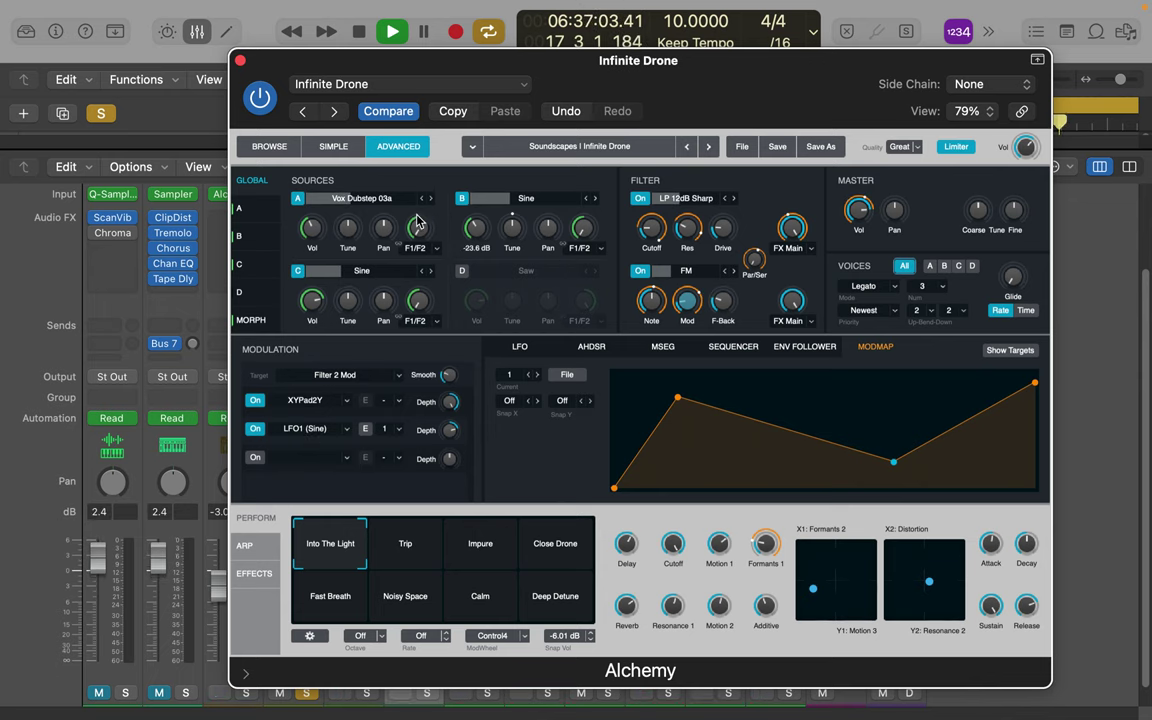
- Cycle the waveforms of linked sources B and C from Sine to Harmonic Edge
{"action": "left_click", "coordinate": [431, 271]}
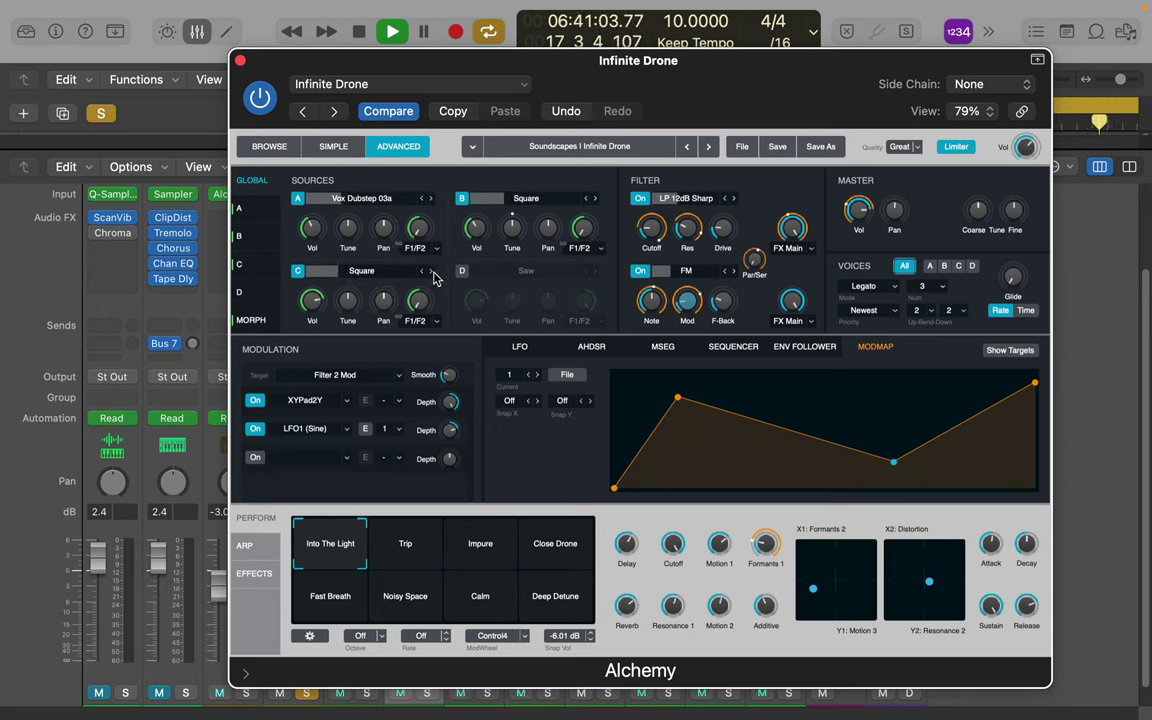
{"action": "left_click", "coordinate": [431, 271]}
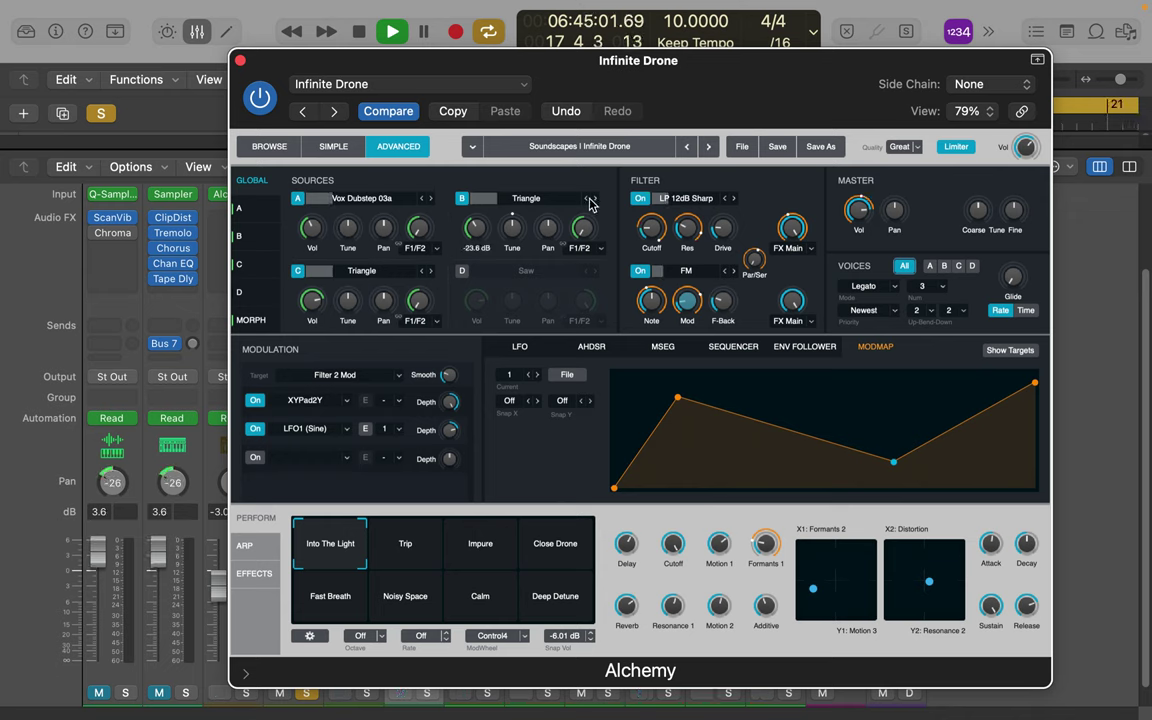
{"action": "left_click", "coordinate": [432, 271]}
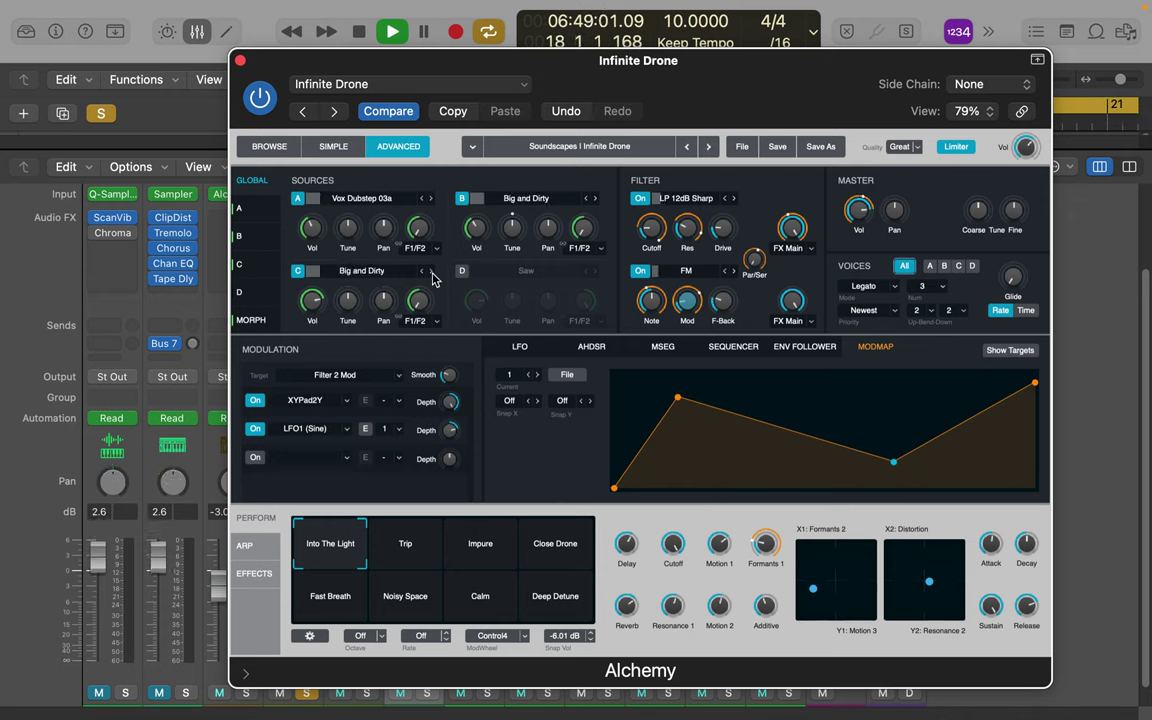
{"action": "left_click", "coordinate": [432, 271]}
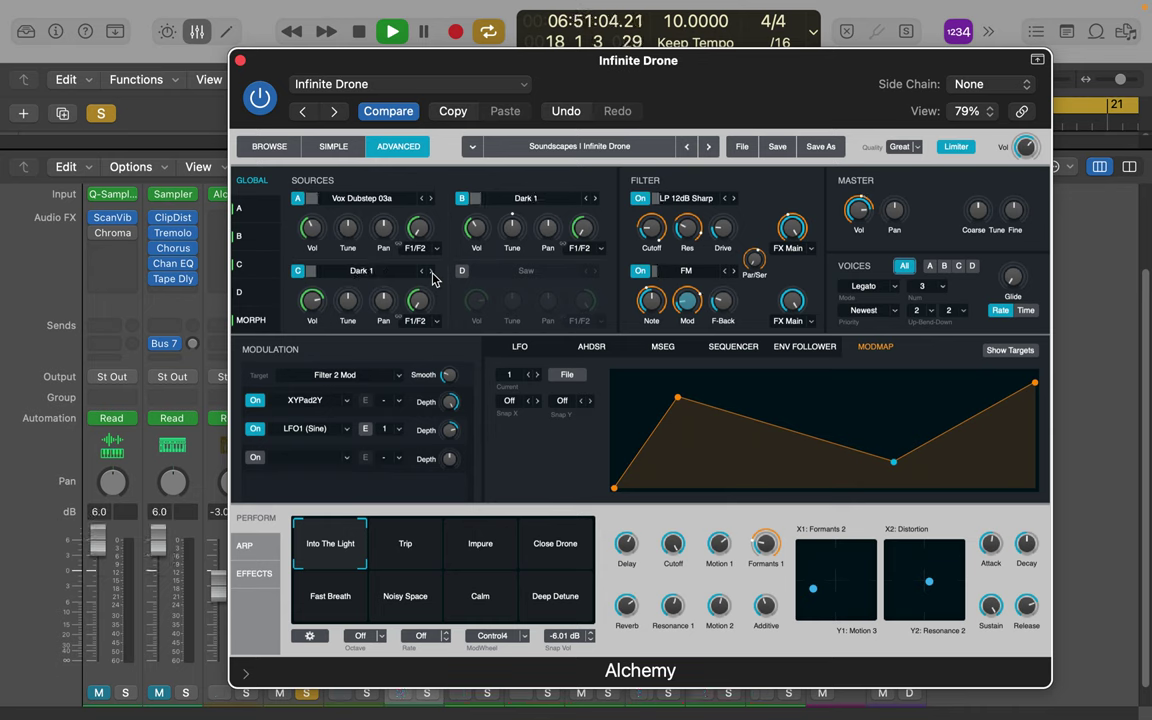
{"action": "left_click", "coordinate": [432, 271]}
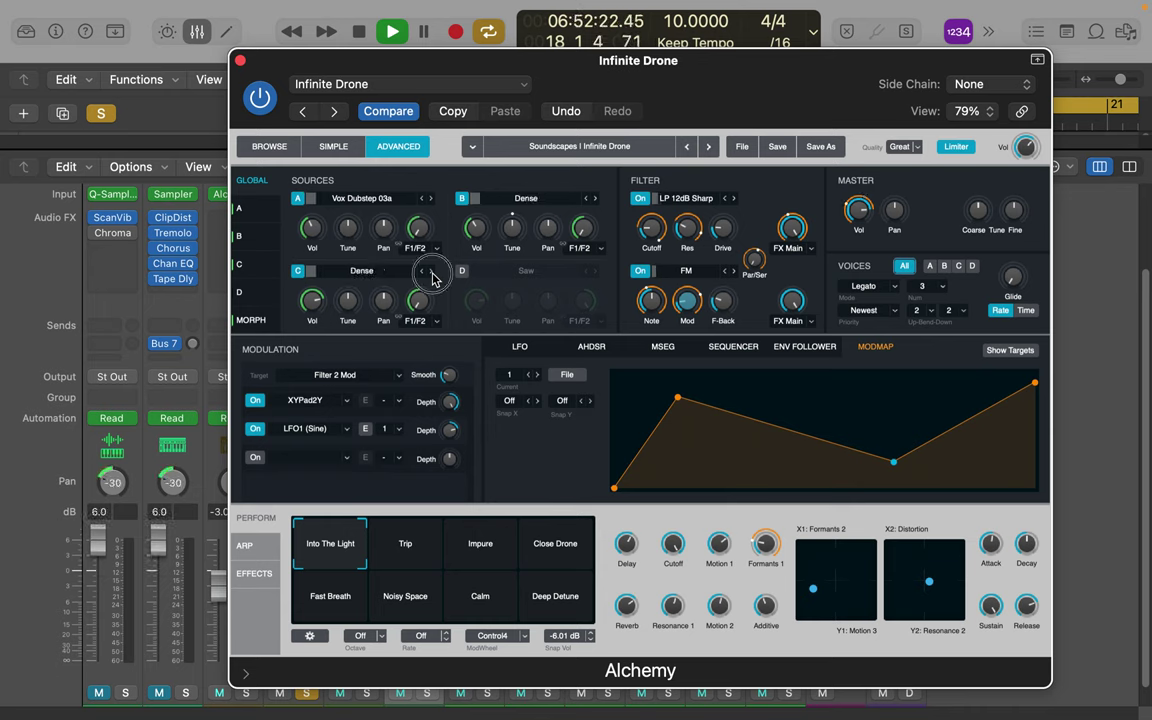
{"action": "left_click", "coordinate": [432, 271]}
{"action": "left_click", "coordinate": [432, 271]}
{"action": "left_click", "coordinate": [432, 271]}
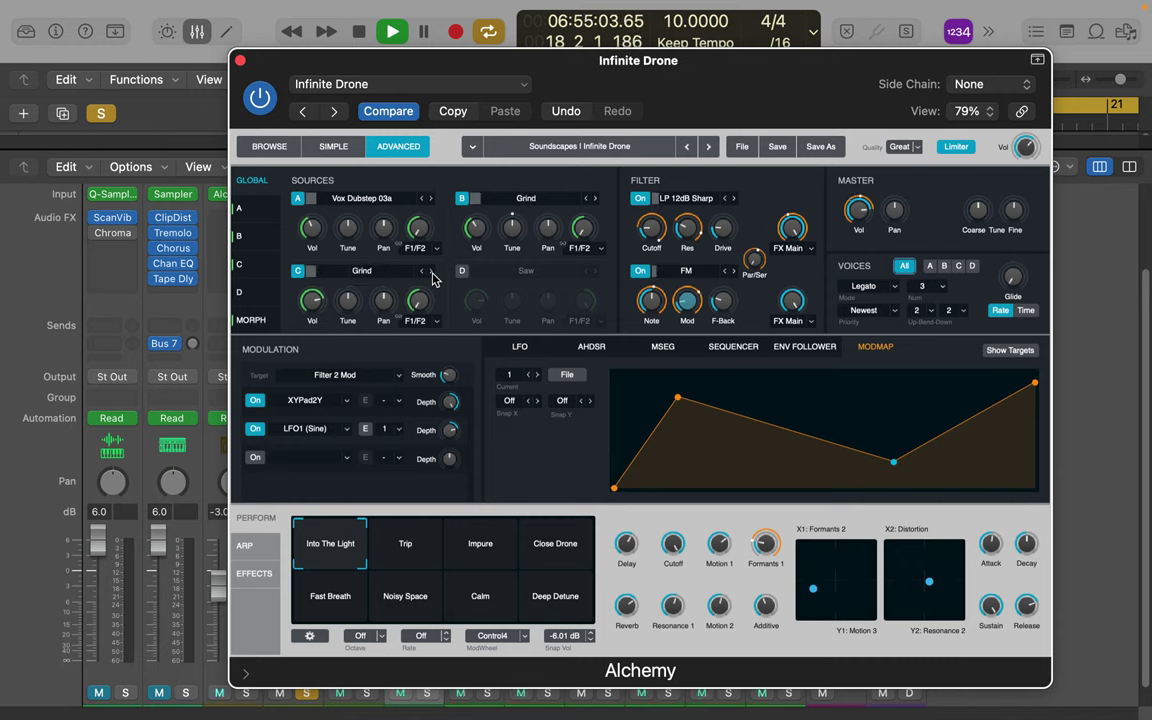
{"action": "left_click", "coordinate": [432, 272]}
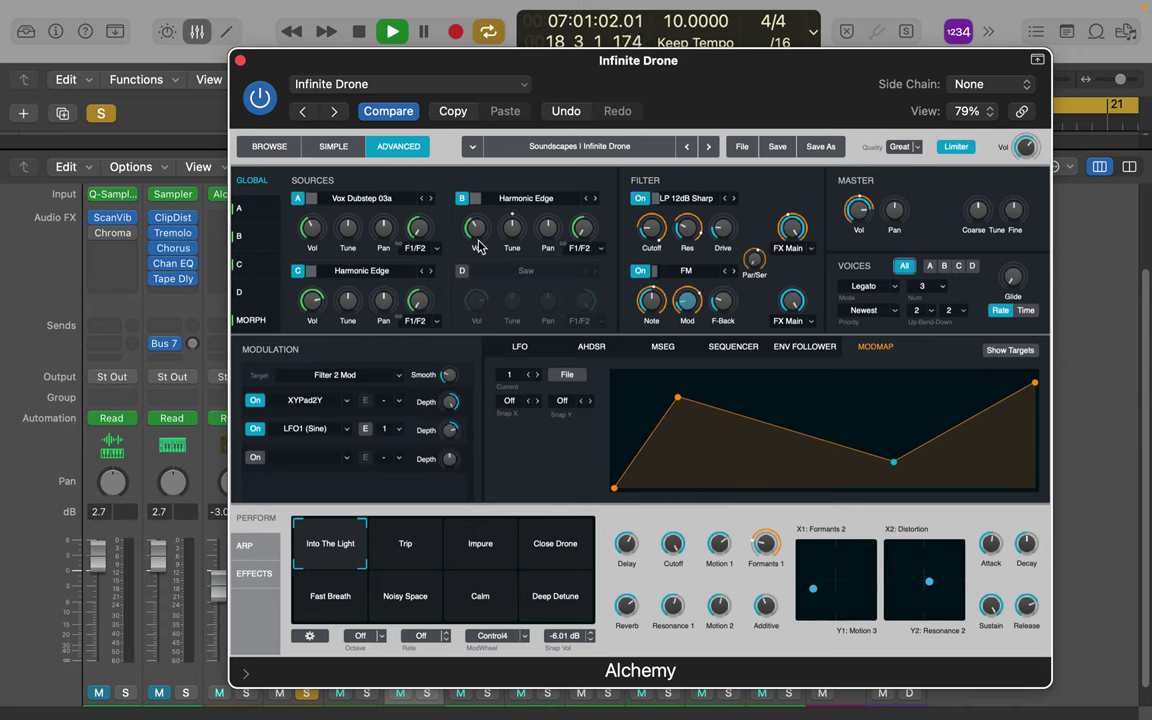
- Inspect the low-pass Cutoff's modulation and each modulator type through ModMap, slightly raising the second step of Sequencer 1
{"action": "left_click", "coordinate": [651, 226]}
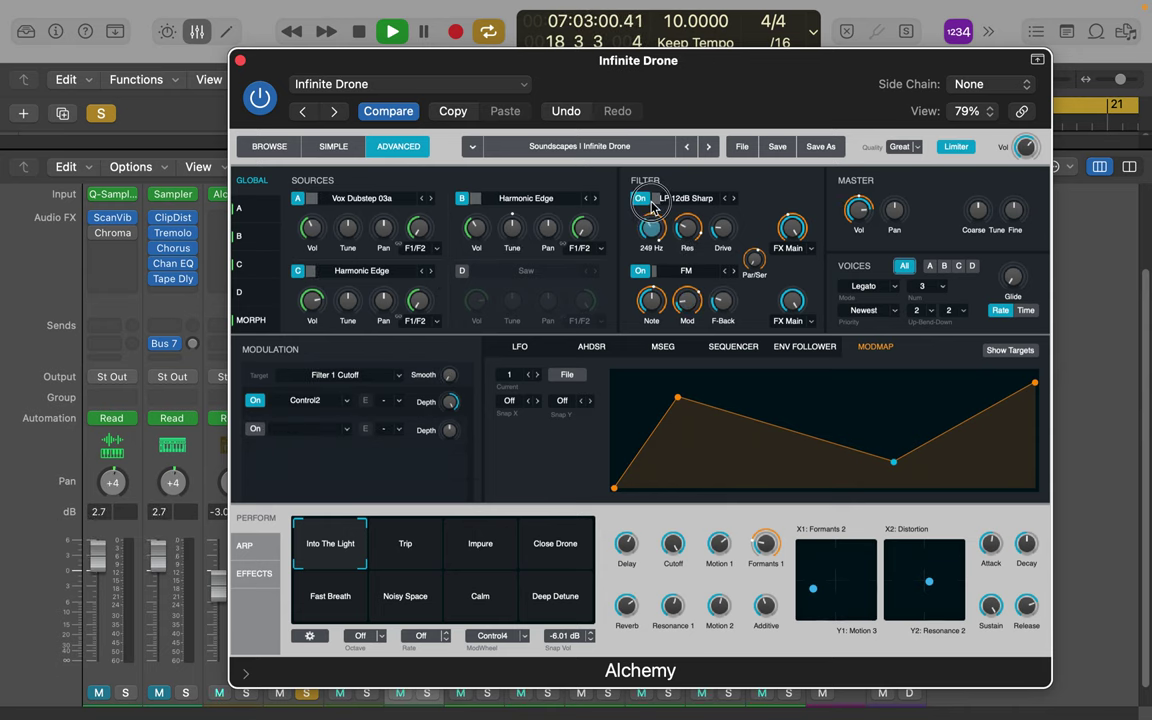
{"action": "left_click", "coordinate": [520, 347]}
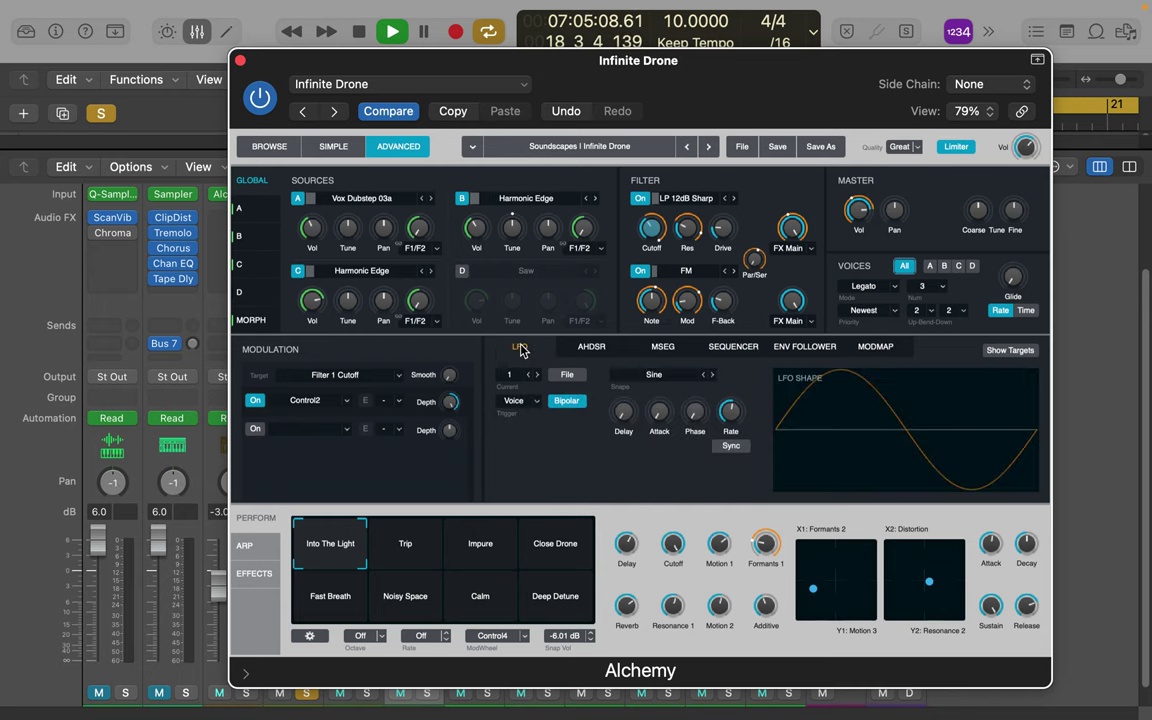
{"action": "left_click", "coordinate": [591, 347]}
{"action": "left_click", "coordinate": [662, 347]}
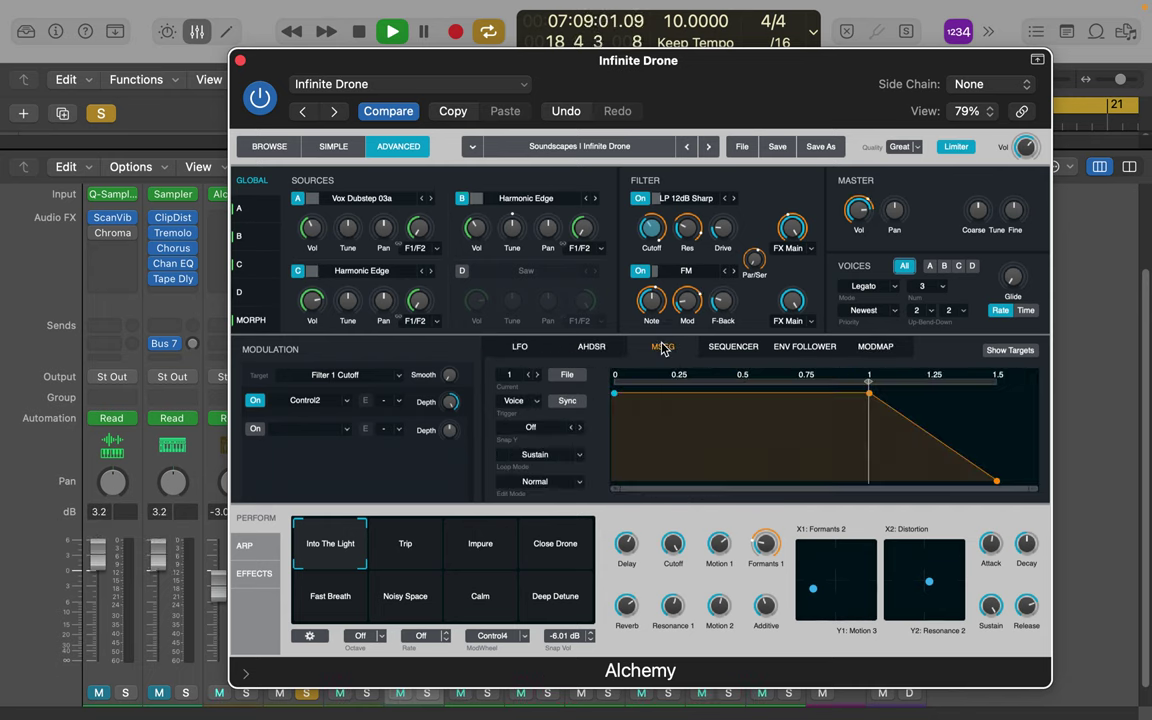
{"action": "left_click", "coordinate": [740, 347]}
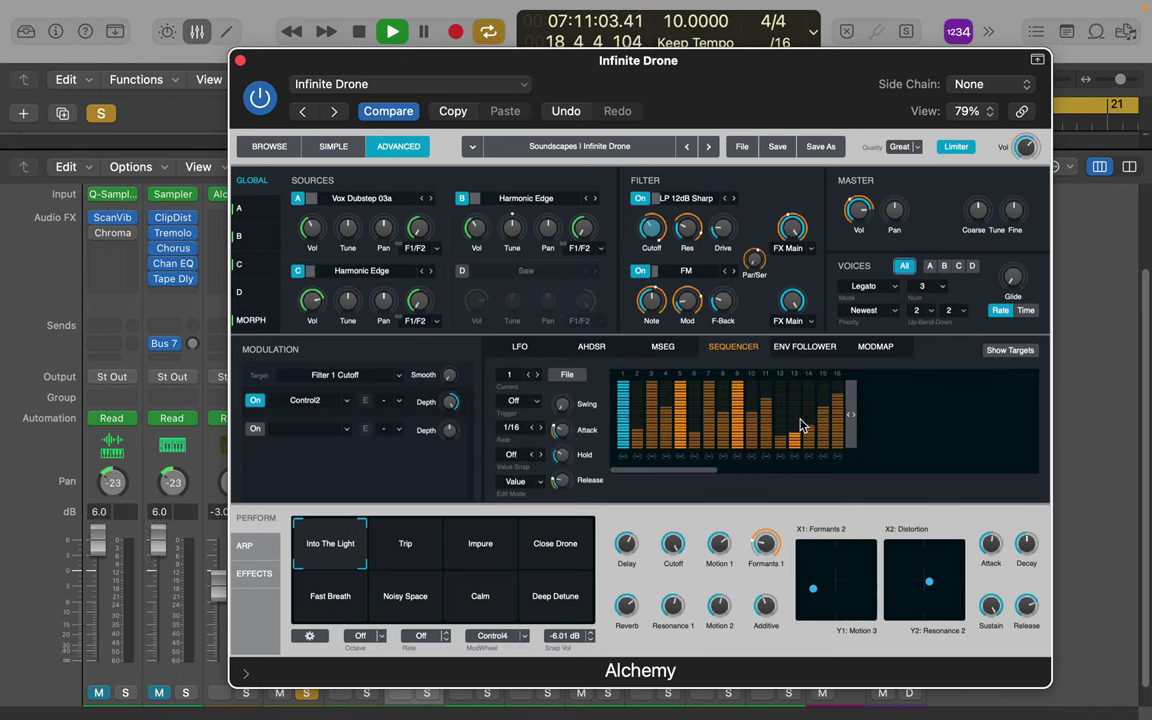
{"action": "left_click_drag", "start_coordinate": [636, 429], "coordinate": [636, 420]}
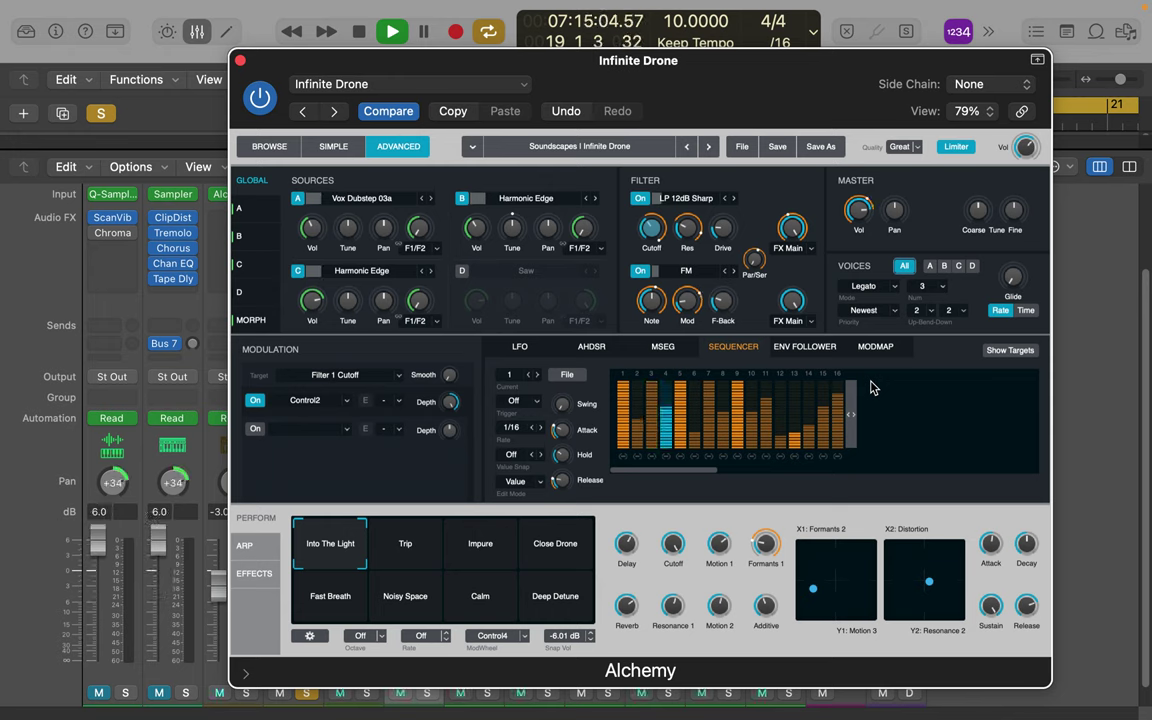
{"action": "left_click", "coordinate": [800, 348]}
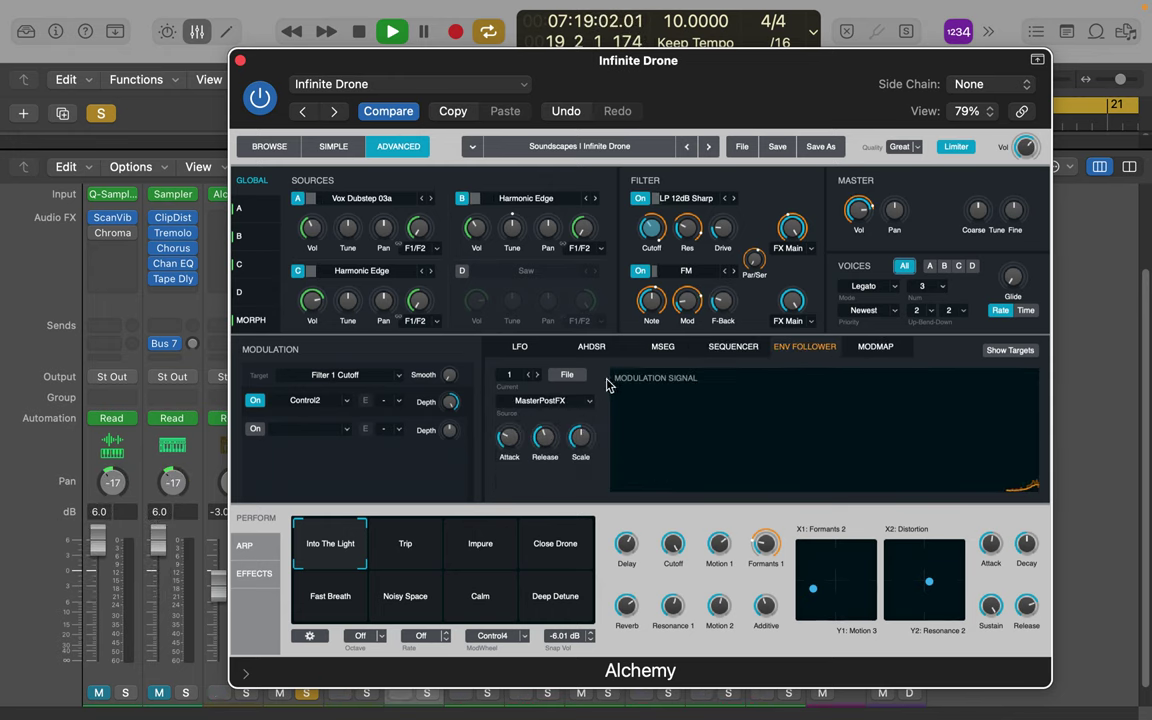
{"action": "left_click", "coordinate": [590, 401]}
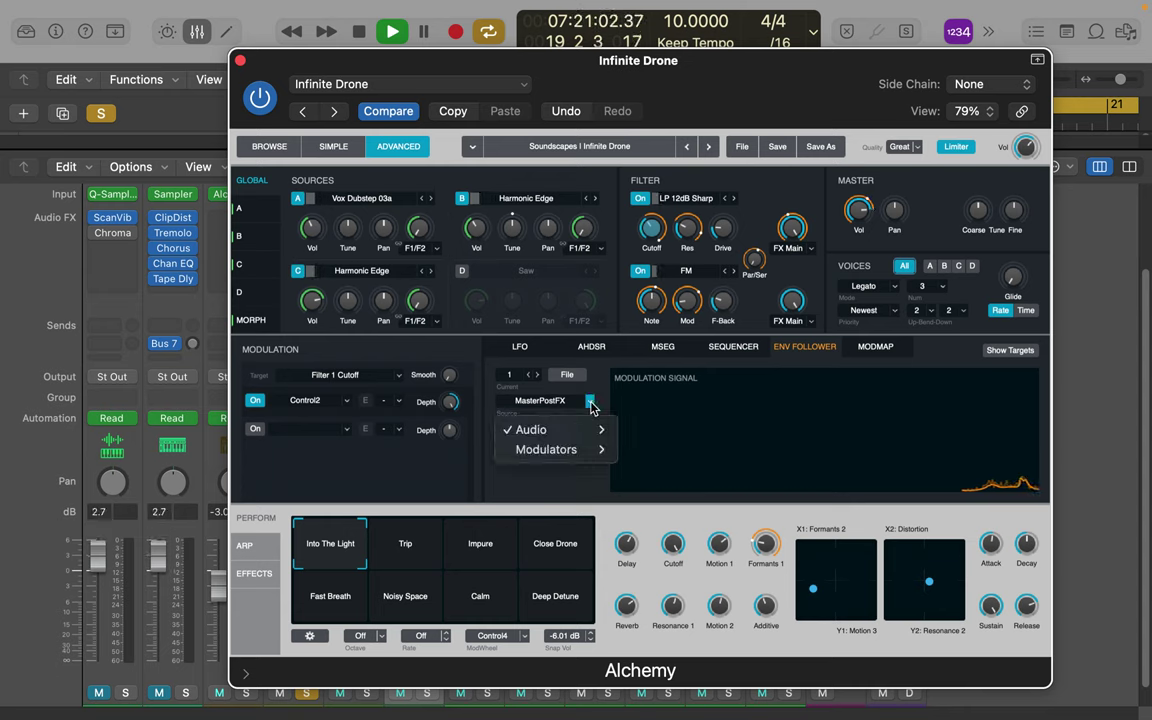
{"action": "left_click", "coordinate": [590, 401]}
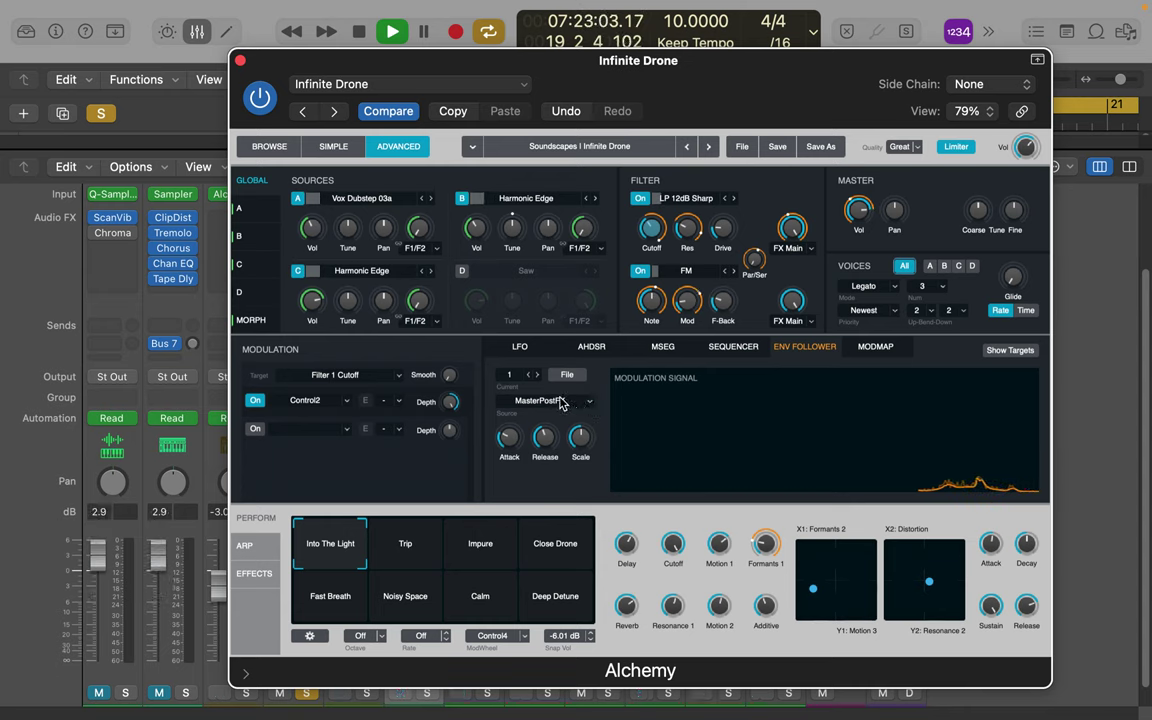
{"action": "left_click", "coordinate": [863, 349]}
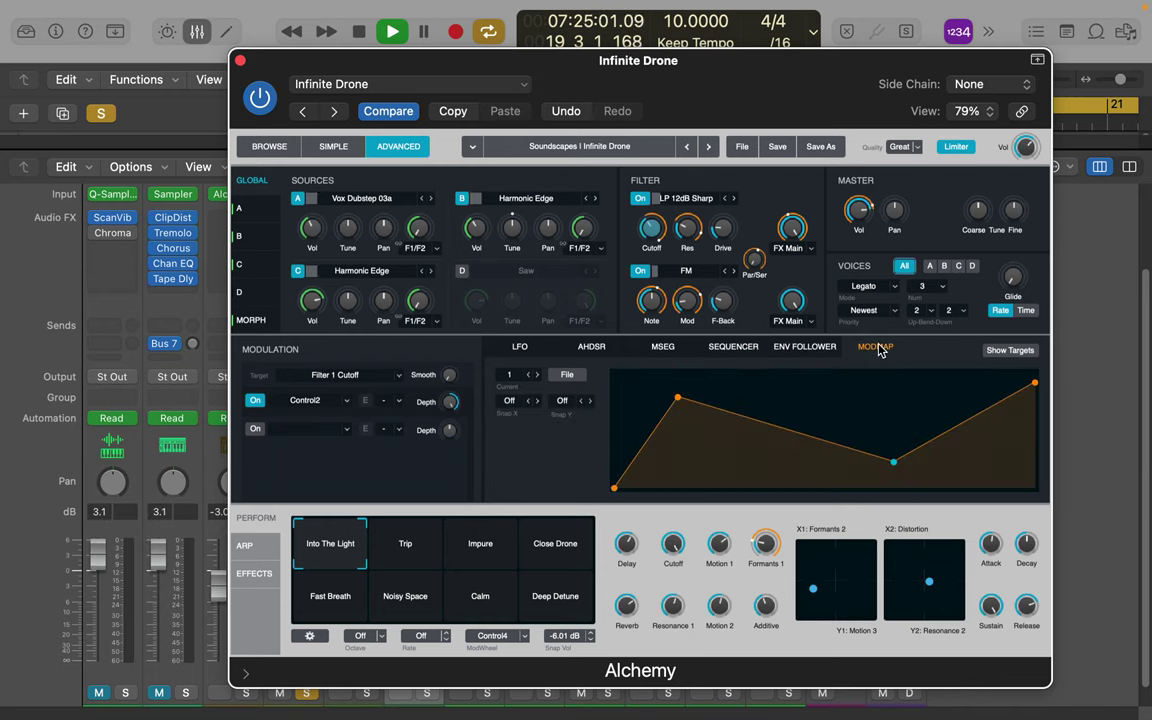
- Raise LFO 1's Delay, Attack, Phase and Rate, keeping the Sine shape
{"action": "left_click", "coordinate": [522, 350]}
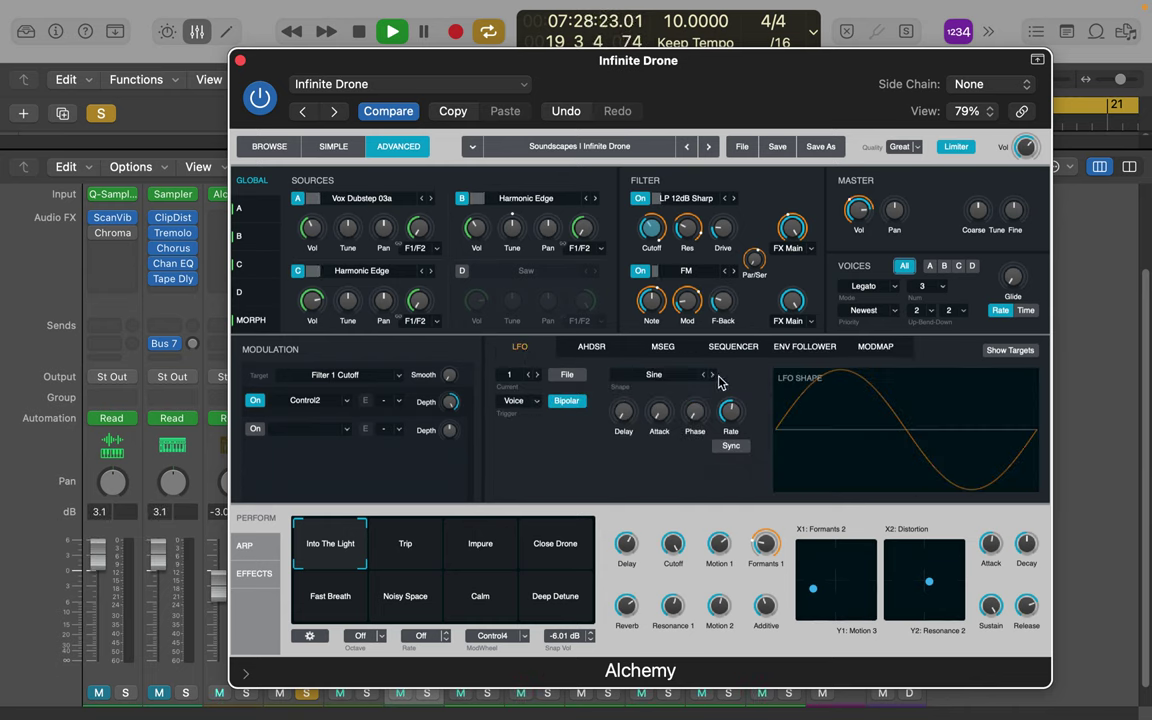
{"action": "mouse_move", "coordinate": [655, 410]}
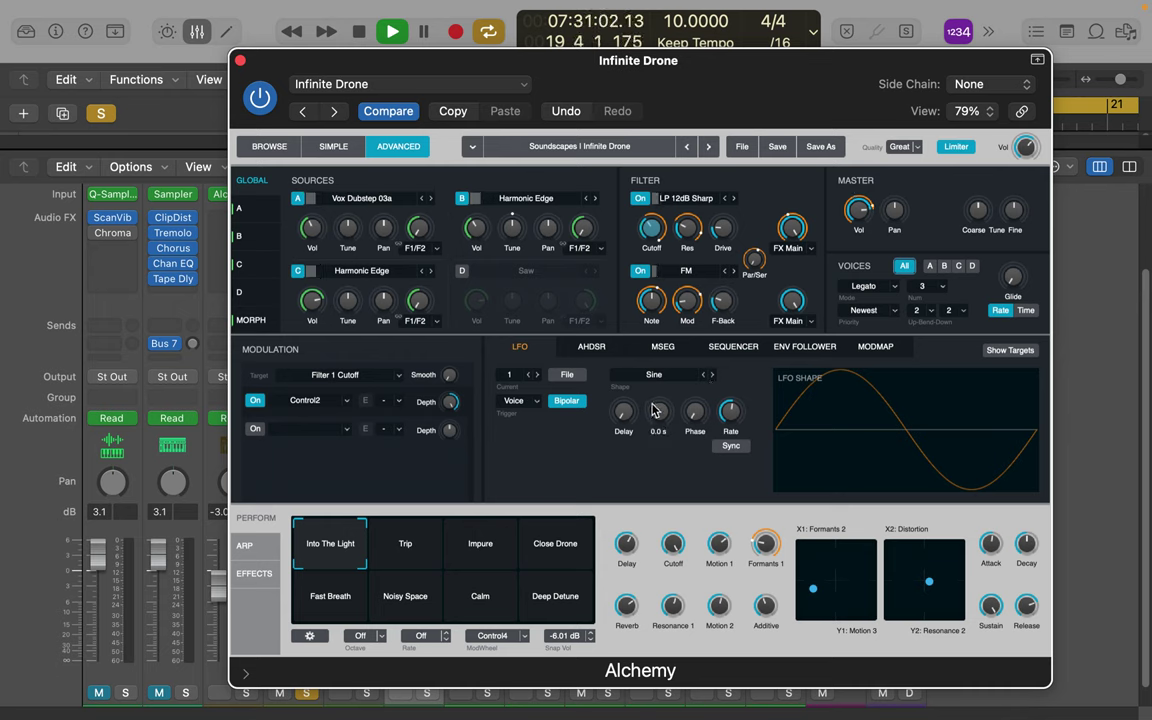
{"action": "left_click_drag", "start_coordinate": [659, 413], "coordinate": [697, 395]}
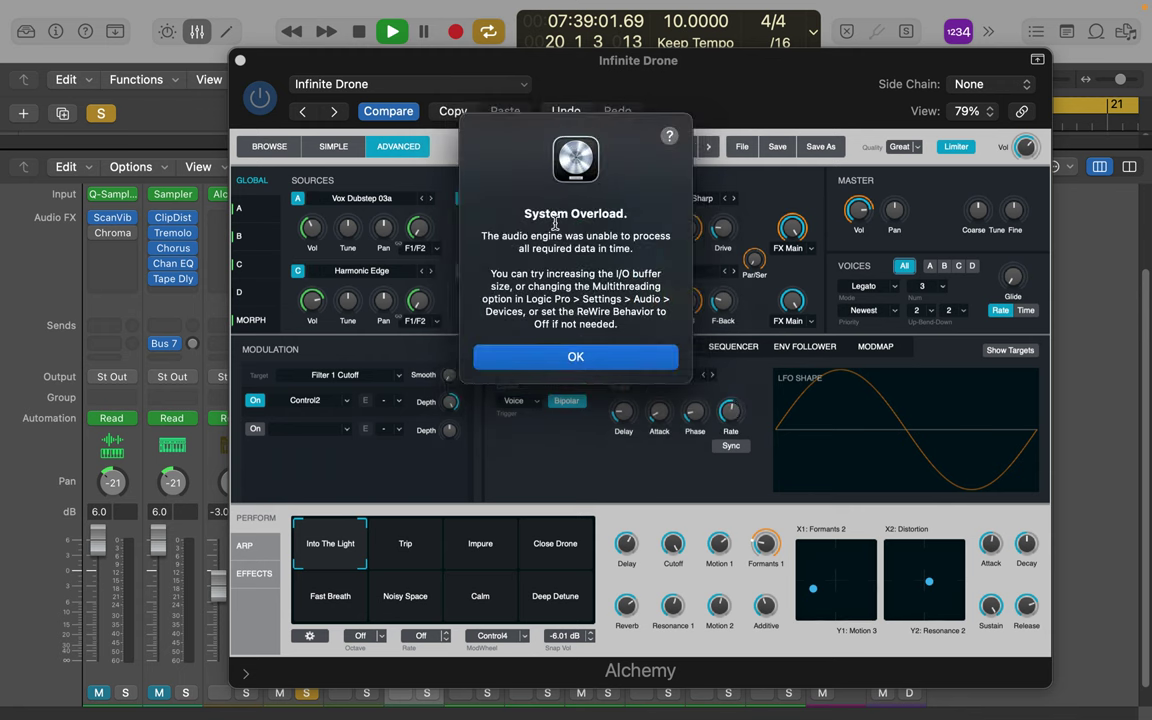
{"action": "left_click", "coordinate": [582, 357]}
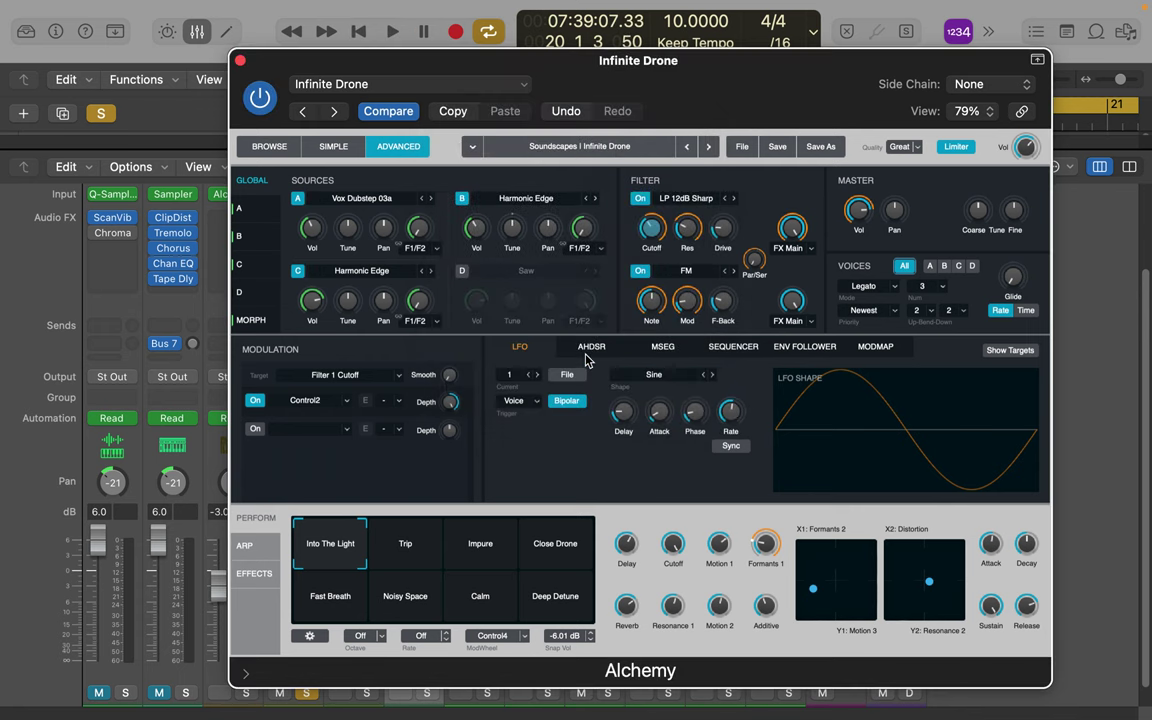
{"action": "left_click_drag", "start_coordinate": [733, 411], "coordinate": [730, 394]}
{"action": "mouse_move", "coordinate": [1033, 153]}
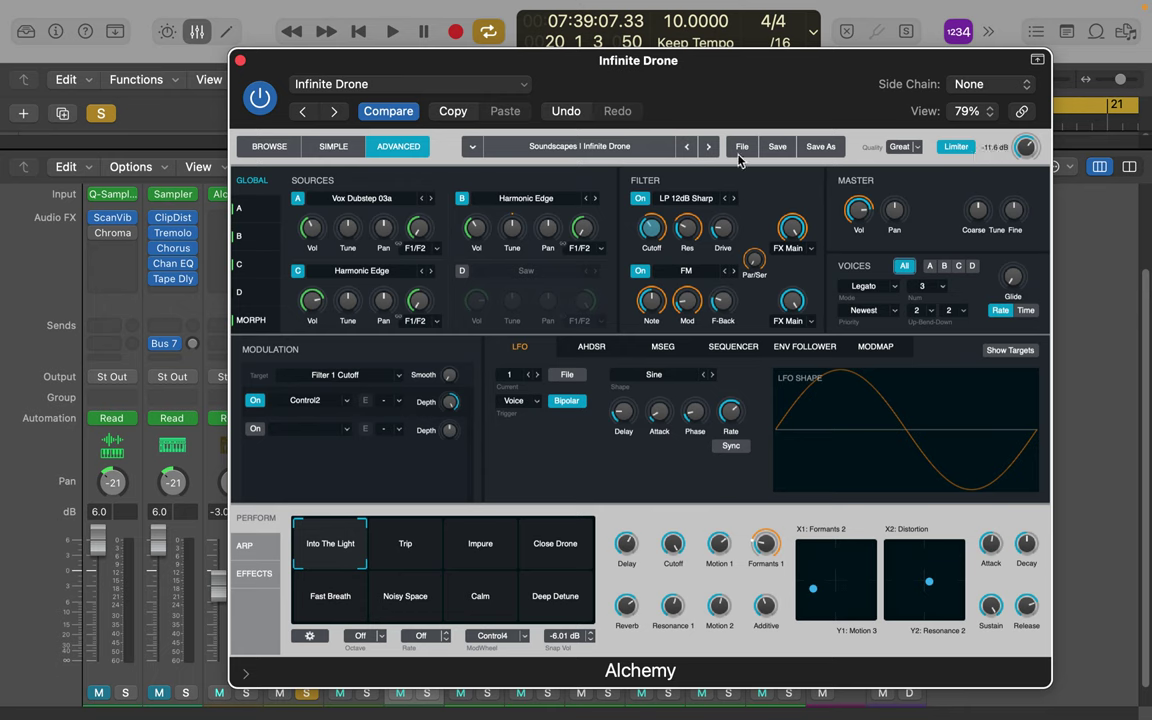
- Restart playback from the project's beginning and save the Alchemy setting as Infinite Drone 2 wvn
{"action": "left_click", "coordinate": [361, 32]}
{"action": "left_click", "coordinate": [391, 32]}
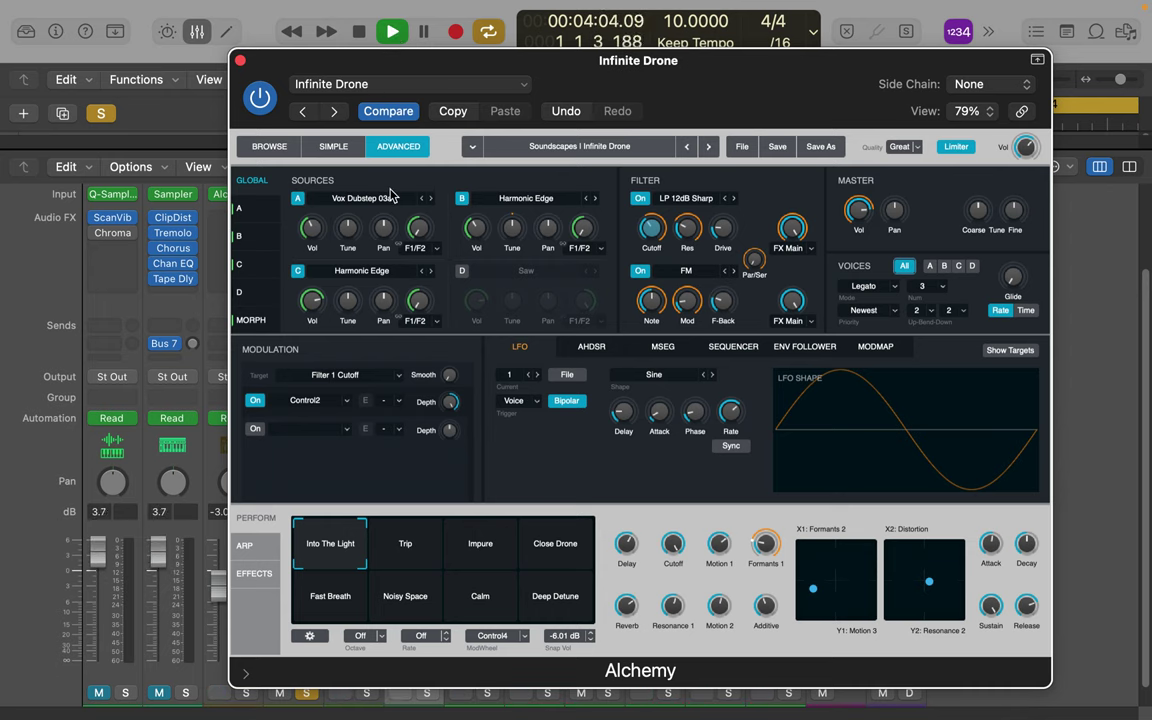
{"action": "left_click", "coordinate": [463, 88]}
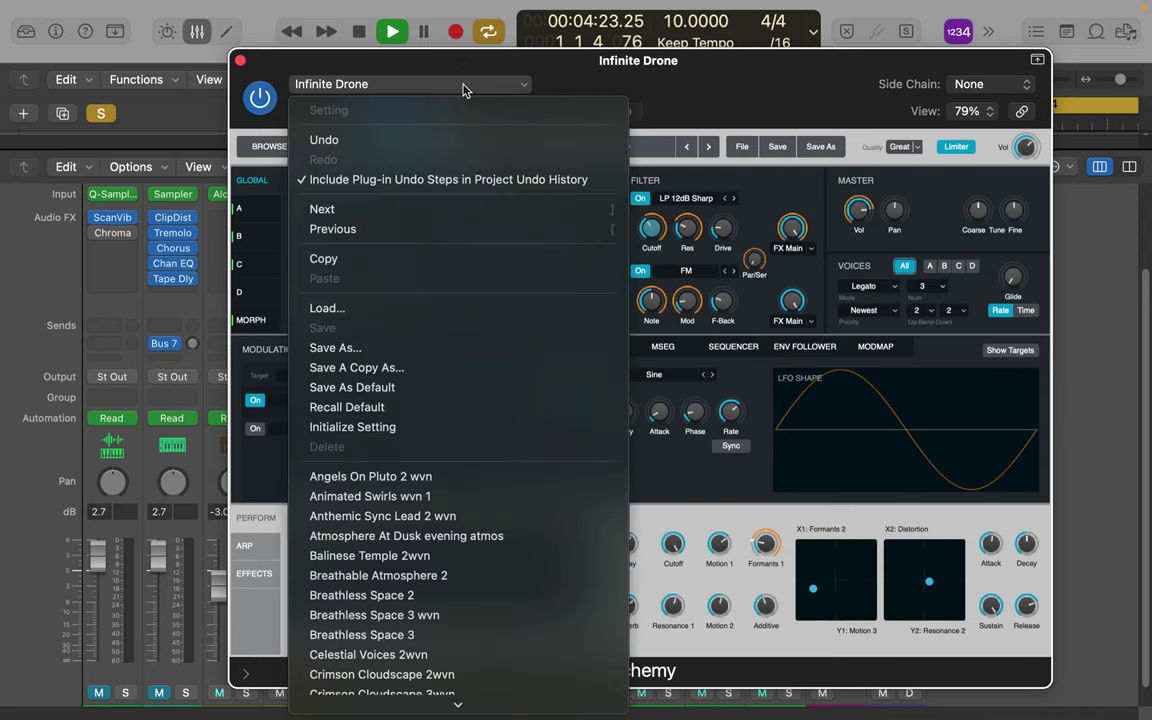
{"action": "left_click", "coordinate": [388, 345]}
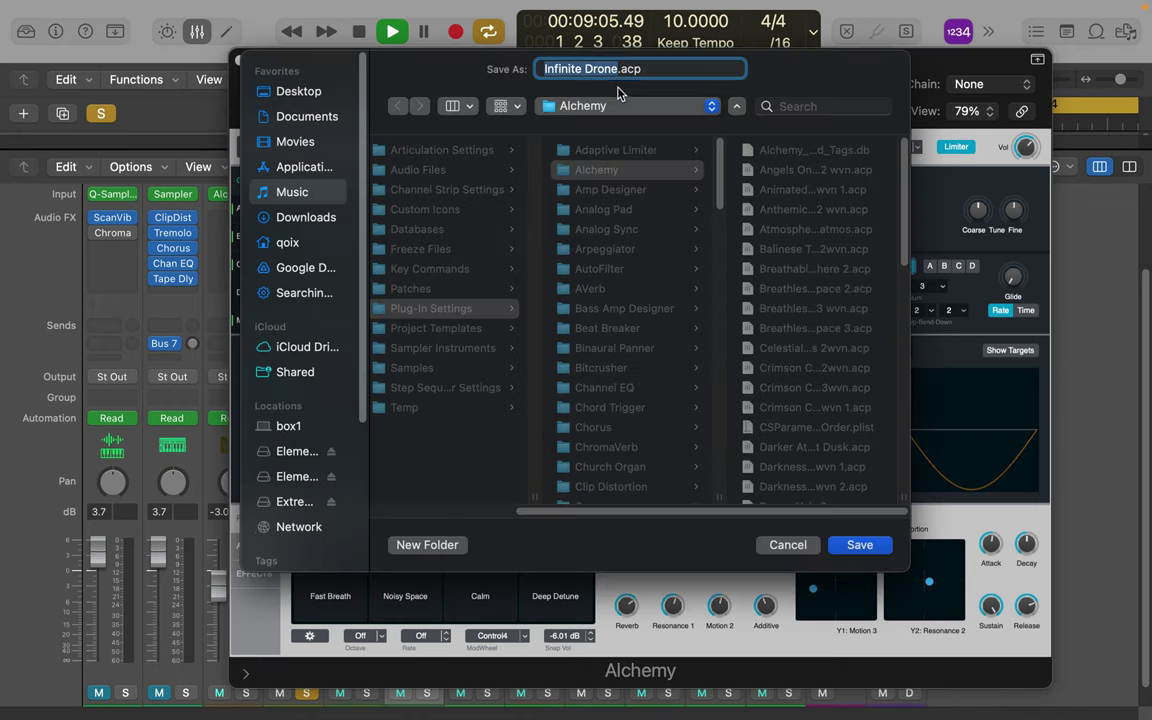
{"action": "left_click", "coordinate": [617, 70]}
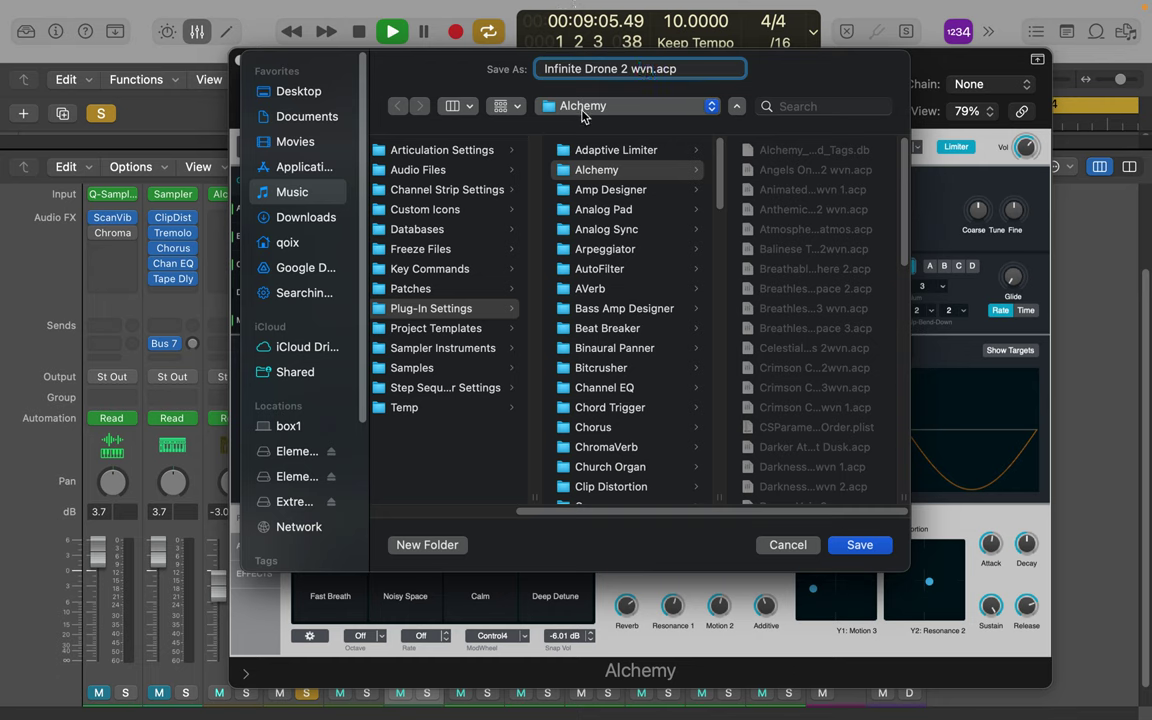
{"action": "left_click", "coordinate": [857, 547]}
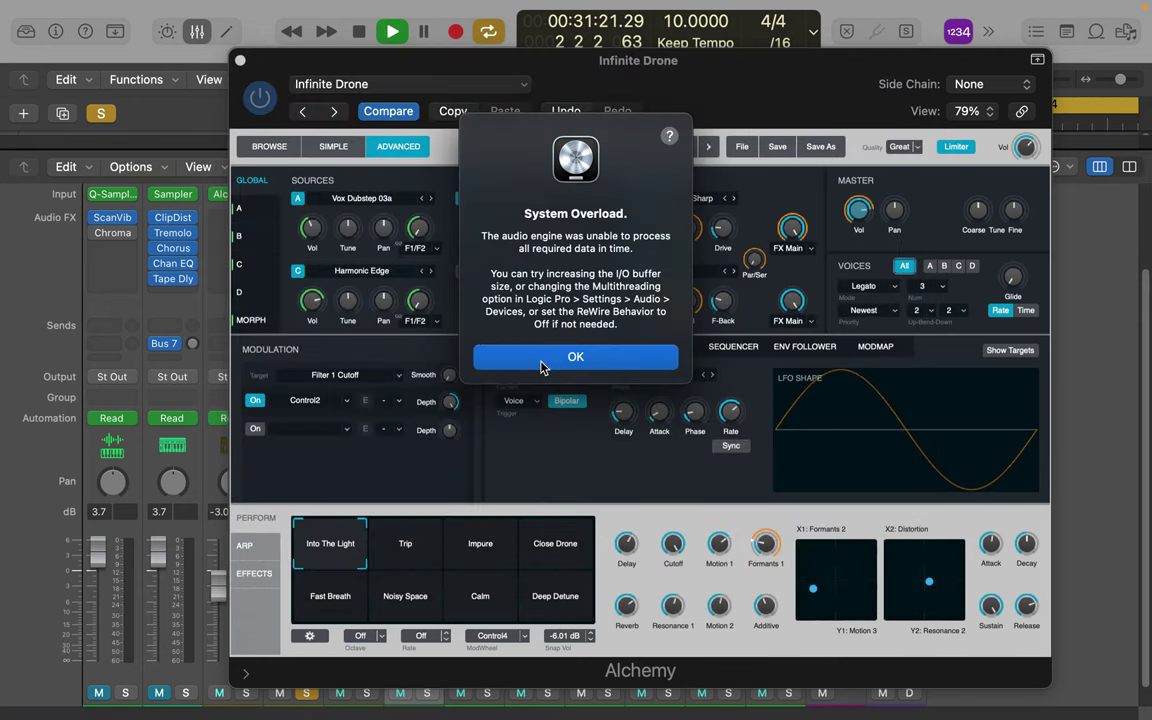
- Dismiss the System Overload alert, set Alchemy's quality to Draft, and restart playback from the project's beginning
{"action": "left_click", "coordinate": [541, 364]}
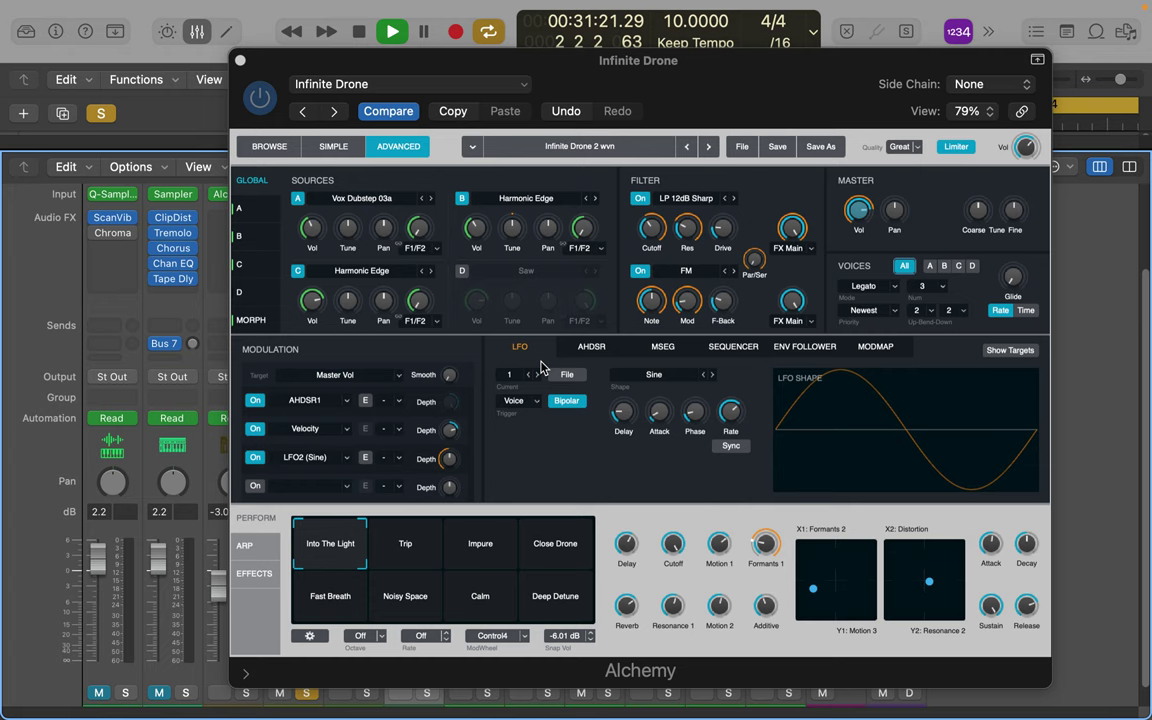
{"action": "left_click", "coordinate": [907, 150]}
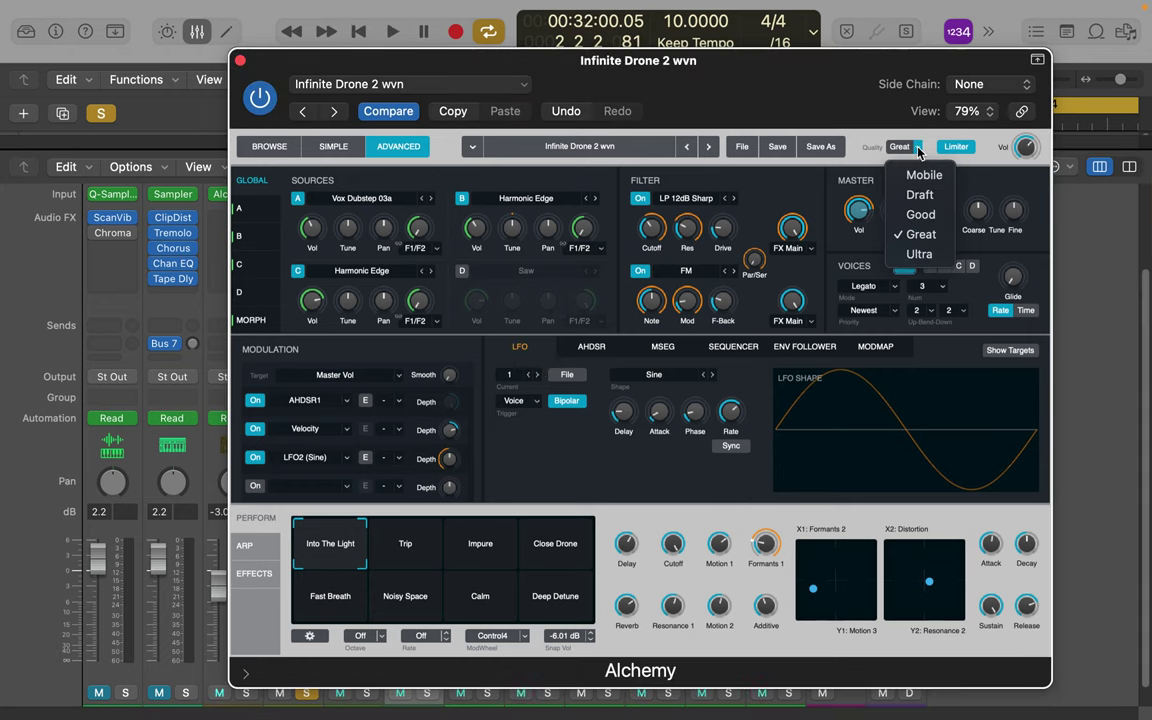
{"action": "left_click", "coordinate": [921, 197]}
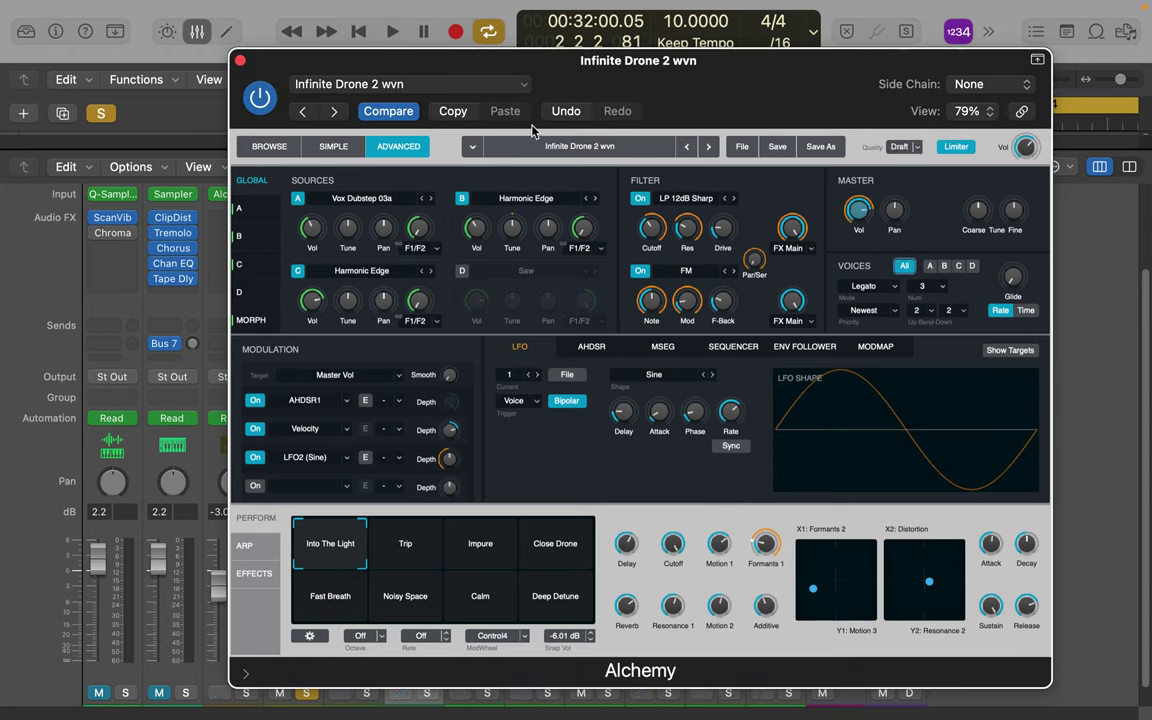
{"action": "left_click", "coordinate": [358, 32]}
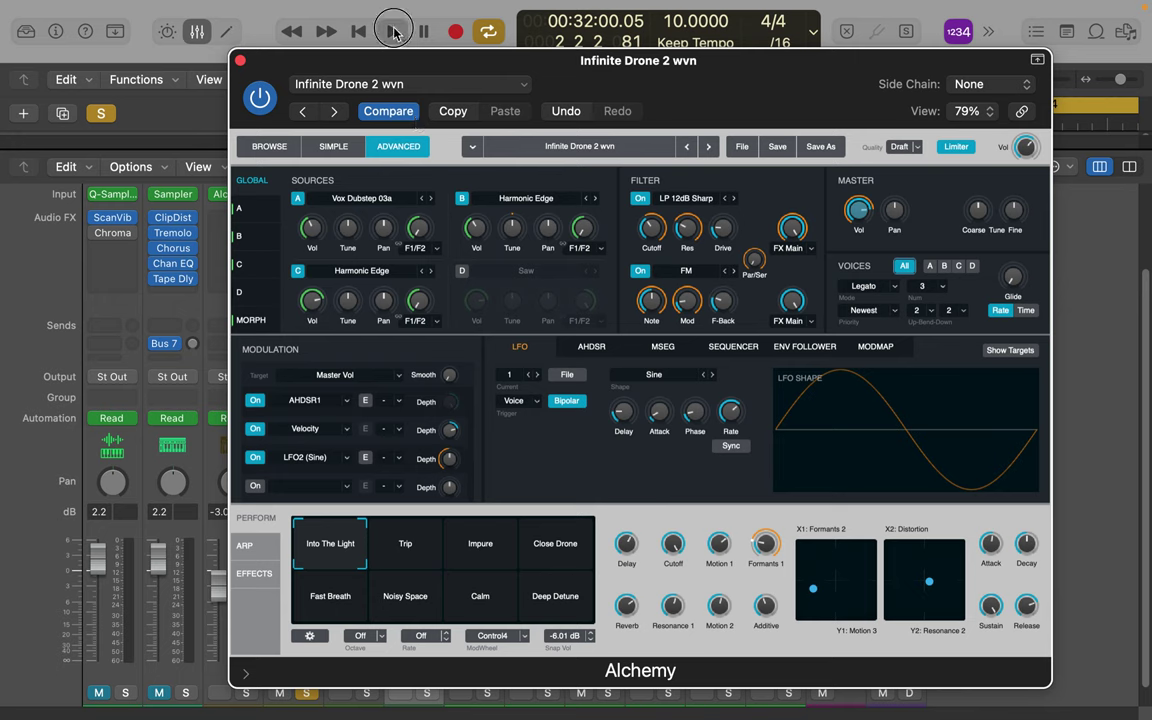
{"action": "left_click", "coordinate": [393, 32]}
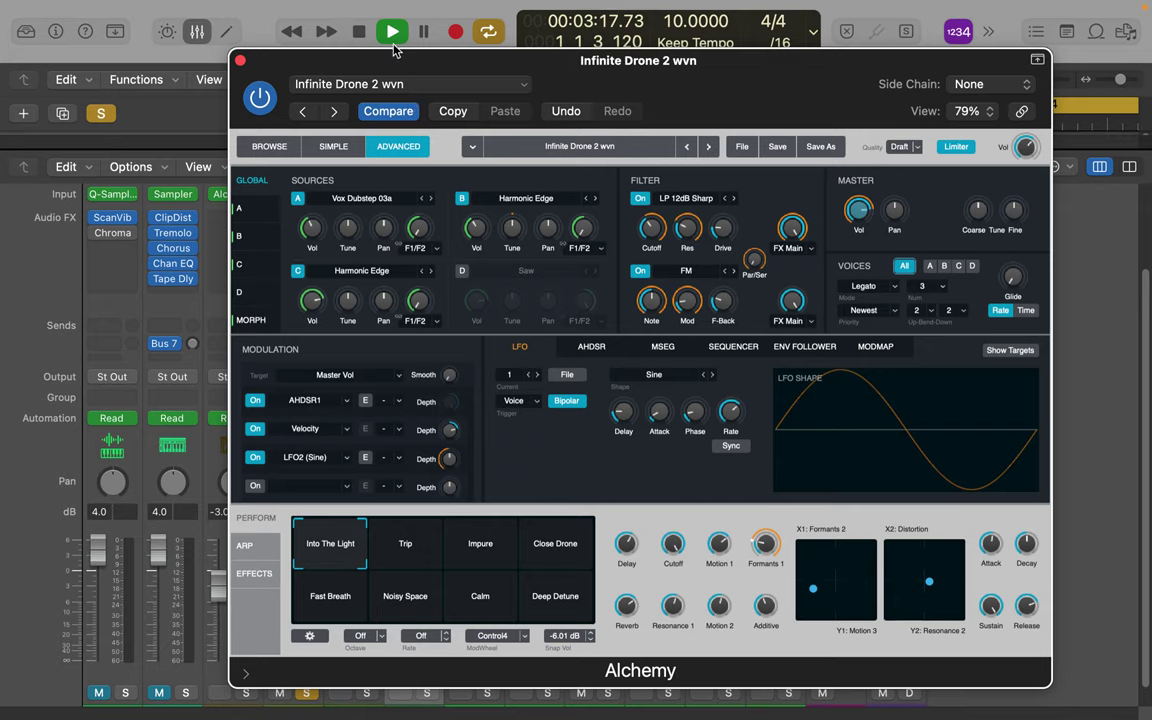
- Close Alchemy and the mixer, and raise the Infinite Drone 2 wvn track's volume to 2.5 dB
{"action": "left_click_drag", "start_coordinate": [400, 60], "coordinate": [430, 92]}
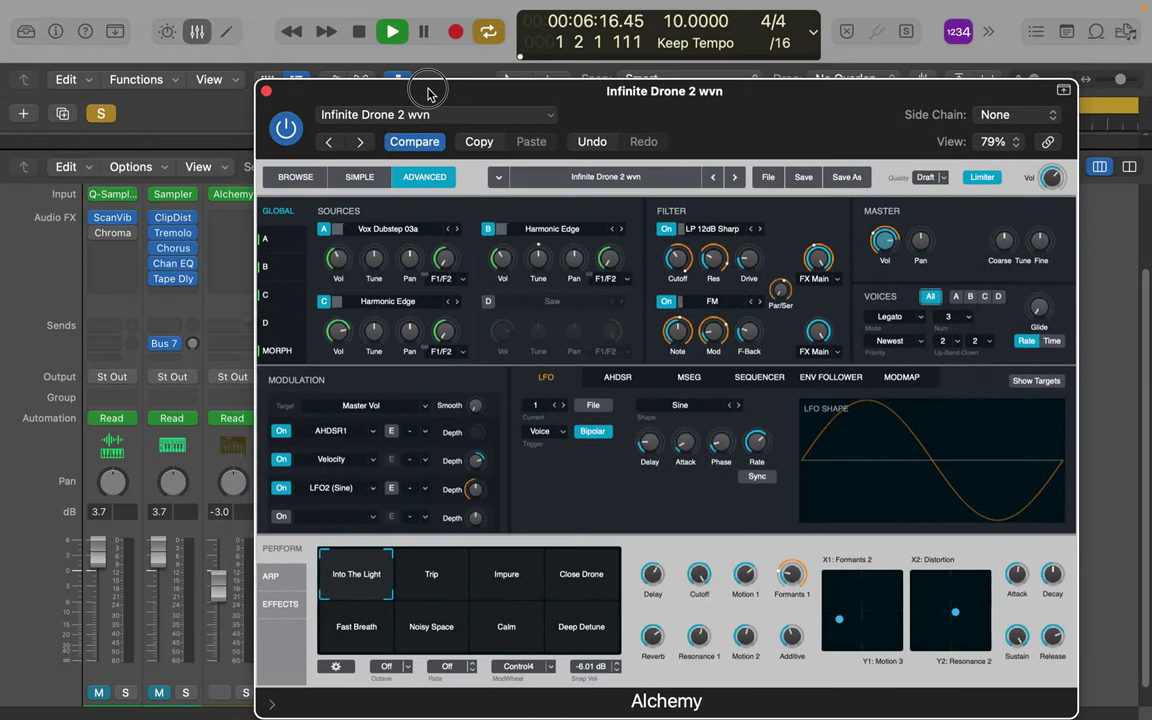
{"action": "left_click", "coordinate": [269, 93]}
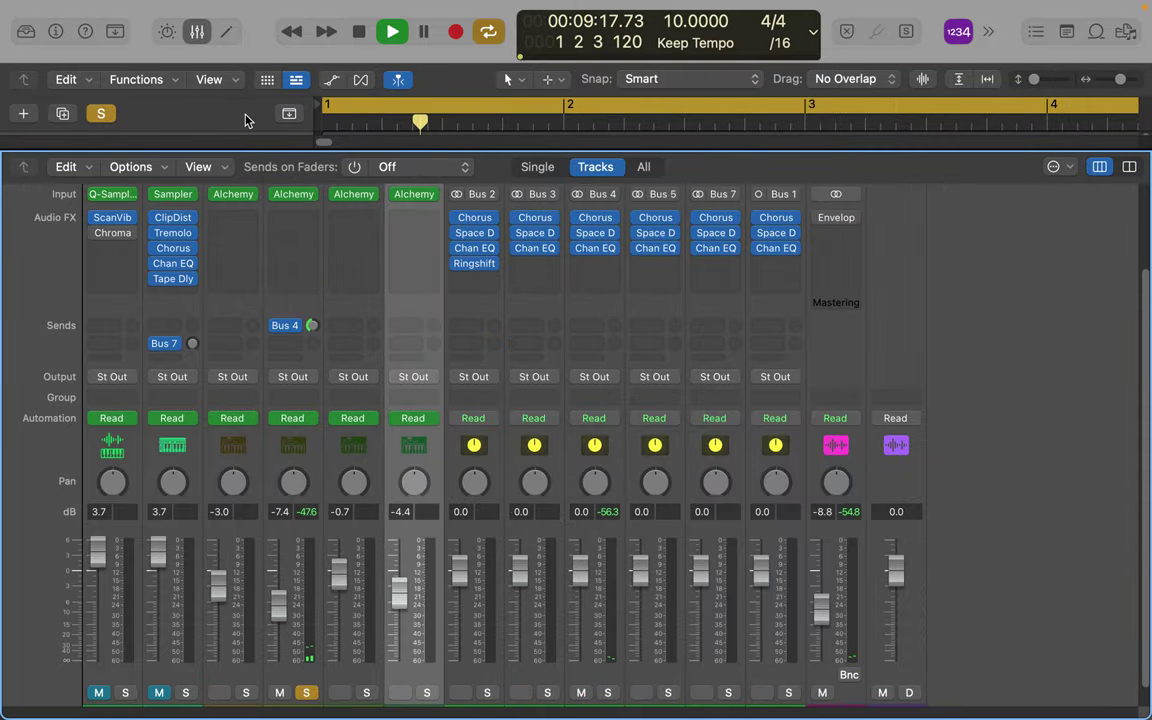
{"action": "left_click", "coordinate": [197, 31]}
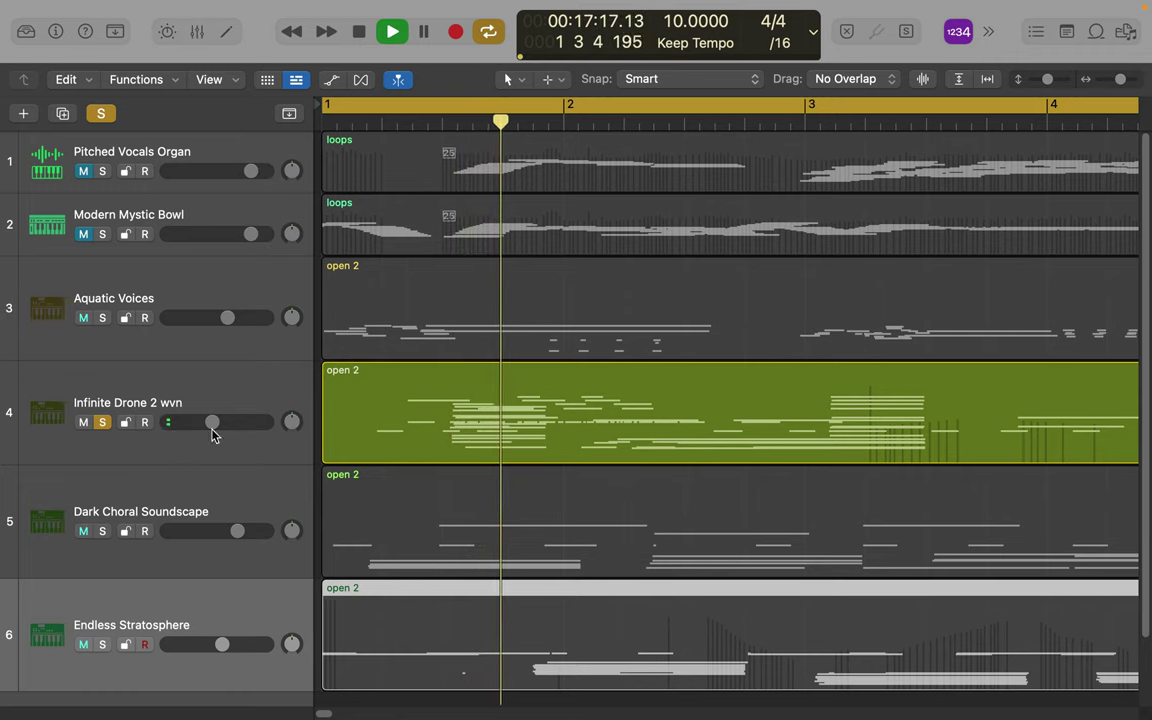
{"action": "left_click_drag", "start_coordinate": [214, 424], "coordinate": [250, 424]}
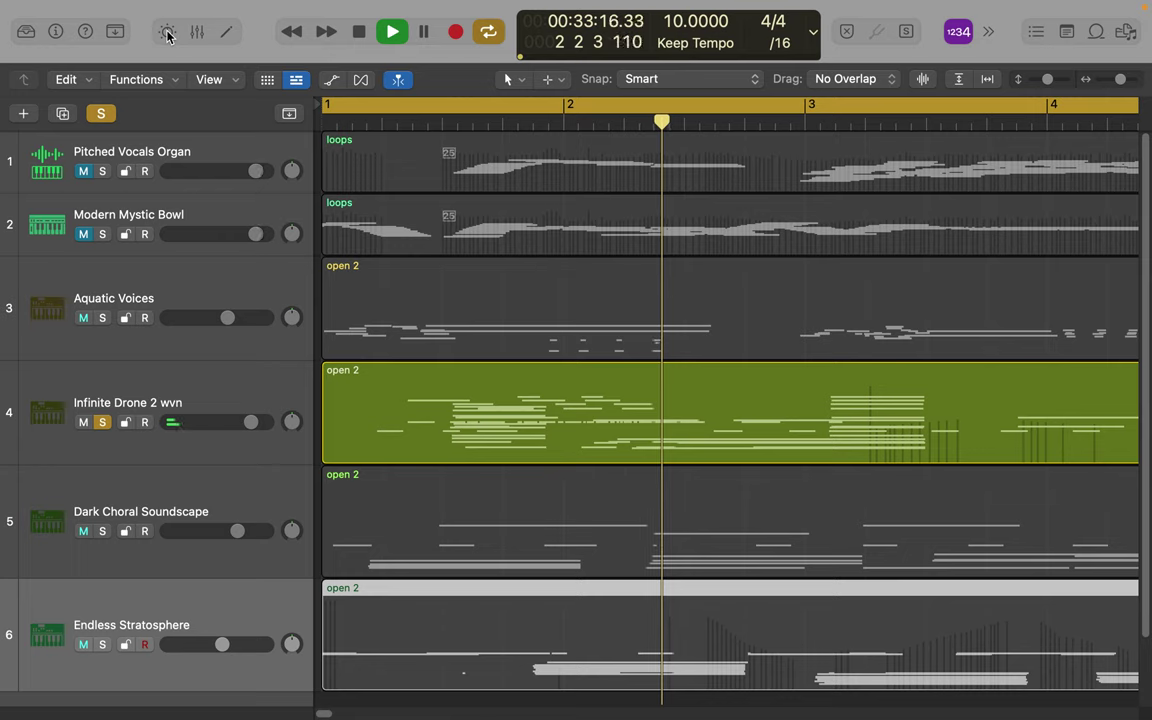
- Show the inspector, dismiss the overload alert, and open the Infinite Drone 2 wvn track's Alchemy with playback running
{"action": "left_click", "coordinate": [55, 33]}
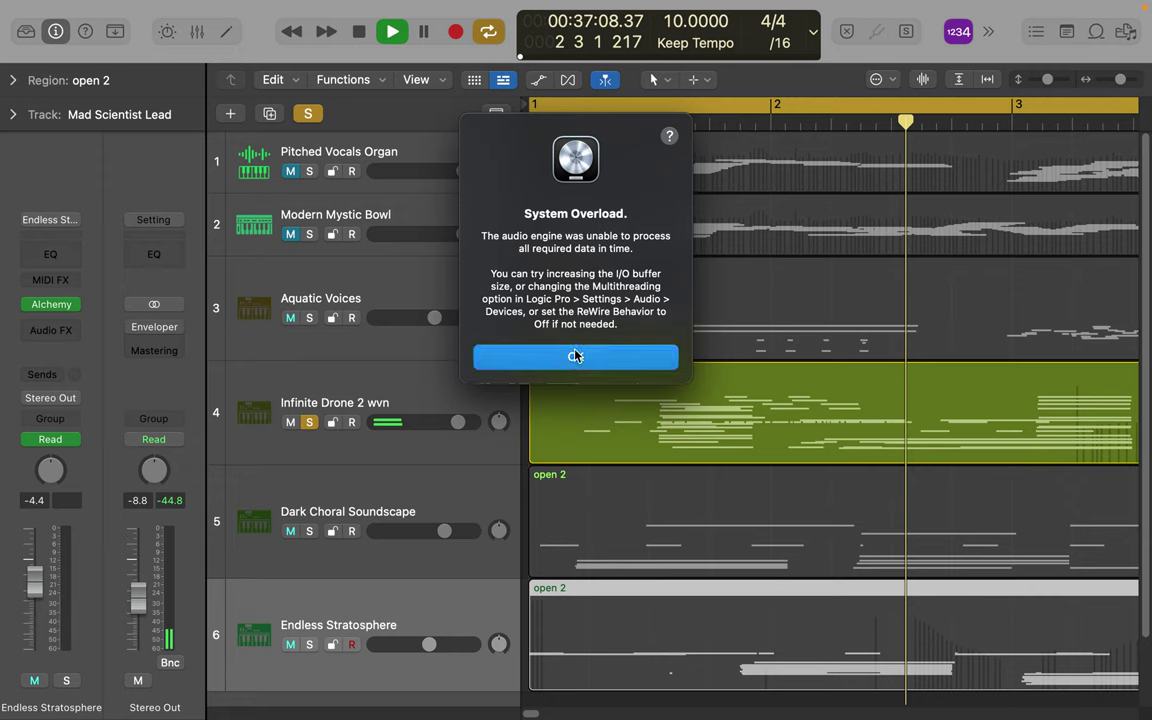
{"action": "left_click", "coordinate": [575, 356]}
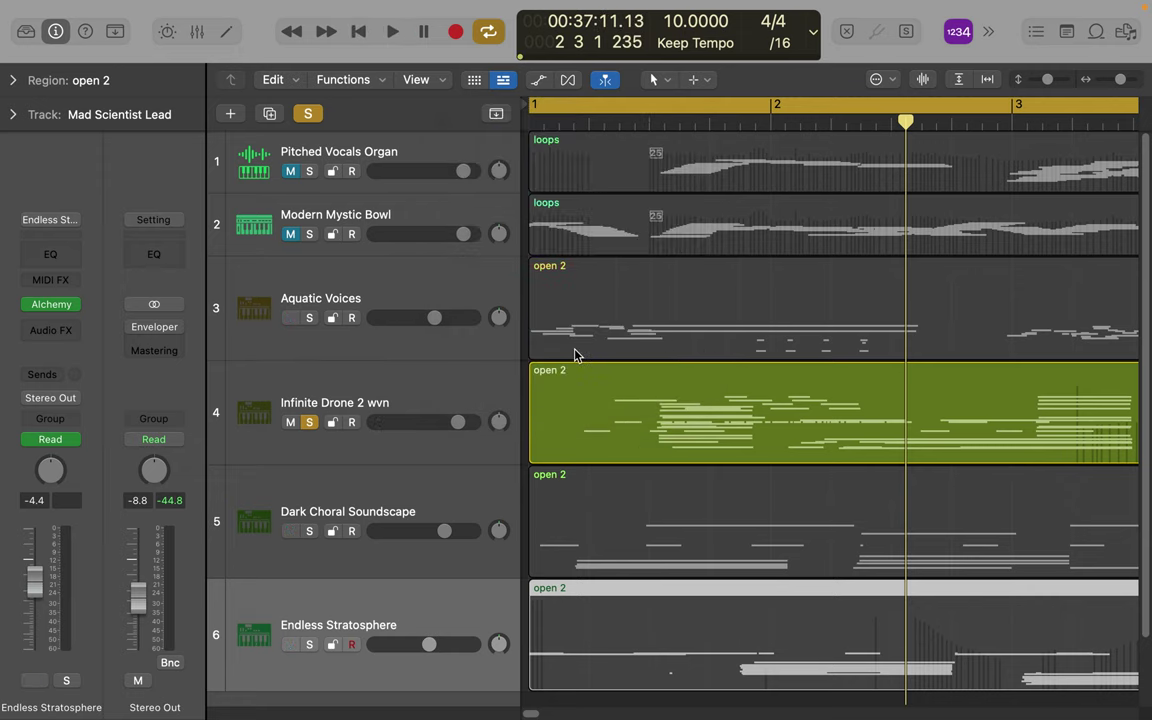
{"action": "left_click", "coordinate": [403, 399]}
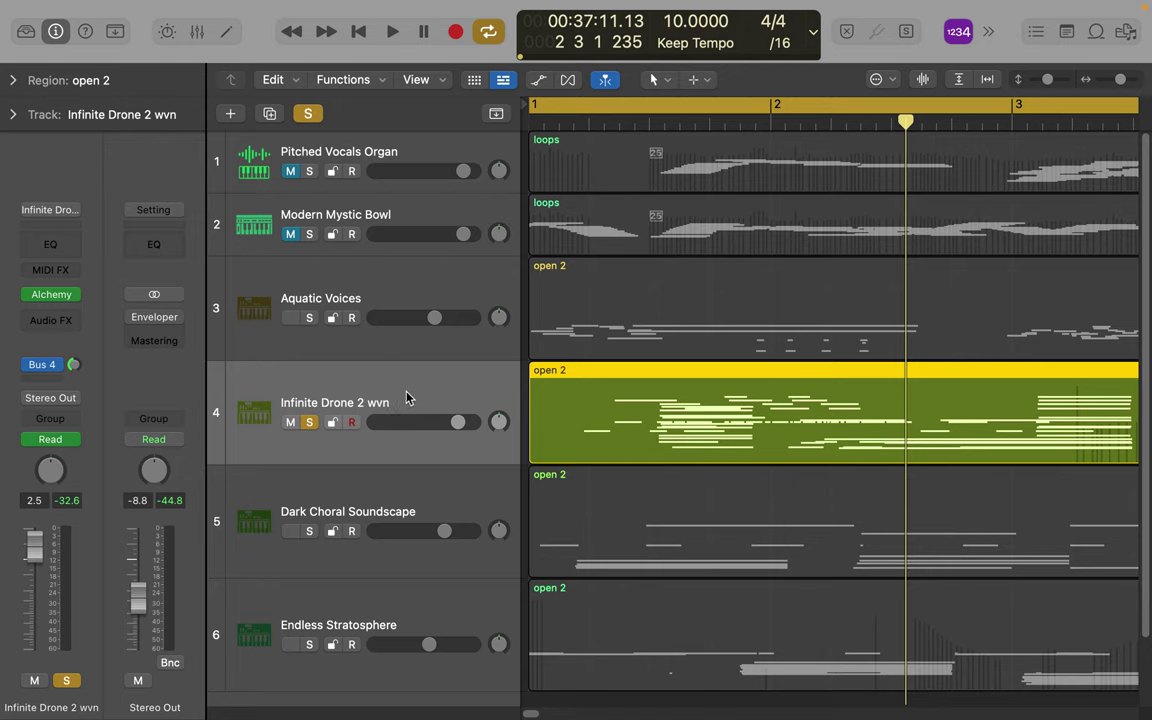
{"action": "mouse_move", "coordinate": [58, 303]}
{"action": "left_click", "coordinate": [51, 297]}
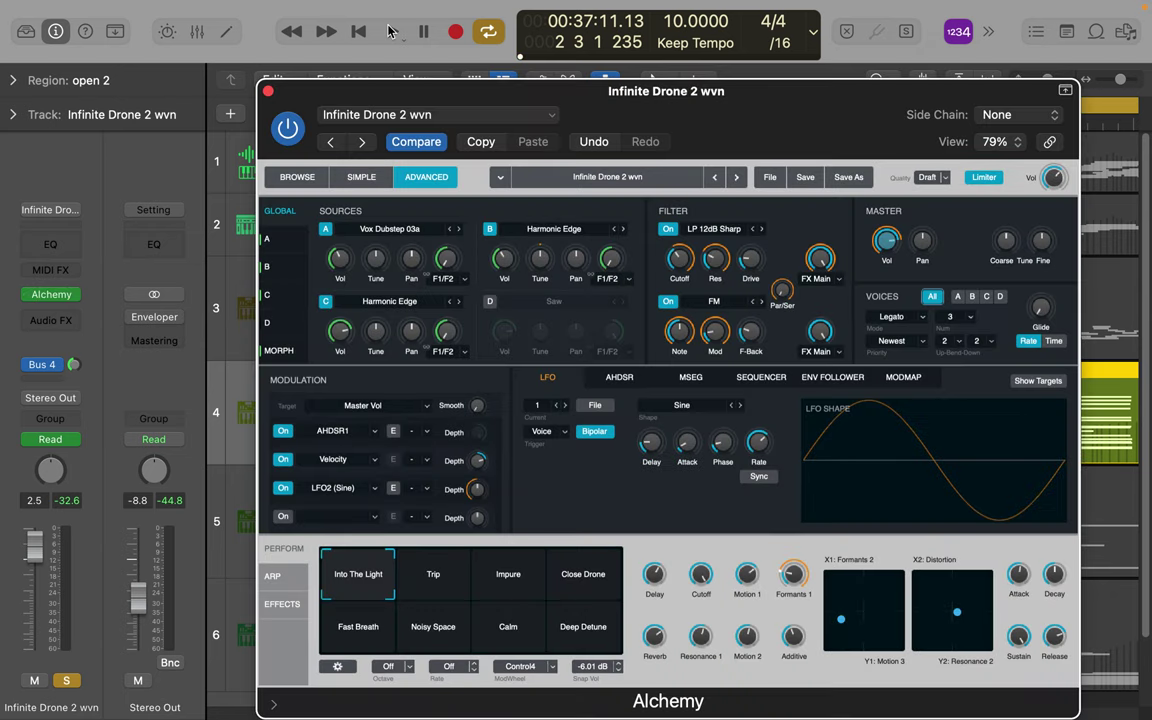
{"action": "left_click", "coordinate": [392, 33]}
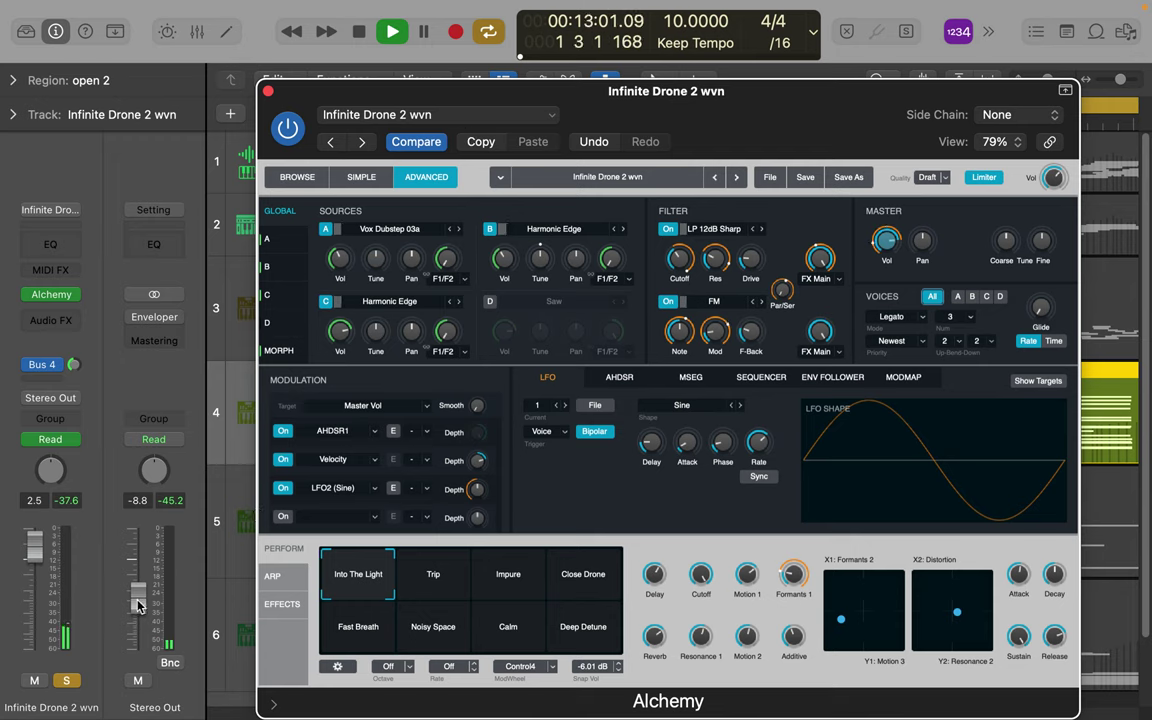
- Lower Stereo Out to -9.6 dB and the Infinite Drone 2 wvn track to -0.1 dB, dismissing the overload alert
{"action": "mouse_move", "coordinate": [138, 604]}
{"action": "left_mouse_down"}
{"action": "mouse_move", "coordinate": [140, 490]}
{"action": "mouse_move", "coordinate": [141, 600]}
{"action": "left_mouse_up"}
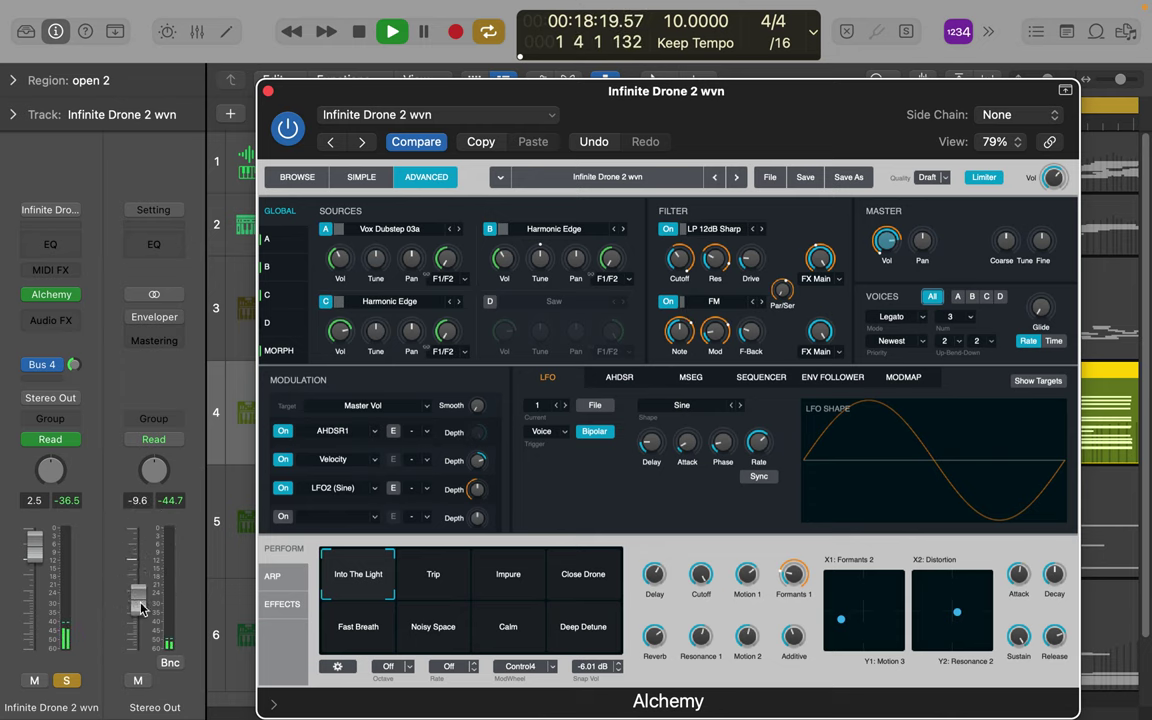
{"action": "left_click_drag", "start_coordinate": [36, 542], "coordinate": [35, 565]}
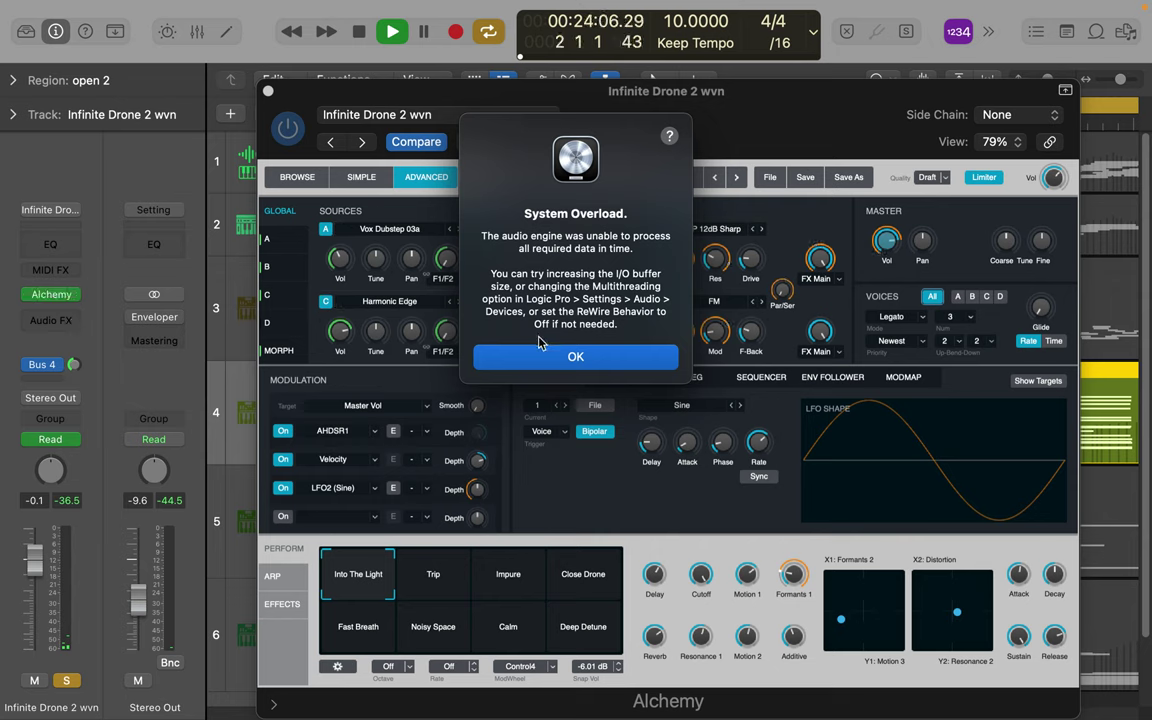
{"action": "left_click", "coordinate": [560, 352]}
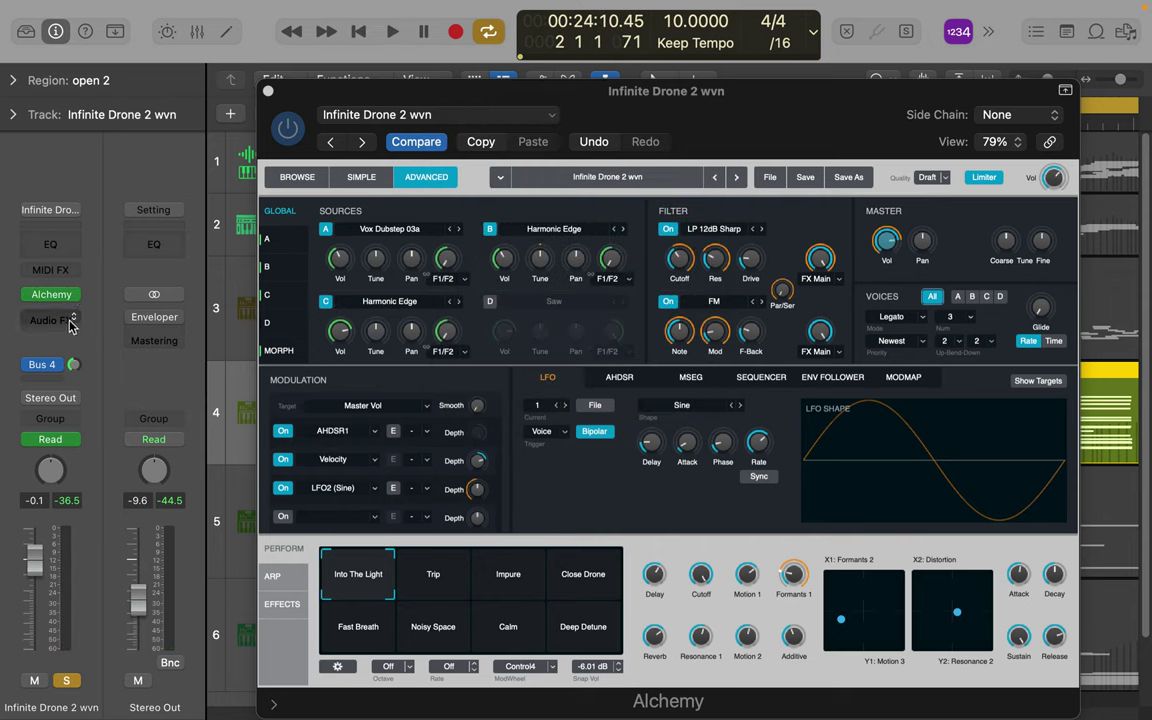
- Insert a stereo Ringshifter with the Moving Pad 2 preset on the Infinite Drone 2 wvn track, and close both plug-in windows
{"action": "left_click", "coordinate": [71, 320]}
{"action": "mouse_move", "coordinate": [71, 357]}
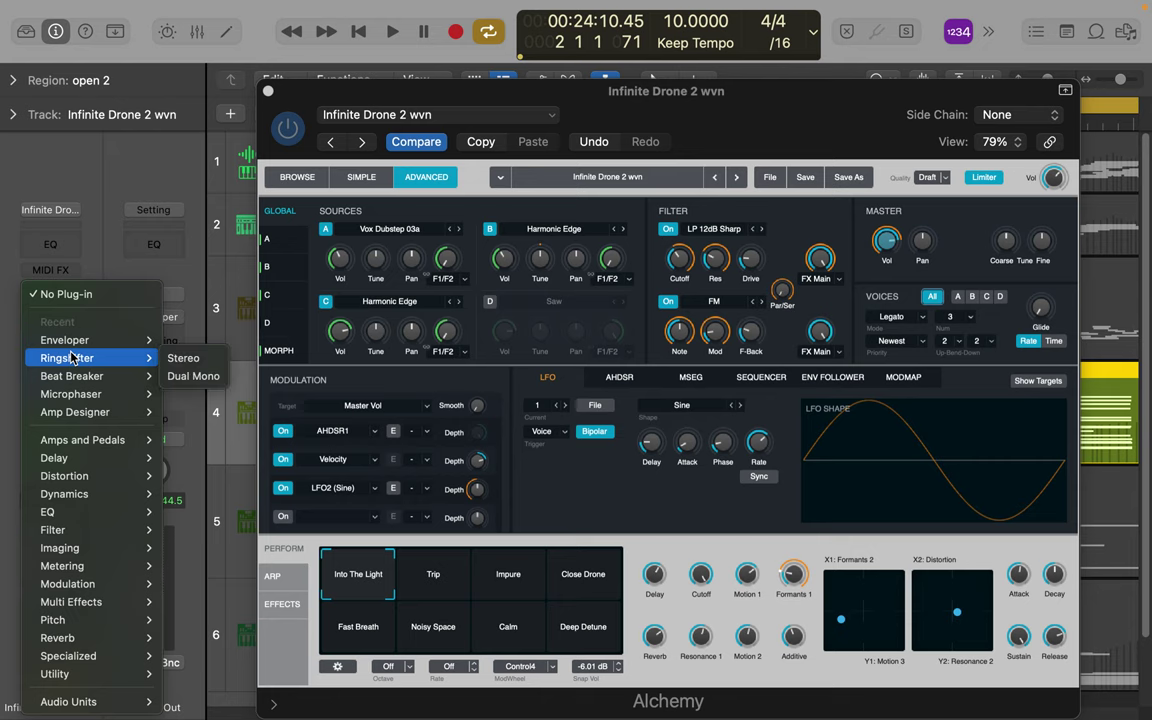
{"action": "left_click", "coordinate": [183, 357]}
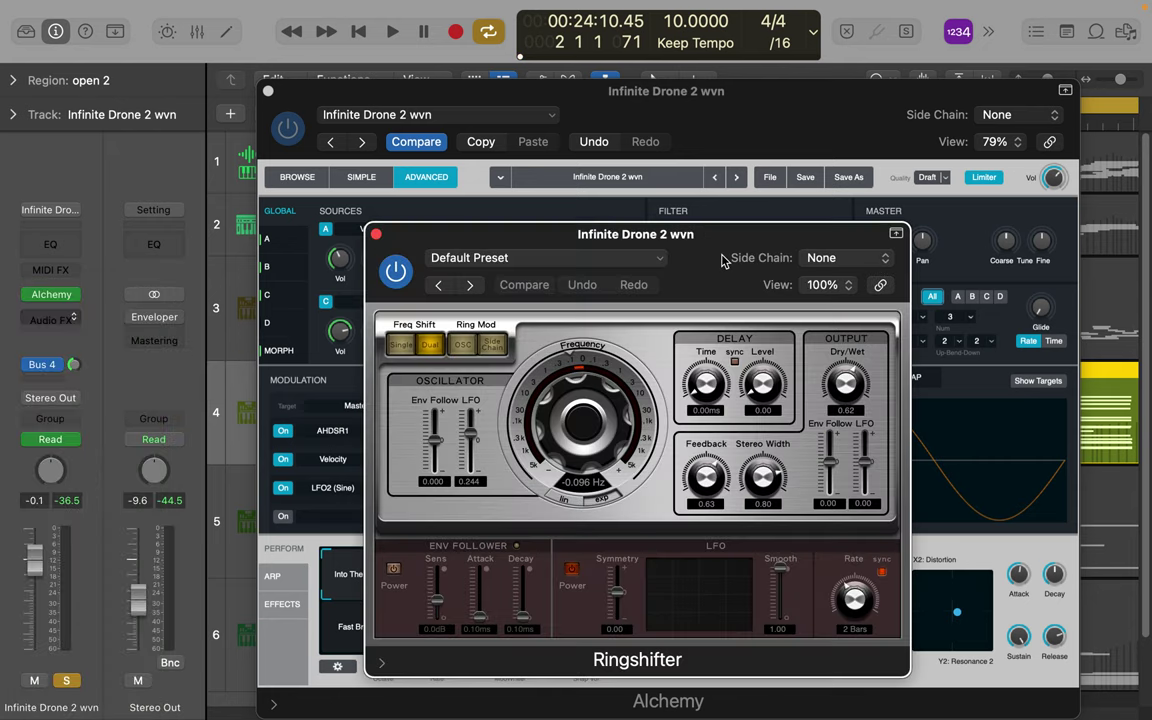
{"action": "left_click", "coordinate": [494, 260]}
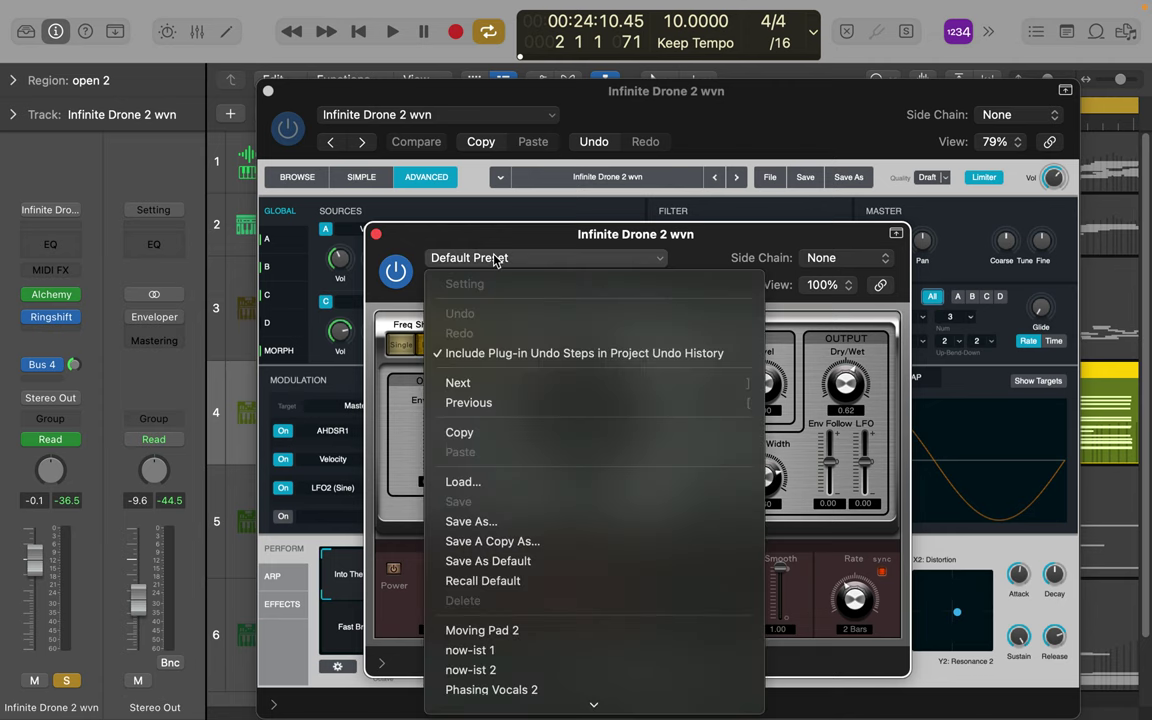
{"action": "left_click", "coordinate": [505, 634]}
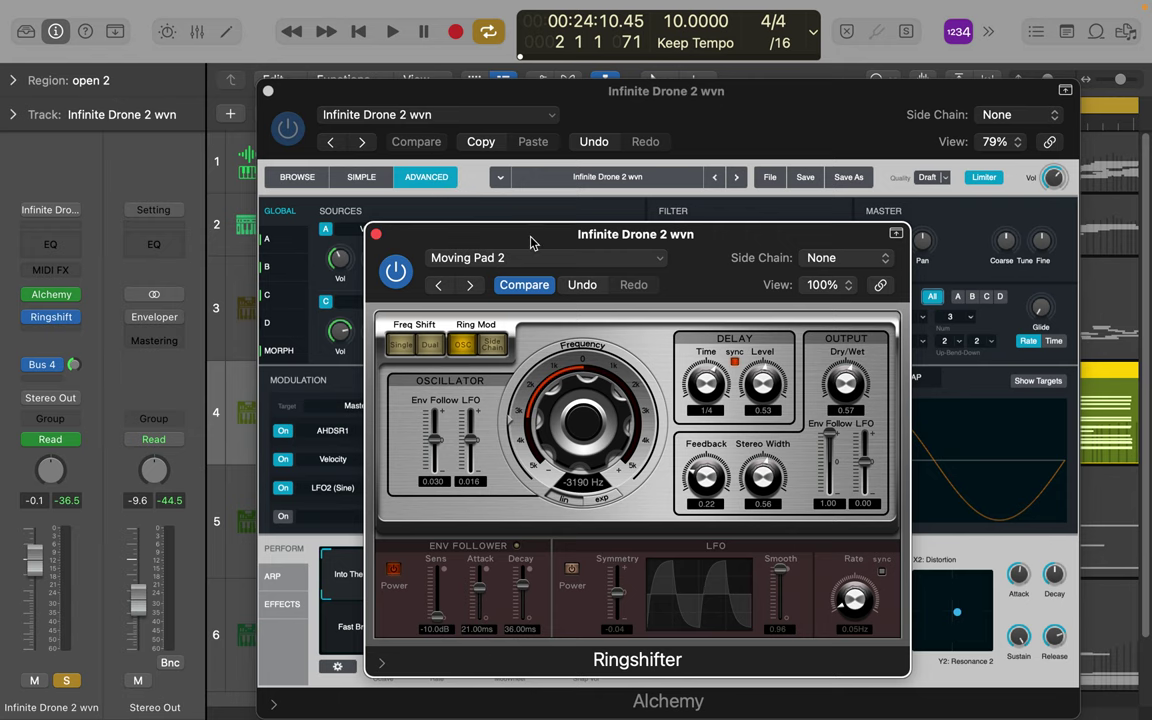
{"action": "left_click", "coordinate": [377, 236]}
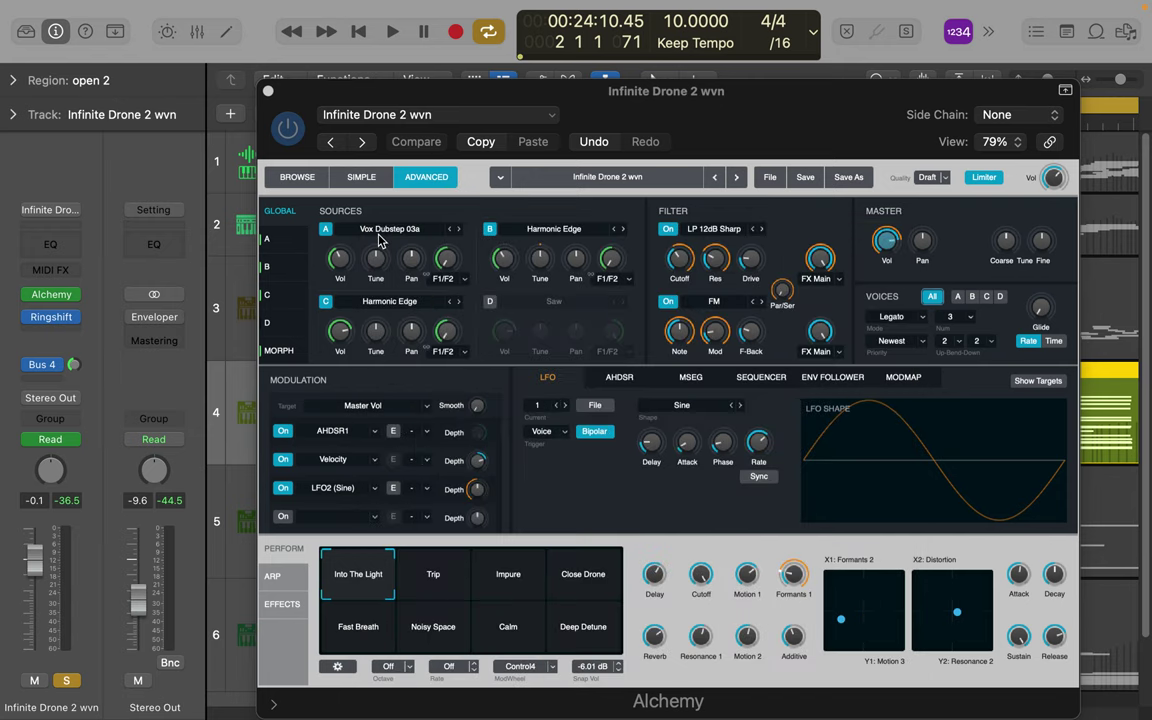
{"action": "left_click", "coordinate": [268, 91]}
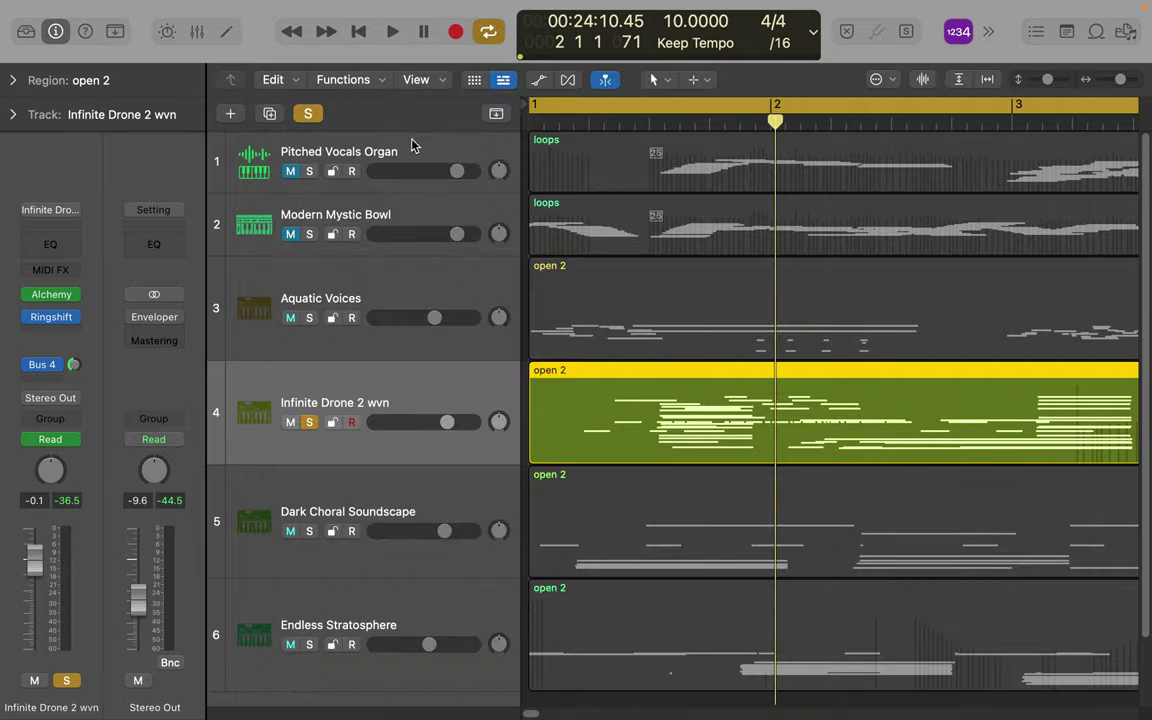
- Restart playback from the beginning and insert a stereo Amp Designer after Ringshifter on the Infinite Drone 2 wvn track
{"action": "left_click", "coordinate": [358, 32]}
{"action": "left_click", "coordinate": [388, 32]}
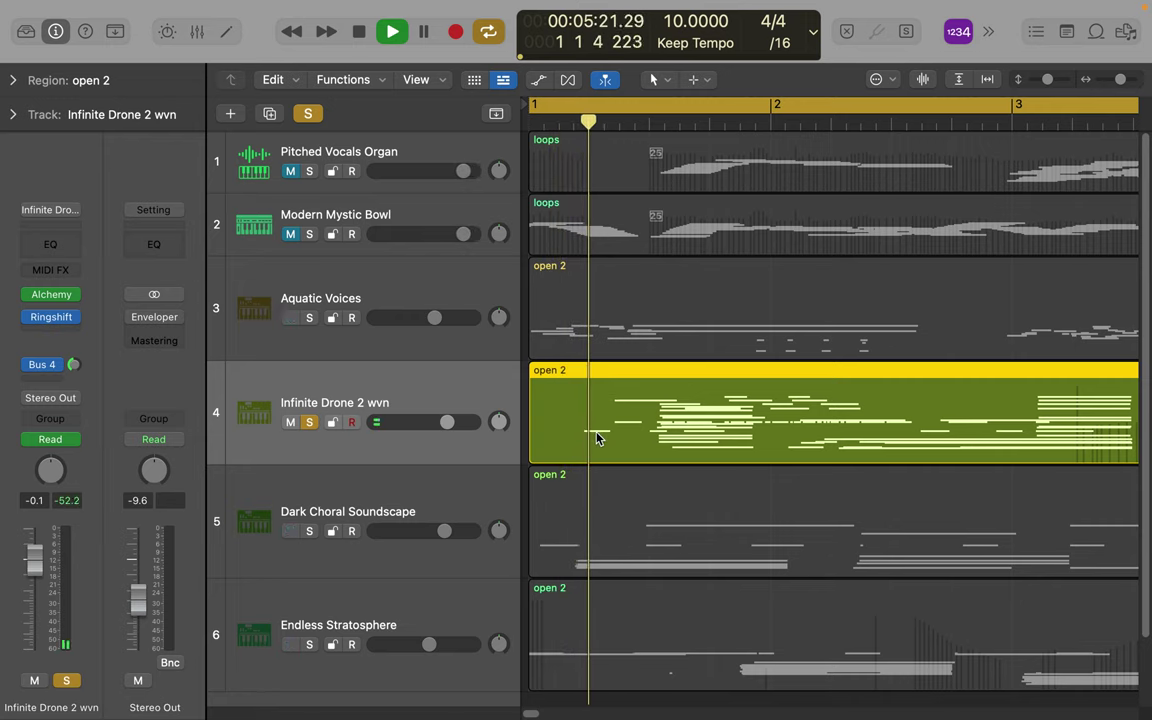
{"action": "left_click", "coordinate": [77, 333]}
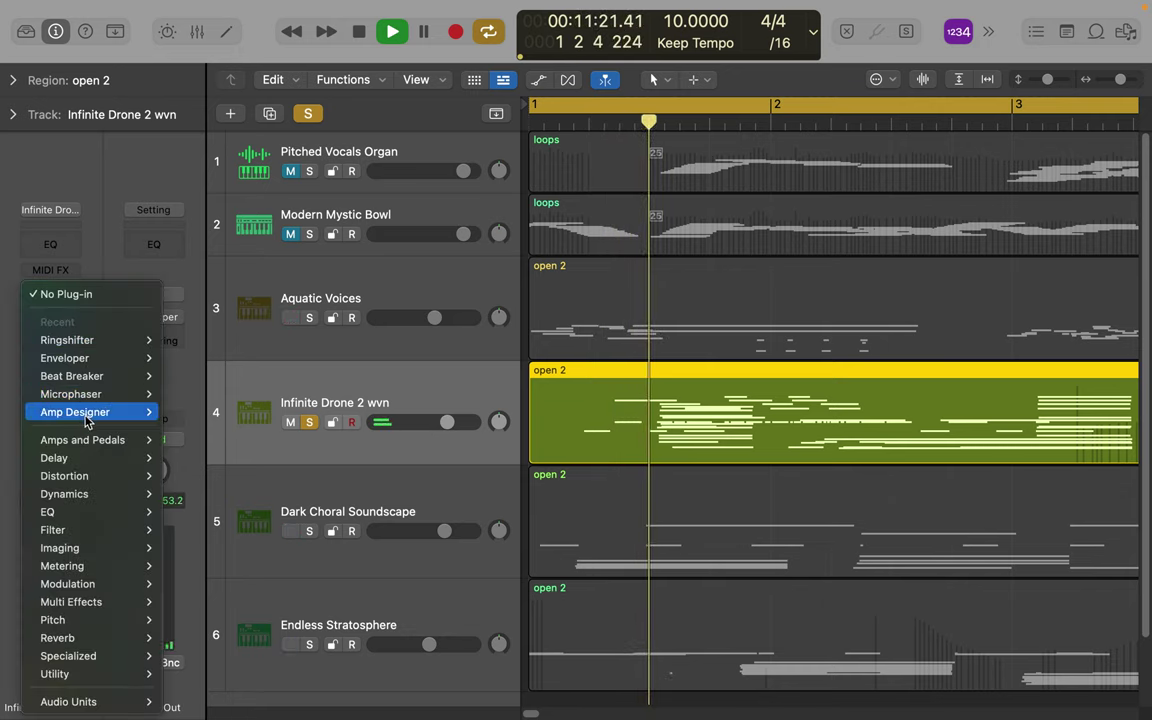
{"action": "mouse_move", "coordinate": [155, 415]}
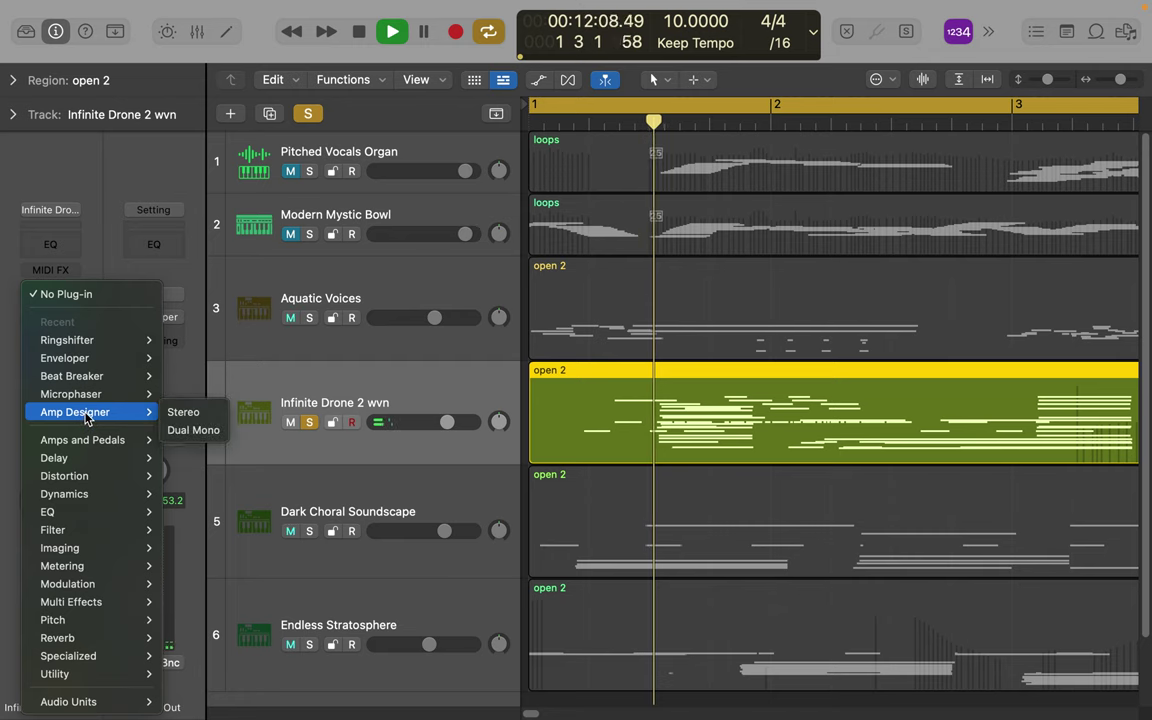
{"action": "left_click", "coordinate": [181, 412]}
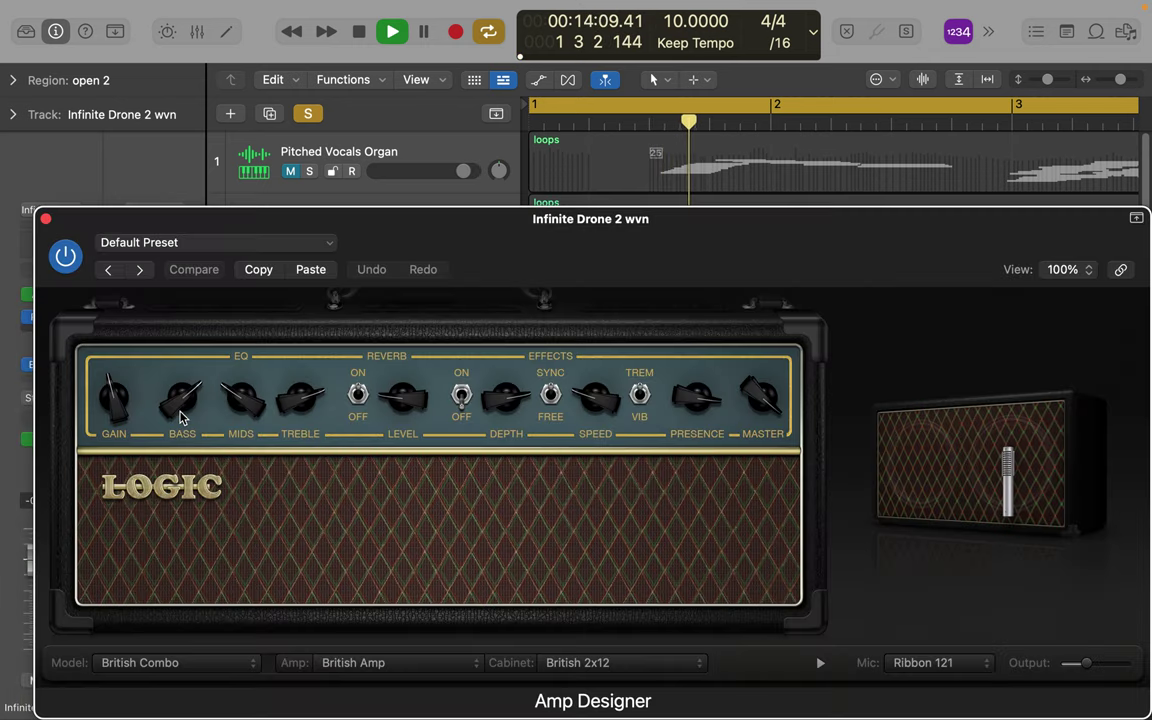
- Adjust Amp Designer's Gain, Mids, reverb Level and effects Speed during playback, dismissing the overload alert
{"action": "left_click_drag", "start_coordinate": [245, 410], "coordinate": [251, 386]}
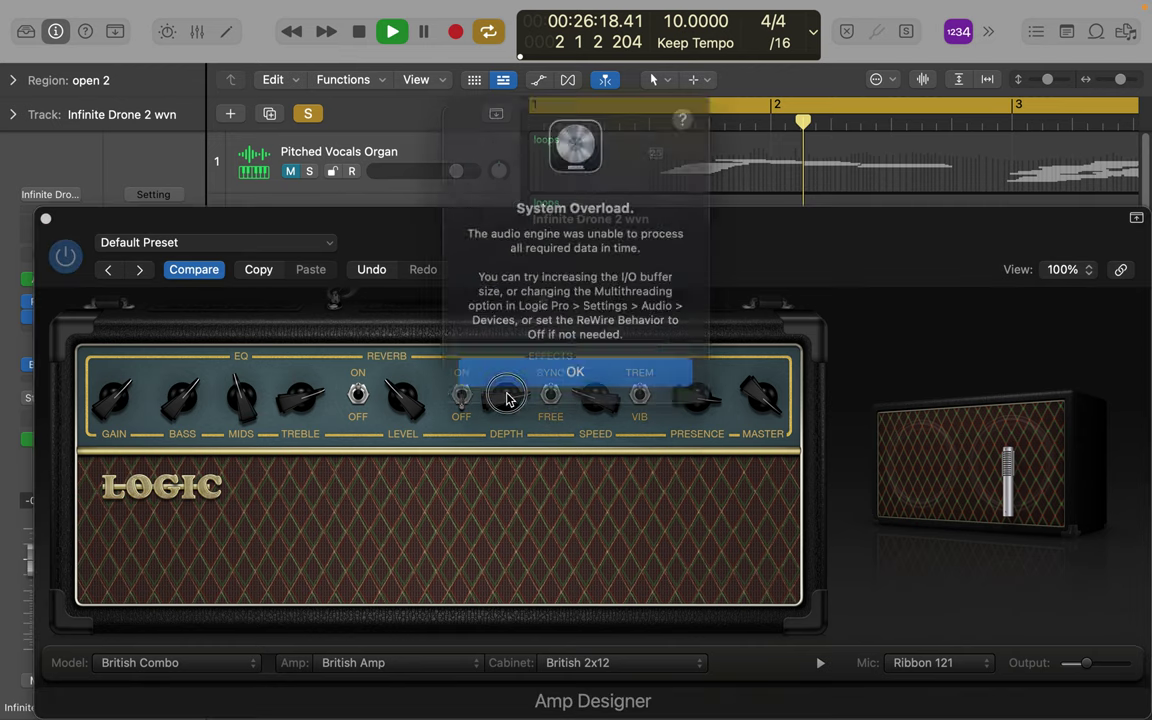
{"action": "left_click", "coordinate": [576, 356]}
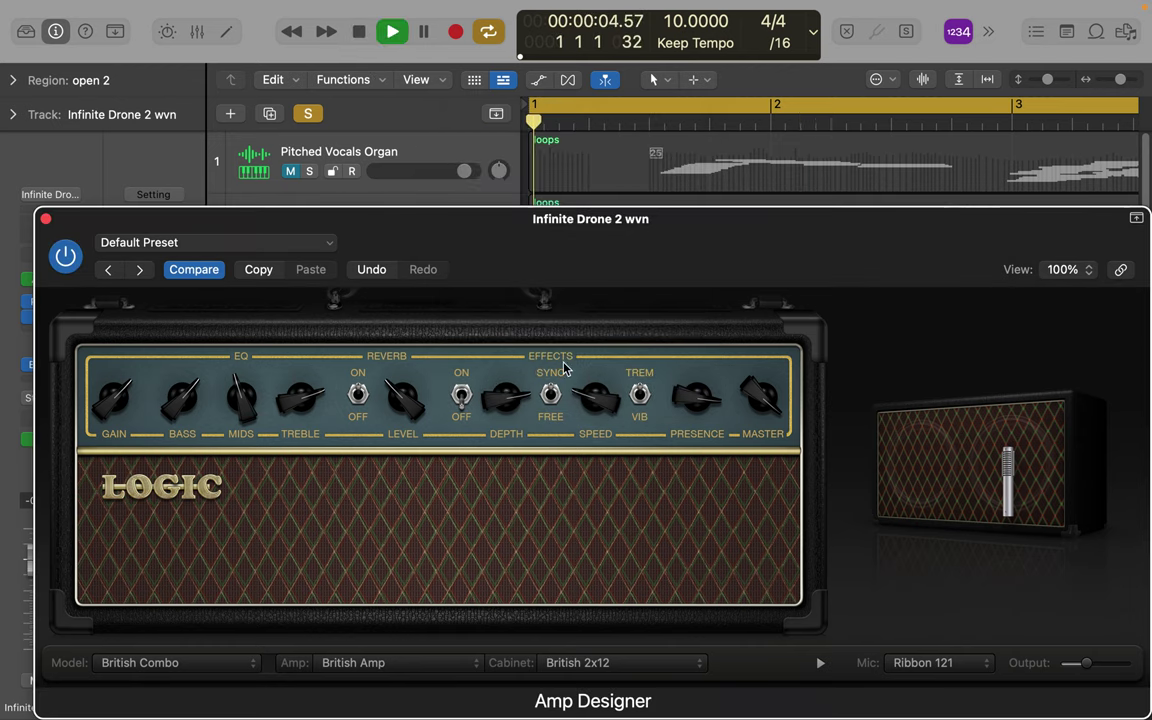
{"action": "left_click_drag", "start_coordinate": [595, 397], "coordinate": [615, 318]}
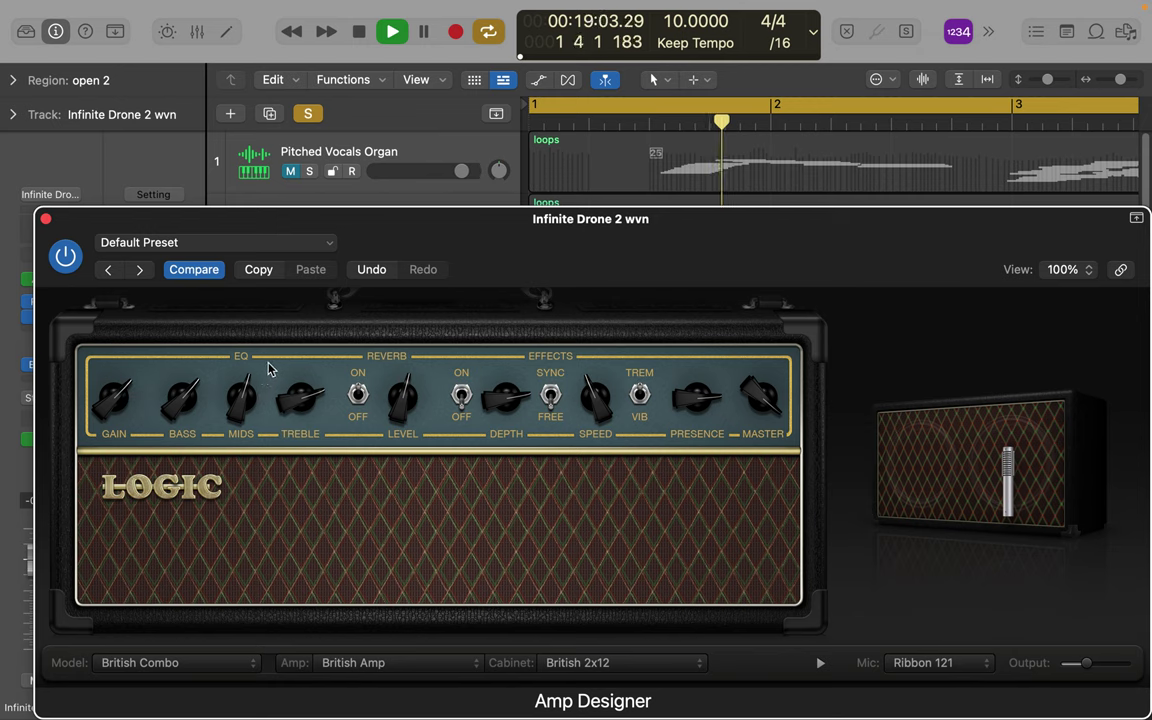
- Move the Ribbon 121 microphone sideways away from the cabinet speaker's centre in Amp Designer
{"action": "mouse_move", "coordinate": [859, 471]}
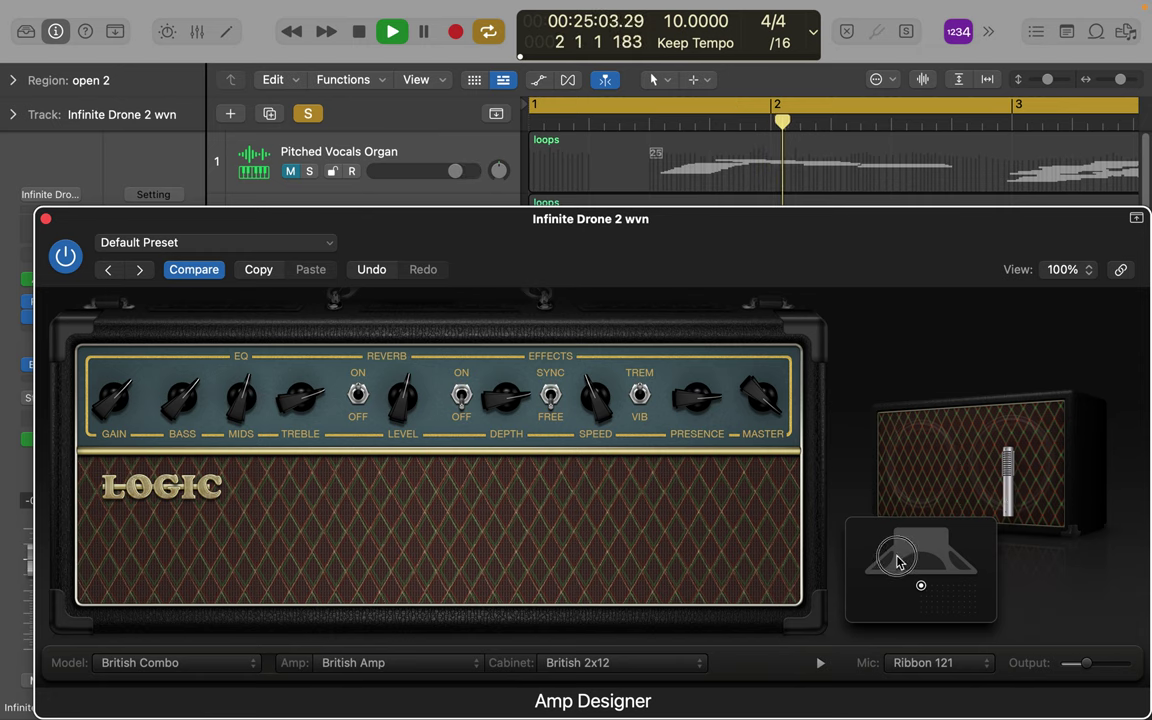
{"action": "left_click_drag", "start_coordinate": [897, 561], "coordinate": [932, 548]}
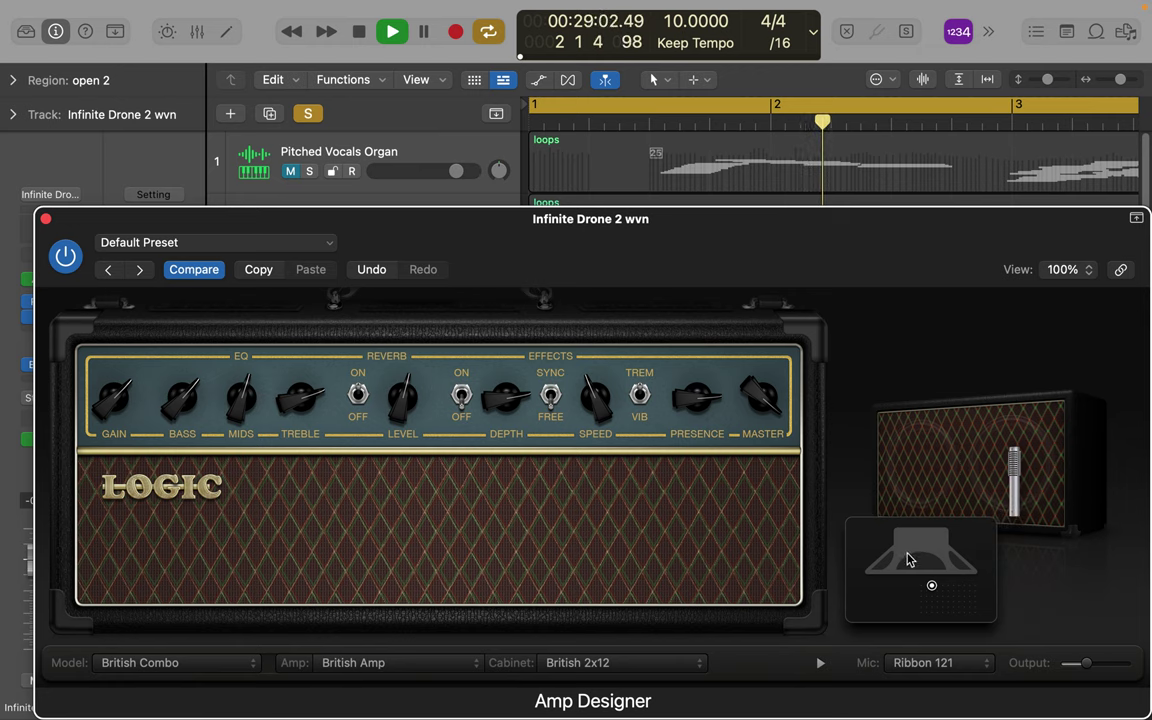
{"action": "left_click_drag", "start_coordinate": [931, 590], "coordinate": [954, 597]}
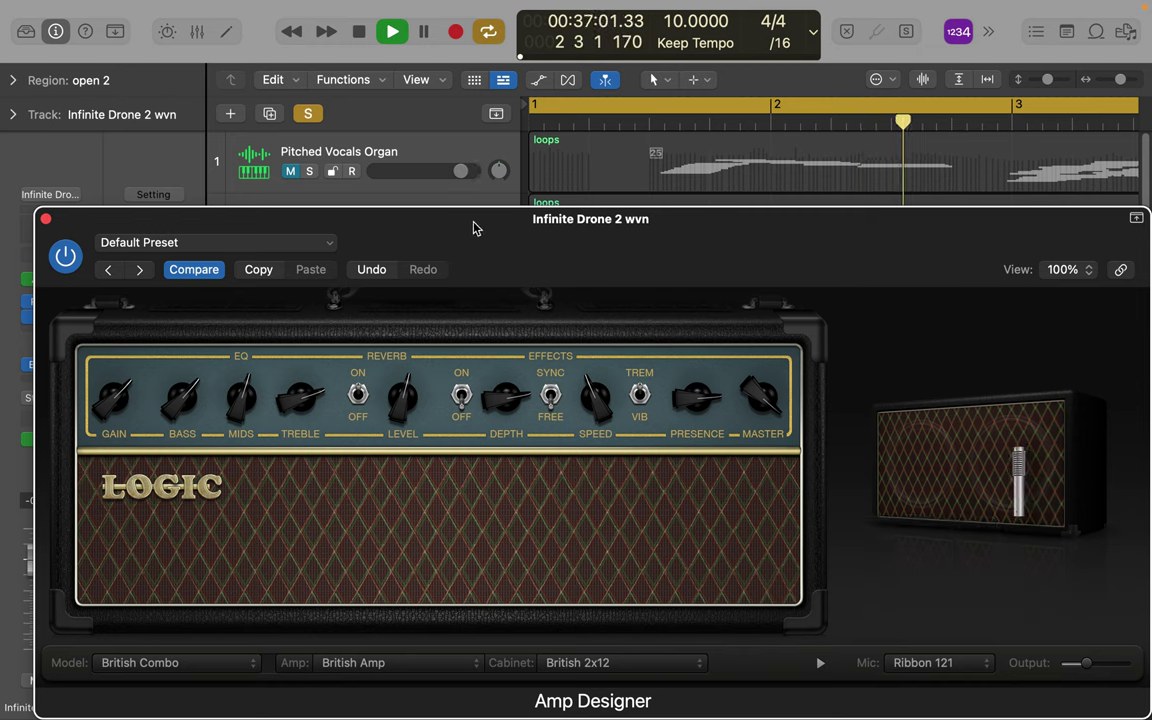
- Save the Amp Designer settings as a preset named wvn, then raise its Gain slightly and close the plug-in window
{"action": "left_click", "coordinate": [329, 246]}
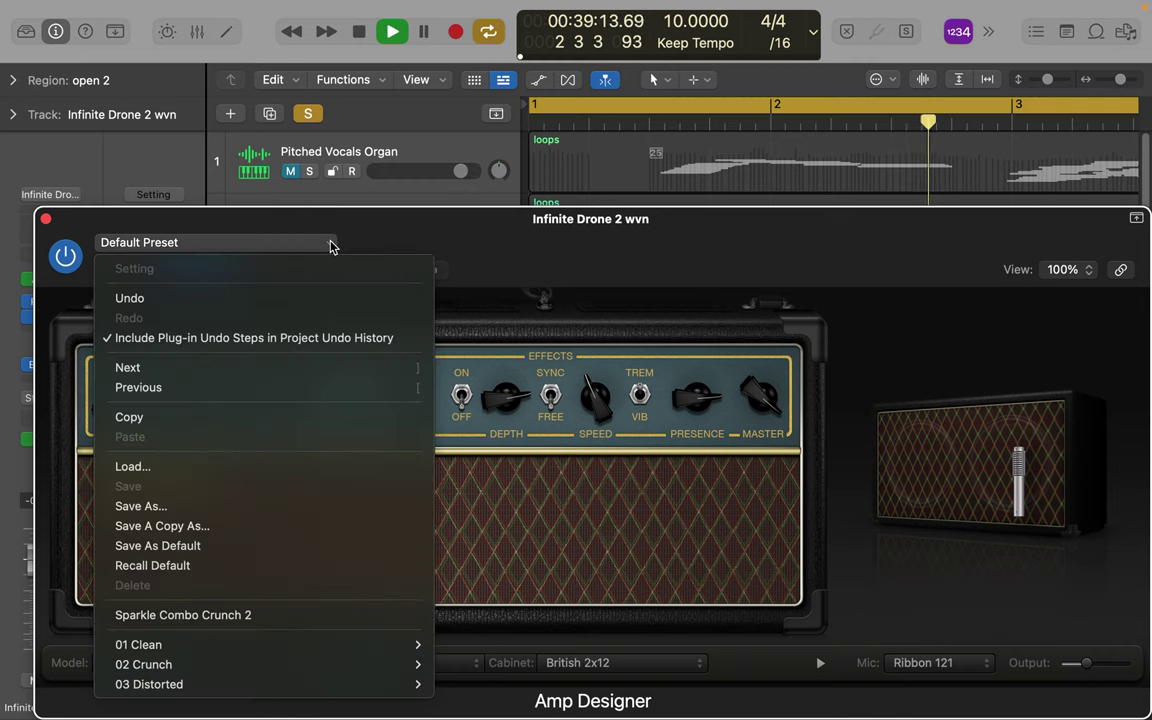
{"action": "left_click", "coordinate": [166, 506]}
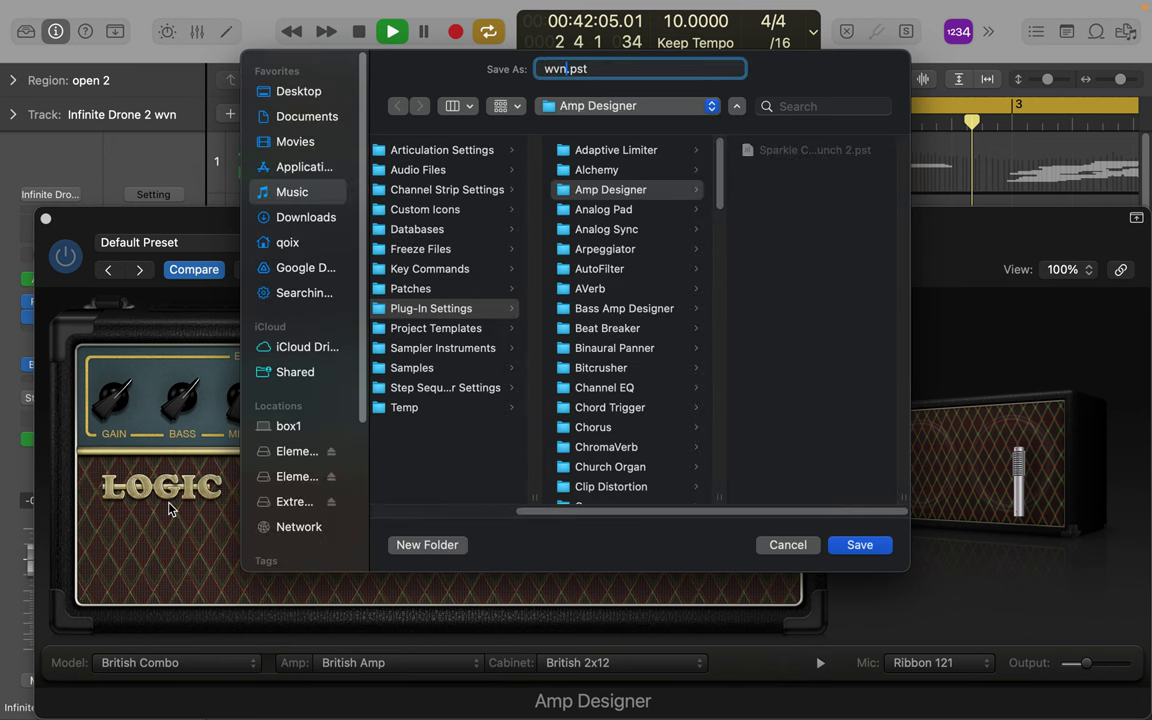
{"action": "key", "text": "Return"}
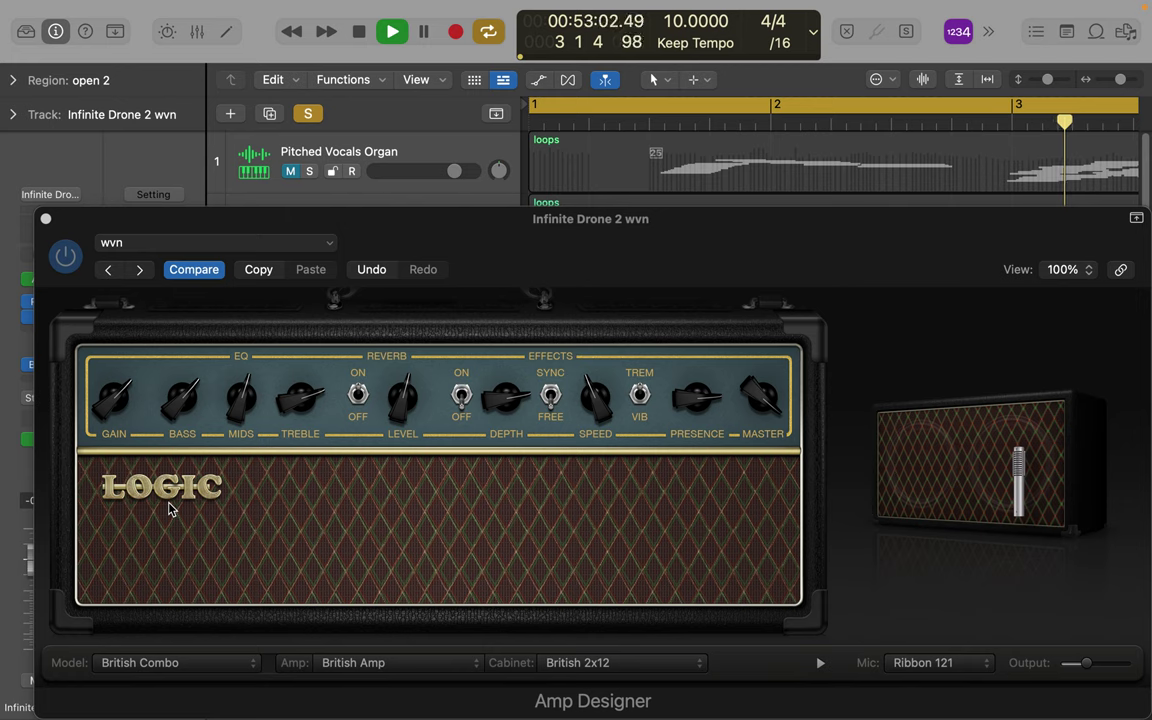
{"action": "left_click", "coordinate": [104, 400]}
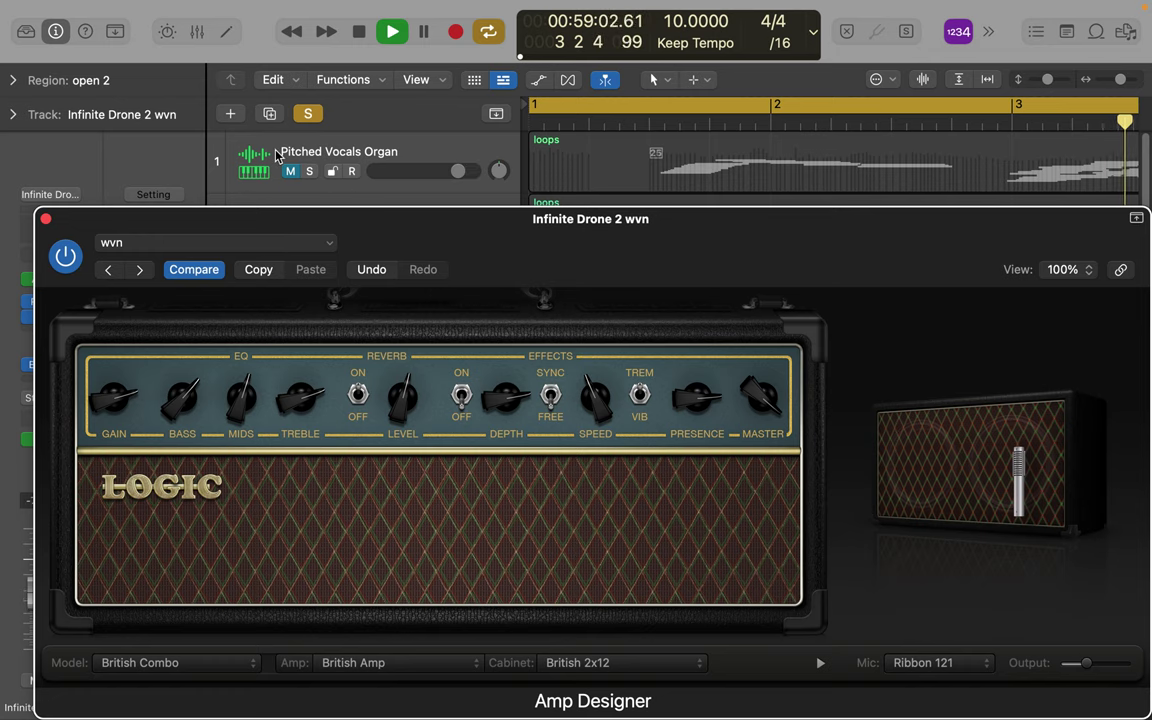
{"action": "left_click", "coordinate": [46, 220]}
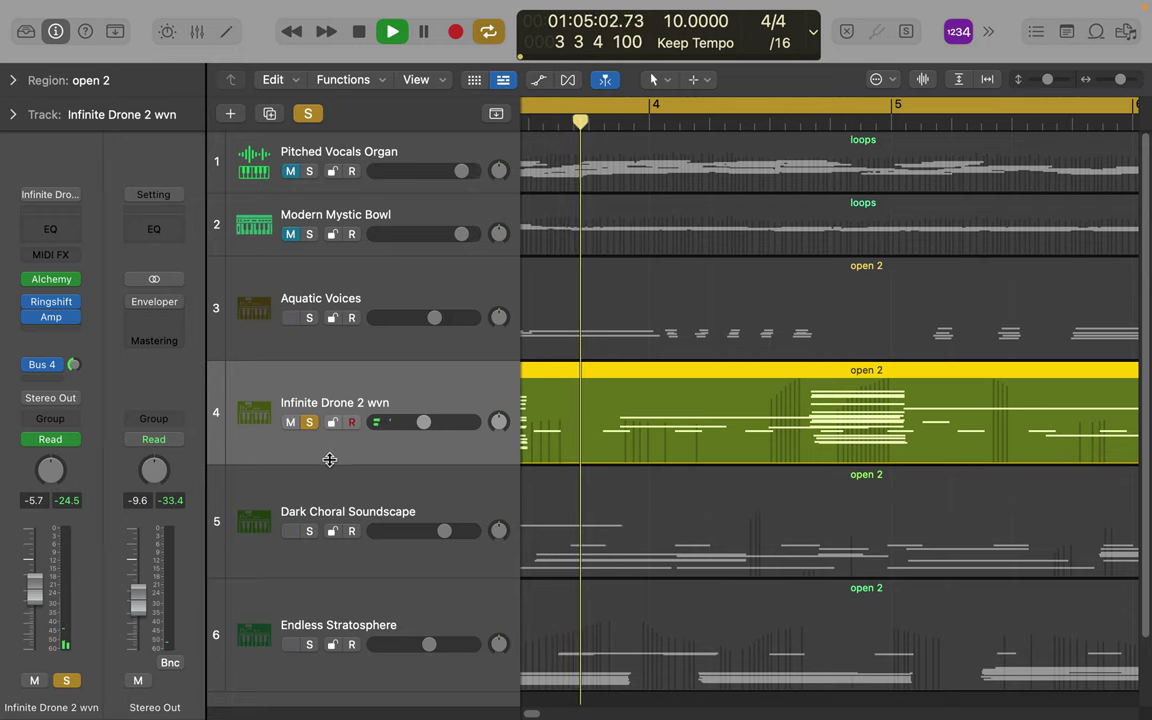
- Raise the Infinite Drone 2 wvn track volume to 1.9 dB during playback
{"action": "left_click", "coordinate": [428, 422]}
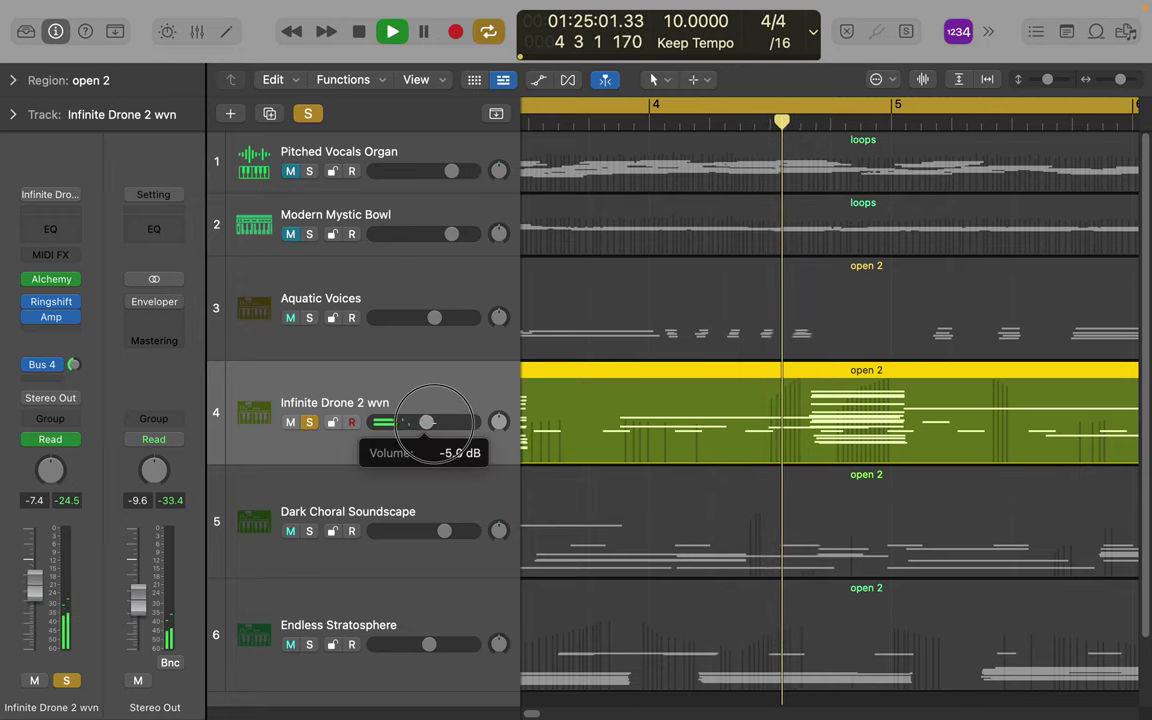
{"action": "left_click_drag", "start_coordinate": [427, 422], "coordinate": [478, 422]}
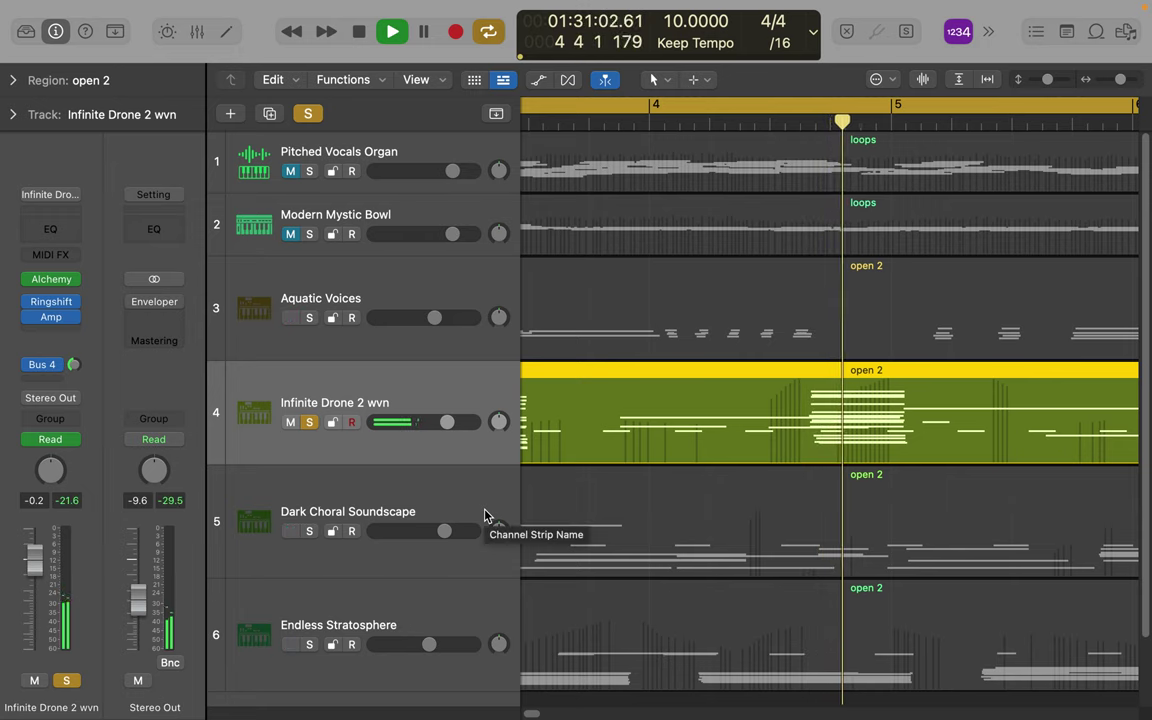
{"action": "left_click_drag", "start_coordinate": [447, 422], "coordinate": [466, 422]}
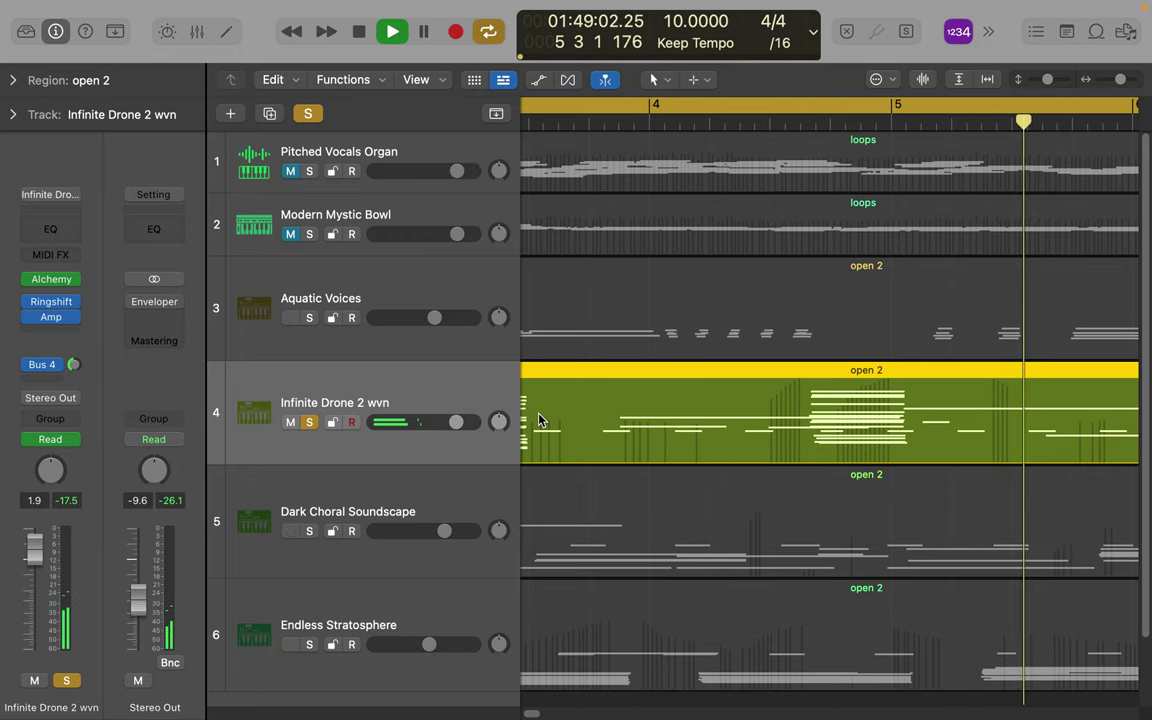
- Insert a stereo Expander after Amp Designer on the Infinite Drone 2 wvn track
{"action": "left_click", "coordinate": [49, 330]}
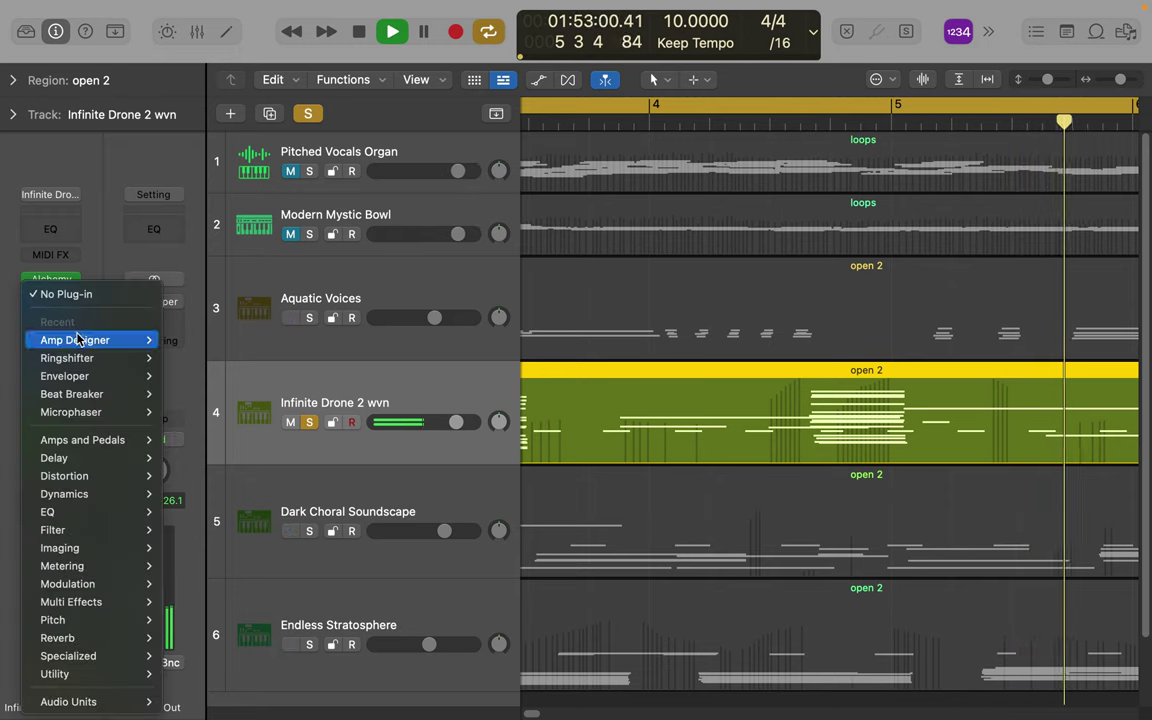
{"action": "mouse_move", "coordinate": [95, 495]}
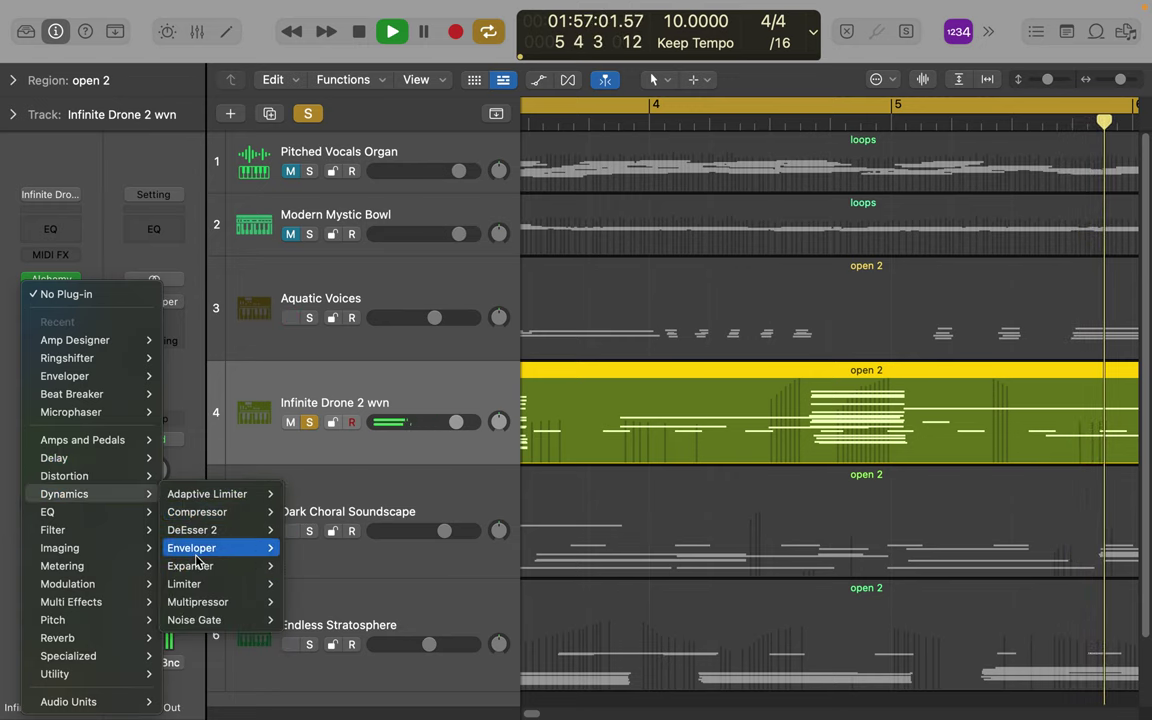
{"action": "mouse_move", "coordinate": [200, 566]}
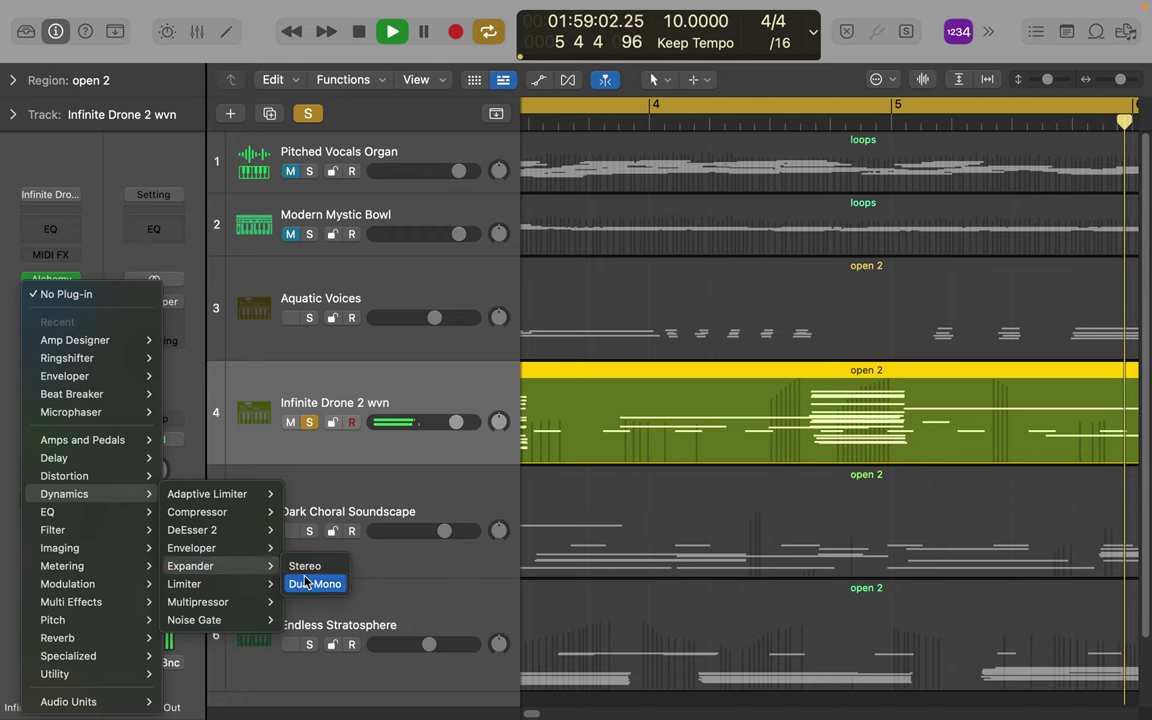
{"action": "left_click", "coordinate": [318, 568]}
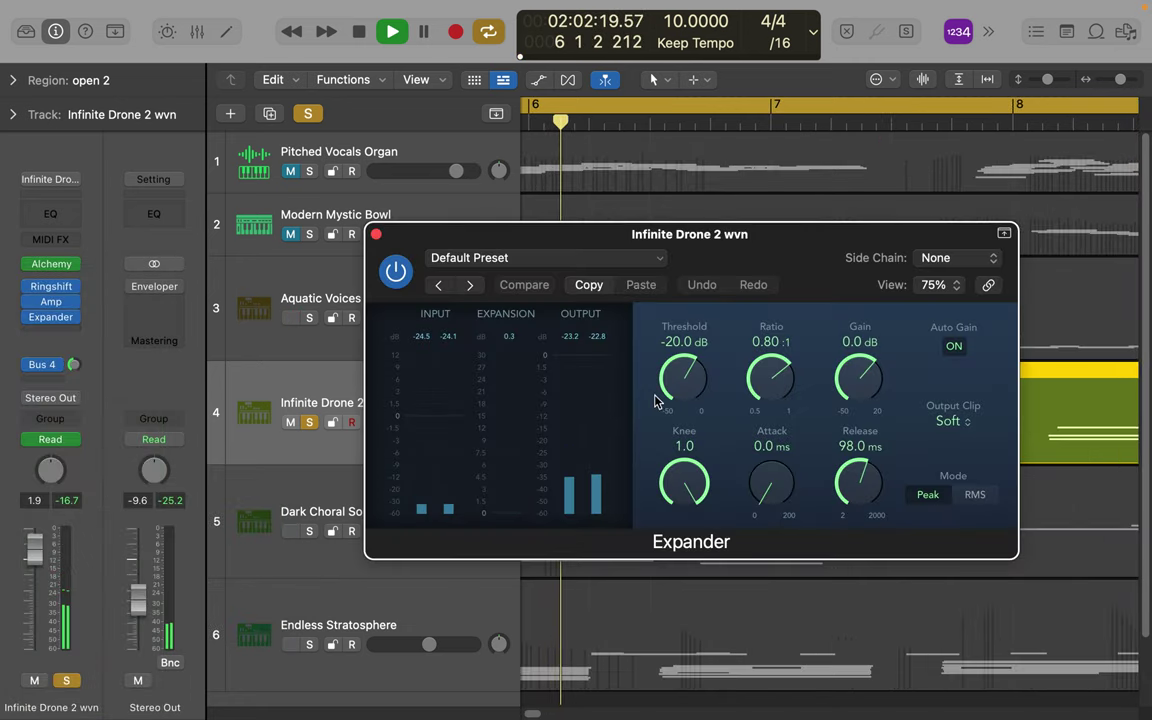
- Set the Expander's Threshold to -9.5 dB, Attack to 4.5 ms, Ratio to 0.85:1, Gain to +6.5 dB and Release to 150 ms
{"action": "left_click_drag", "start_coordinate": [684, 345], "coordinate": [682, 318]}
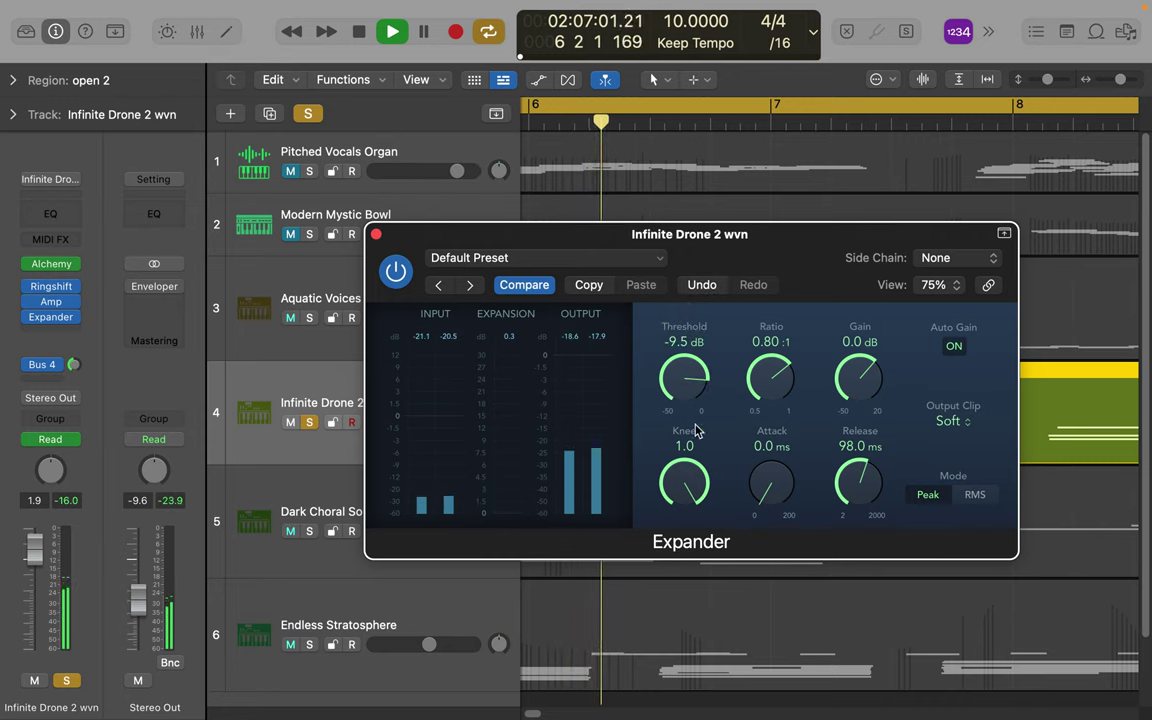
{"action": "mouse_move", "coordinate": [757, 466]}
{"action": "left_mouse_down"}
{"action": "mouse_move", "coordinate": [769, 477]}
{"action": "mouse_move", "coordinate": [778, 466]}
{"action": "left_mouse_up"}
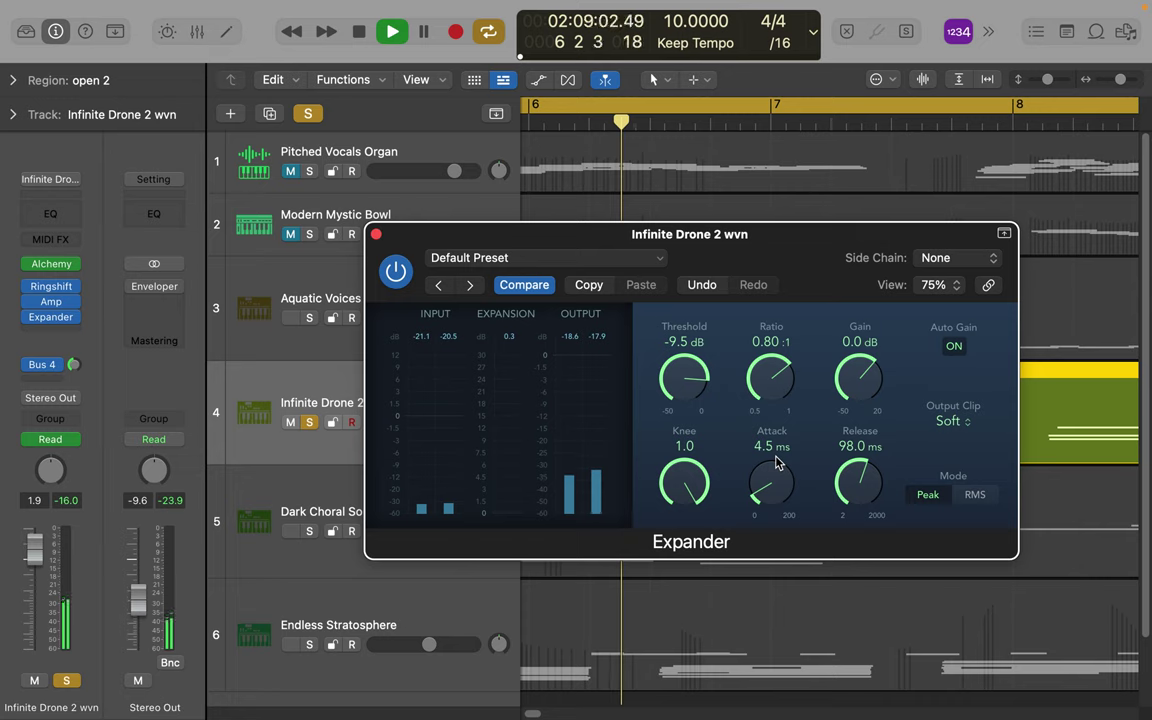
{"action": "left_click_drag", "start_coordinate": [776, 381], "coordinate": [777, 358]}
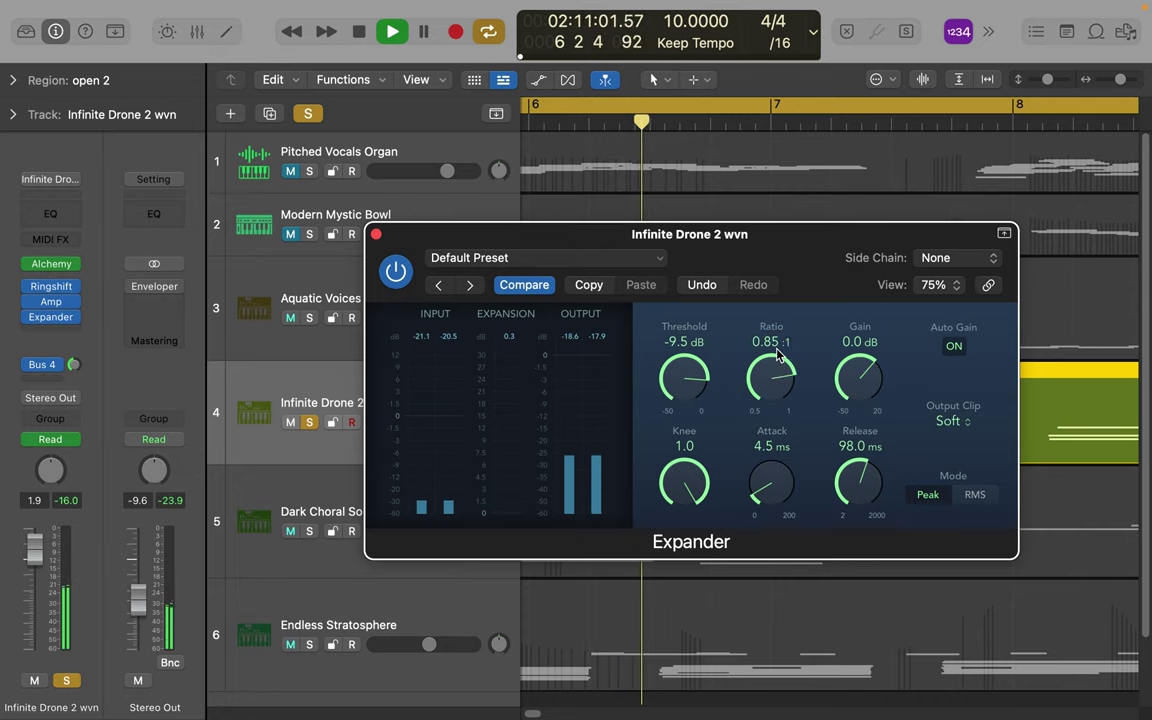
{"action": "left_click_drag", "start_coordinate": [850, 378], "coordinate": [846, 344]}
{"action": "left_click_drag", "start_coordinate": [867, 492], "coordinate": [850, 510]}
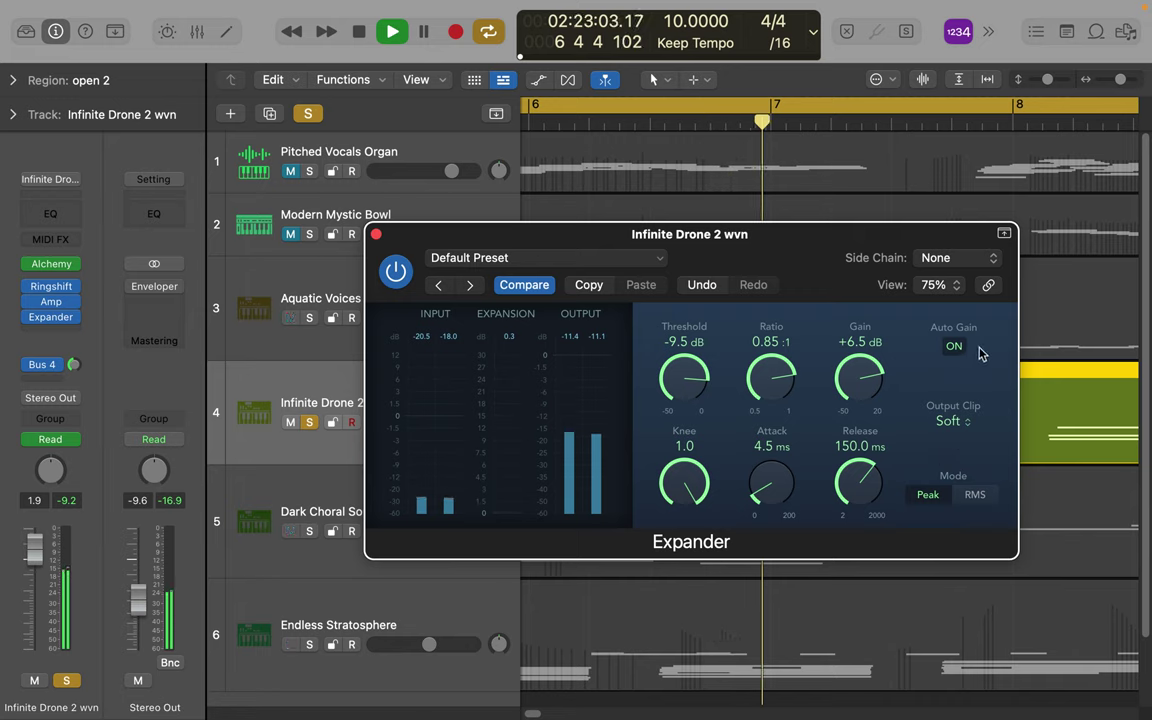
- Save the Expander settings as a preset named wvn and close the plug-in window
{"action": "left_click", "coordinate": [546, 262]}
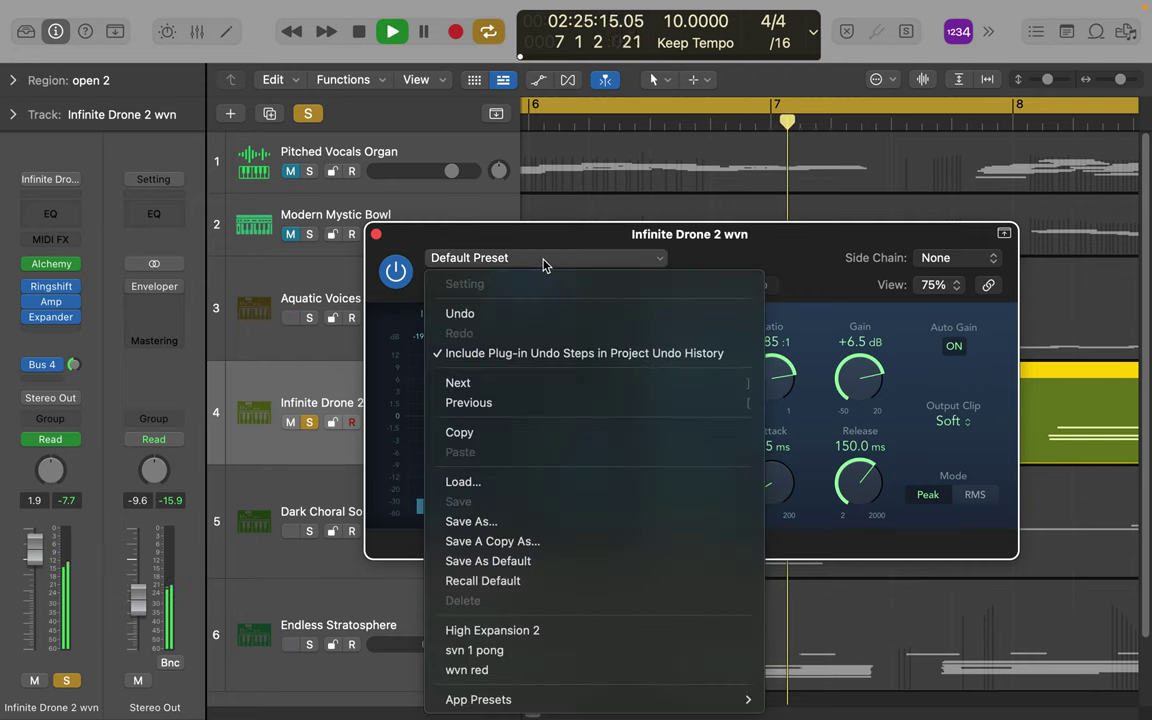
{"action": "left_click", "coordinate": [483, 521]}
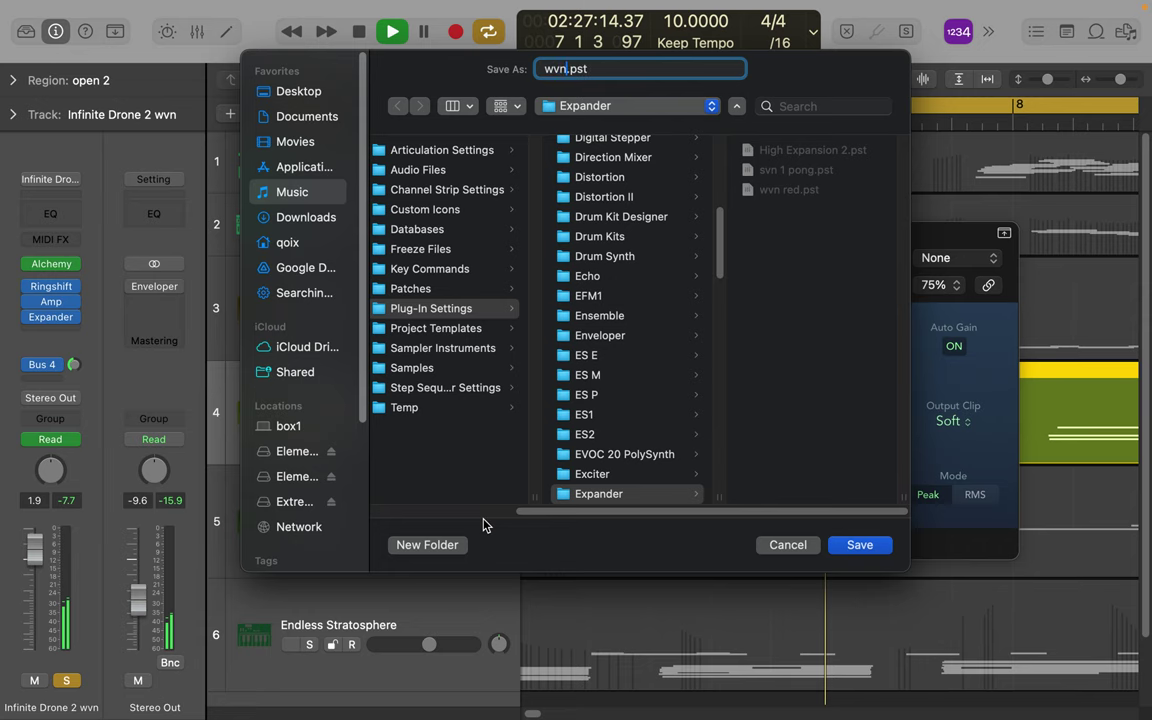
{"action": "key", "text": "Return"}
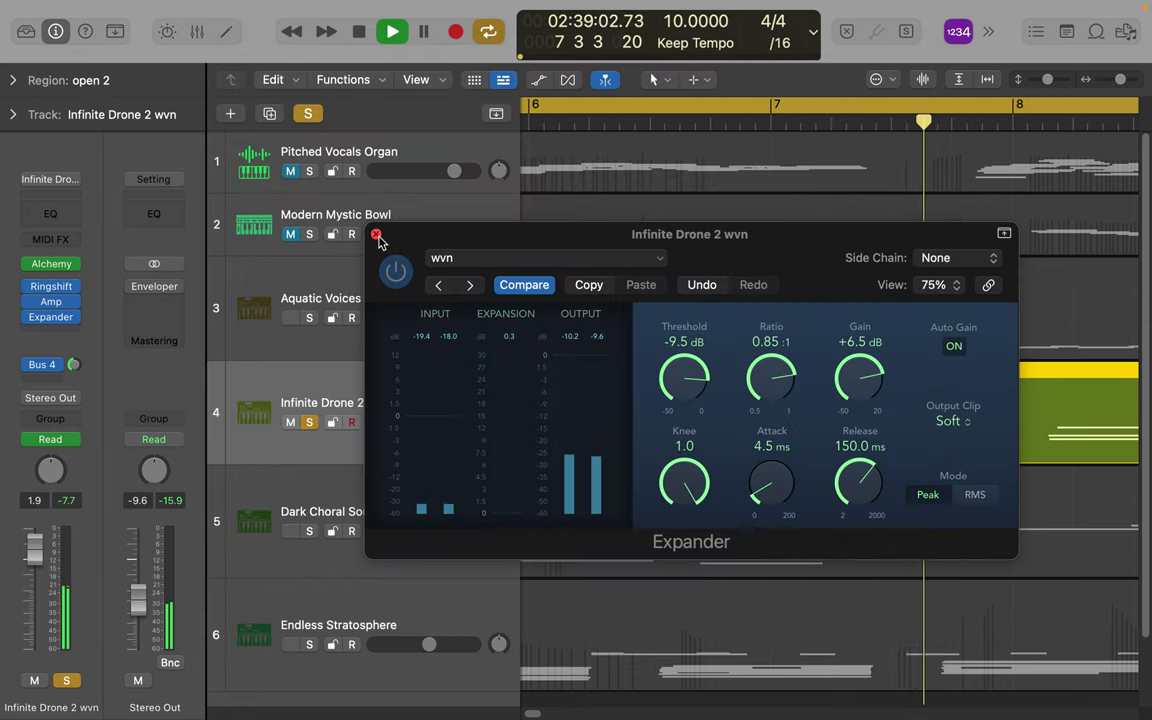
{"action": "left_click", "coordinate": [377, 236]}
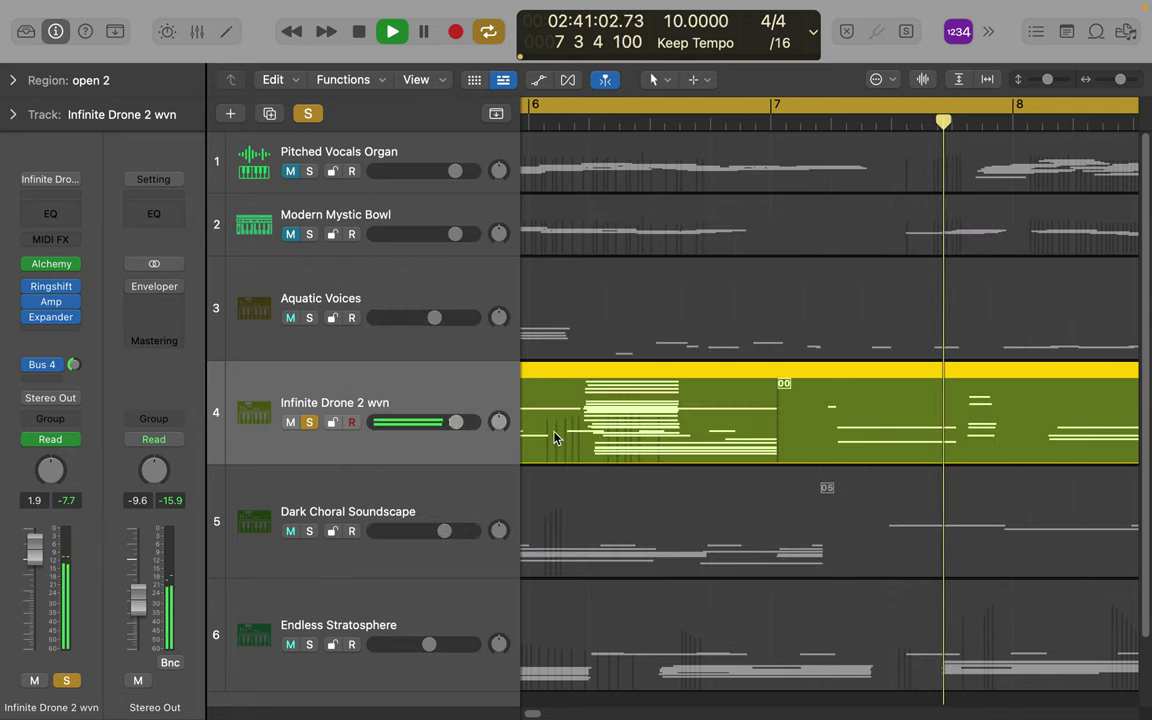
- Lower the Infinite Drone 2 wvn track volume to -0.4 dB and clear the solo so the other unmuted tracks play
{"action": "left_click_drag", "start_coordinate": [456, 422], "coordinate": [432, 428]}
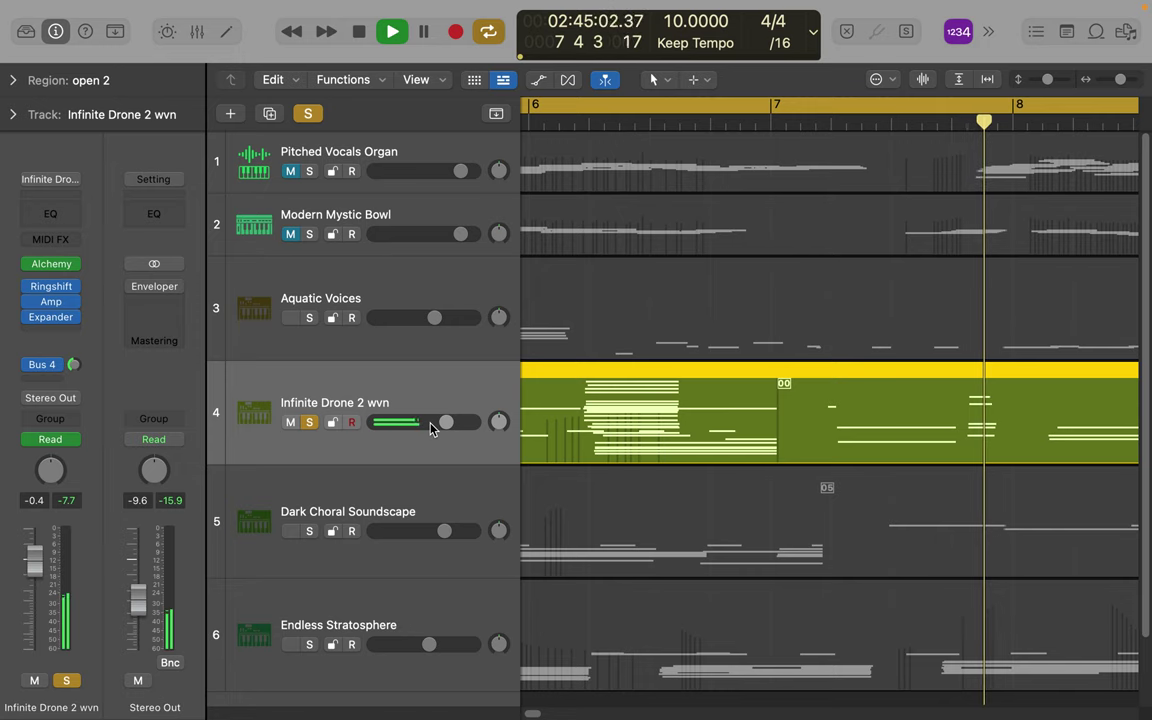
{"action": "left_click", "coordinate": [308, 115]}
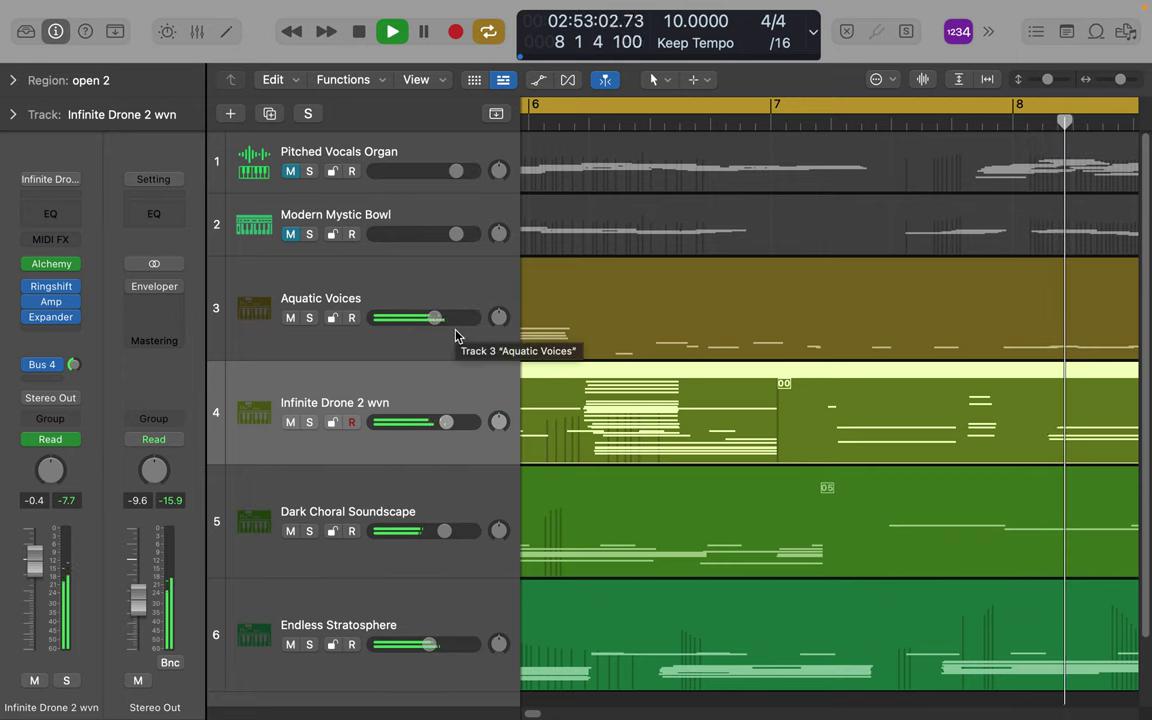
{"action": "scroll", "coordinate": [351, 518], "scroll_direction": "right", "scroll_amount": 4}
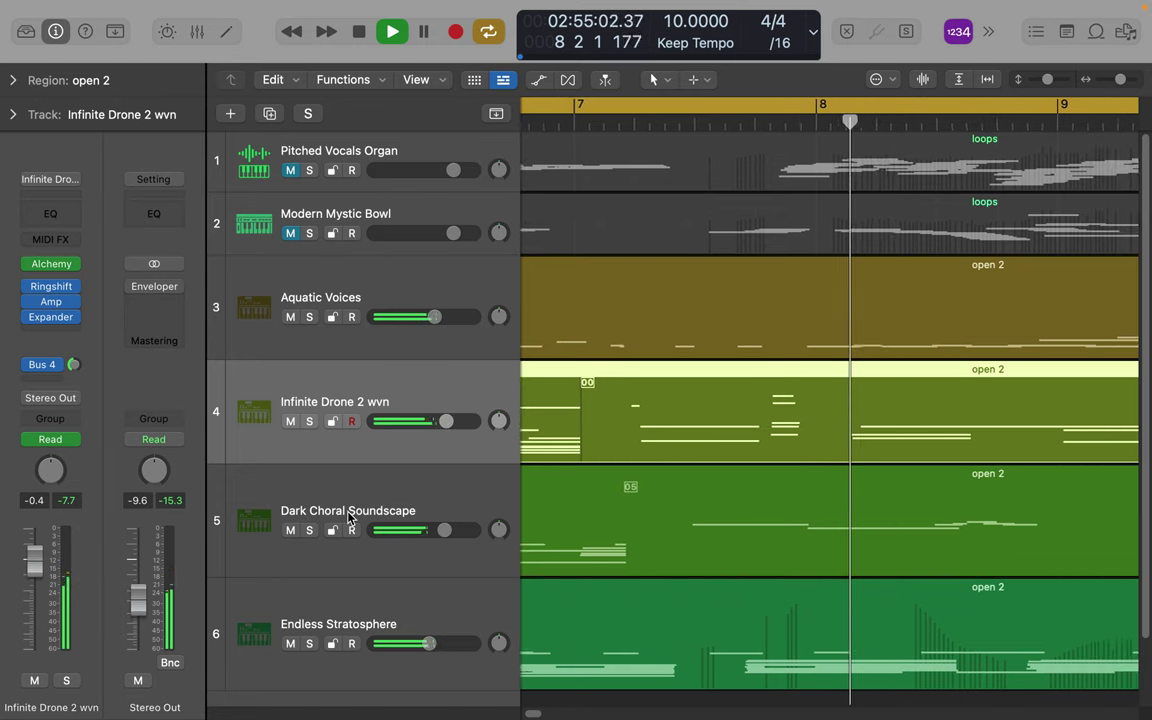
{"action": "scroll", "coordinate": [349, 518], "scroll_direction": "right", "scroll_amount": 2}
{"action": "scroll", "coordinate": [640, 466], "scroll_direction": "right", "scroll_amount": 2}
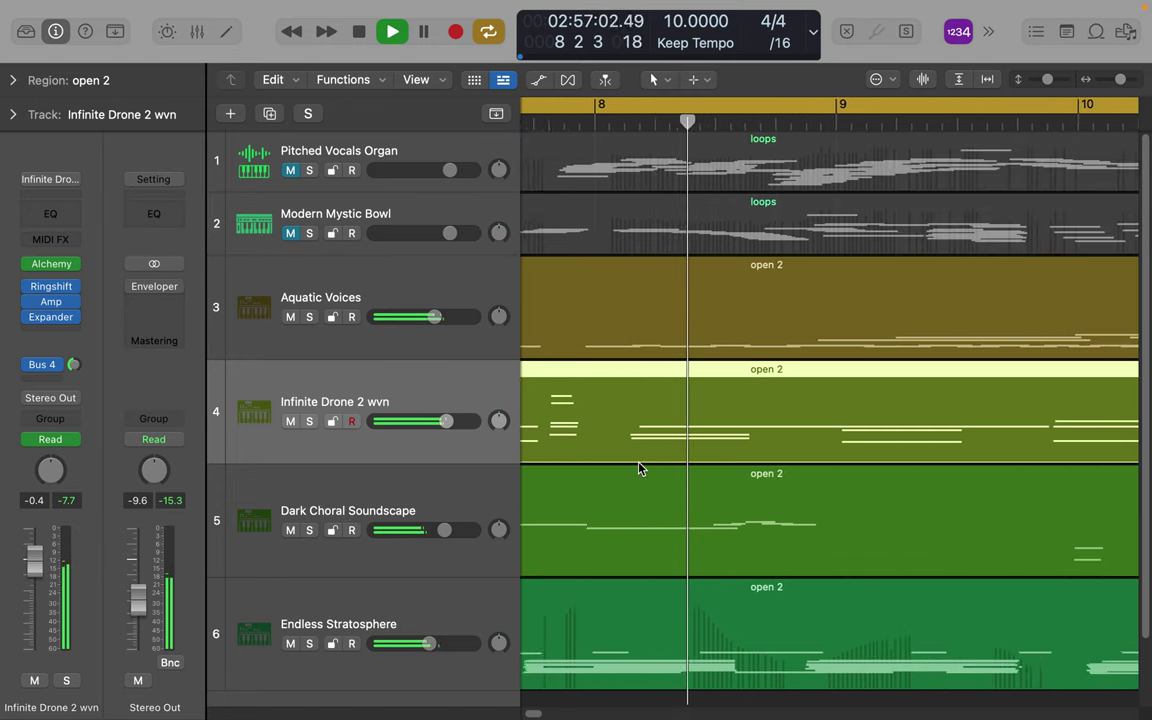
{"action": "scroll", "coordinate": [640, 468], "scroll_direction": "right", "scroll_amount": 1}
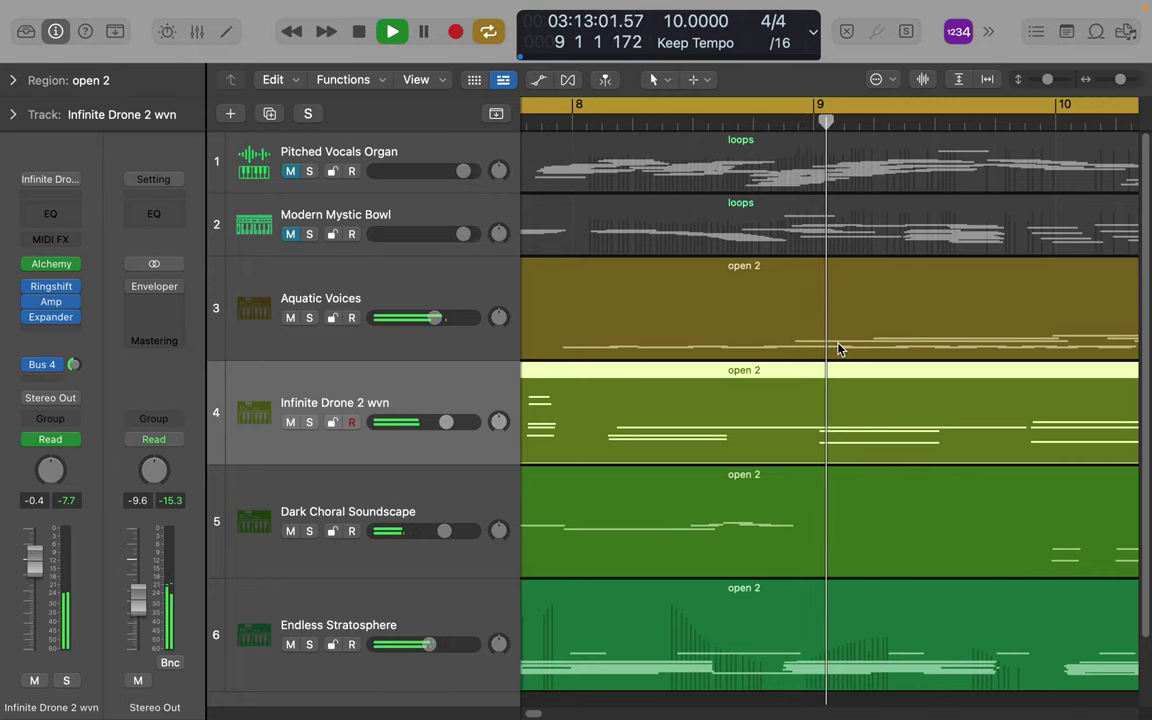
{"action": "scroll", "coordinate": [856, 483], "scroll_direction": "down", "scroll_amount": 3}
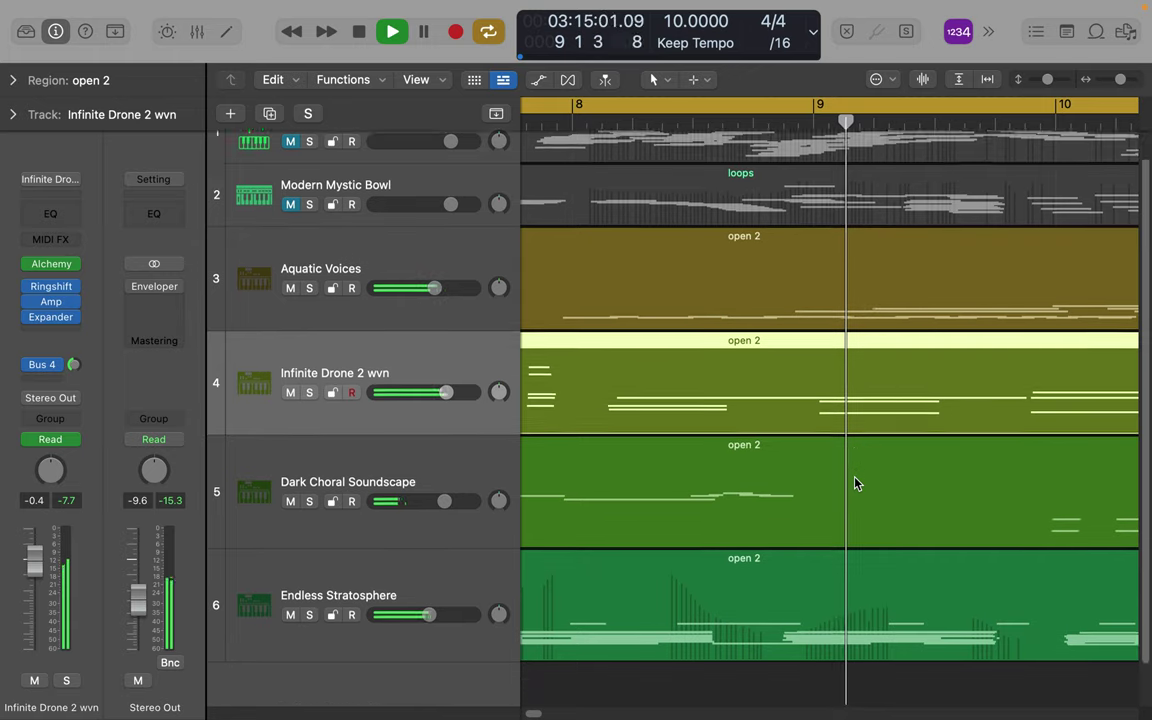
{"action": "scroll", "coordinate": [856, 483], "scroll_direction": "up", "scroll_amount": 3}
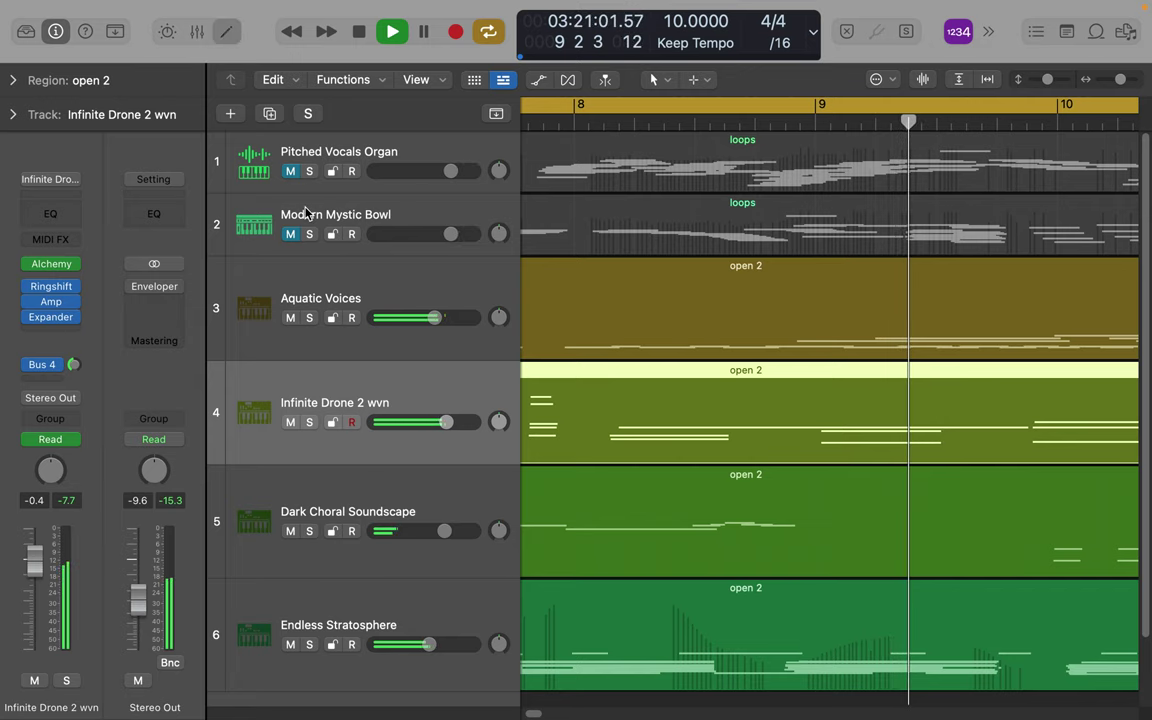
- Open the Score editor with the staves of all tracks, look through them, and make the score follow the playhead
{"action": "key", "text": "n"}
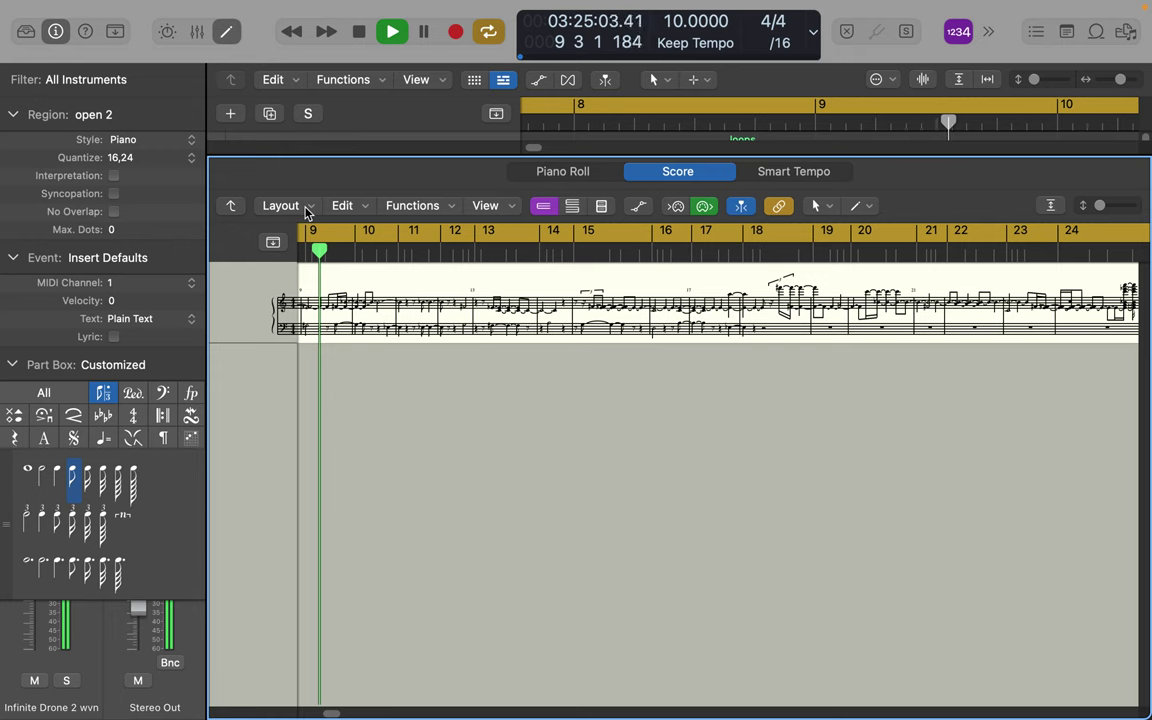
{"action": "left_click", "coordinate": [232, 206]}
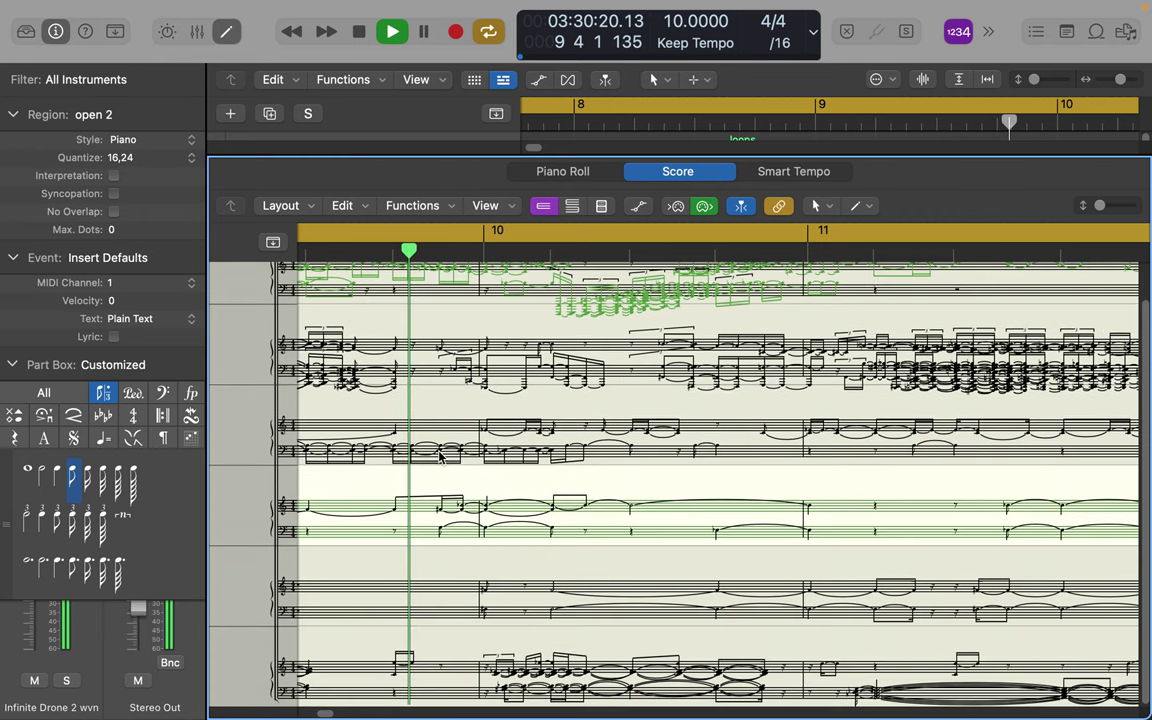
{"action": "scroll", "coordinate": [440, 457], "scroll_direction": "down", "scroll_amount": 3}
{"action": "scroll", "coordinate": [440, 457], "scroll_direction": "up", "scroll_amount": 5}
{"action": "scroll", "coordinate": [440, 457], "scroll_direction": "down", "scroll_amount": 5}
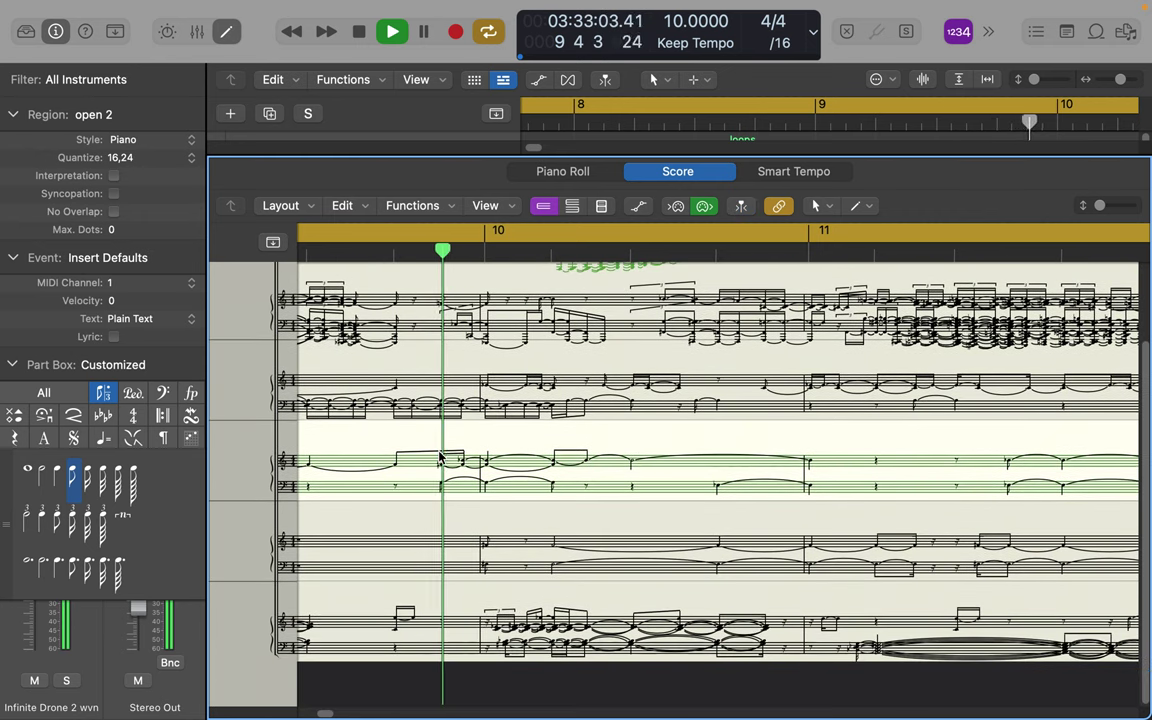
{"action": "scroll", "coordinate": [440, 457], "scroll_direction": "up", "scroll_amount": 2}
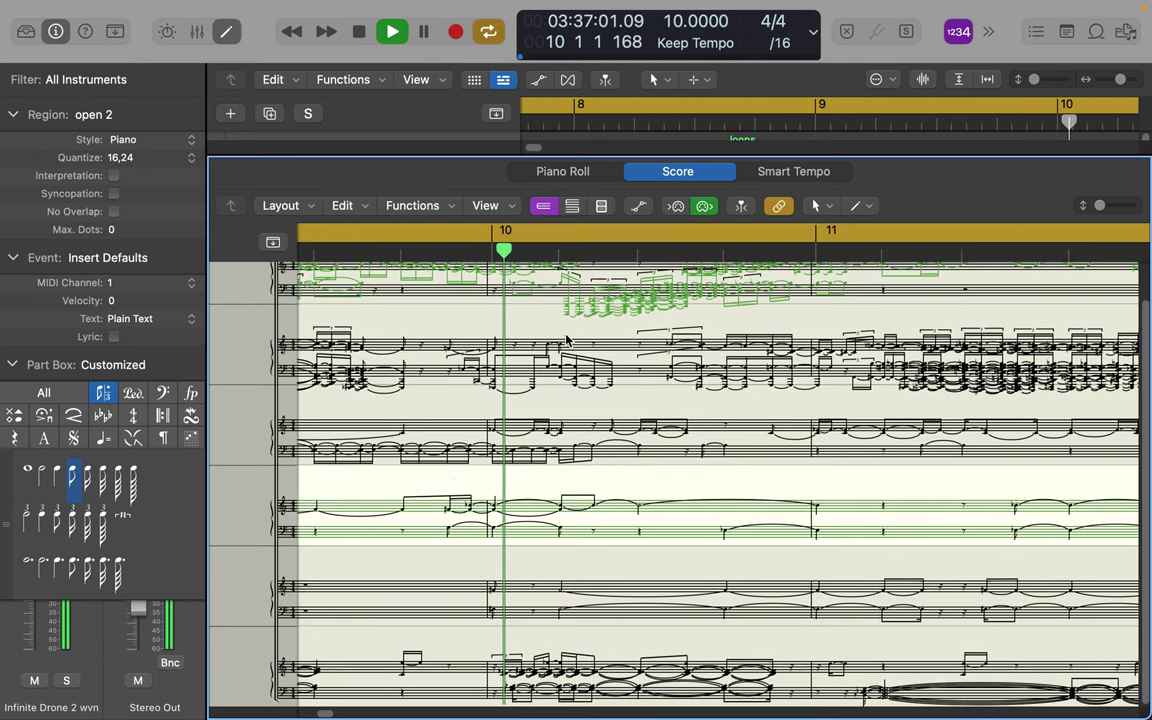
{"action": "left_click", "coordinate": [741, 206]}
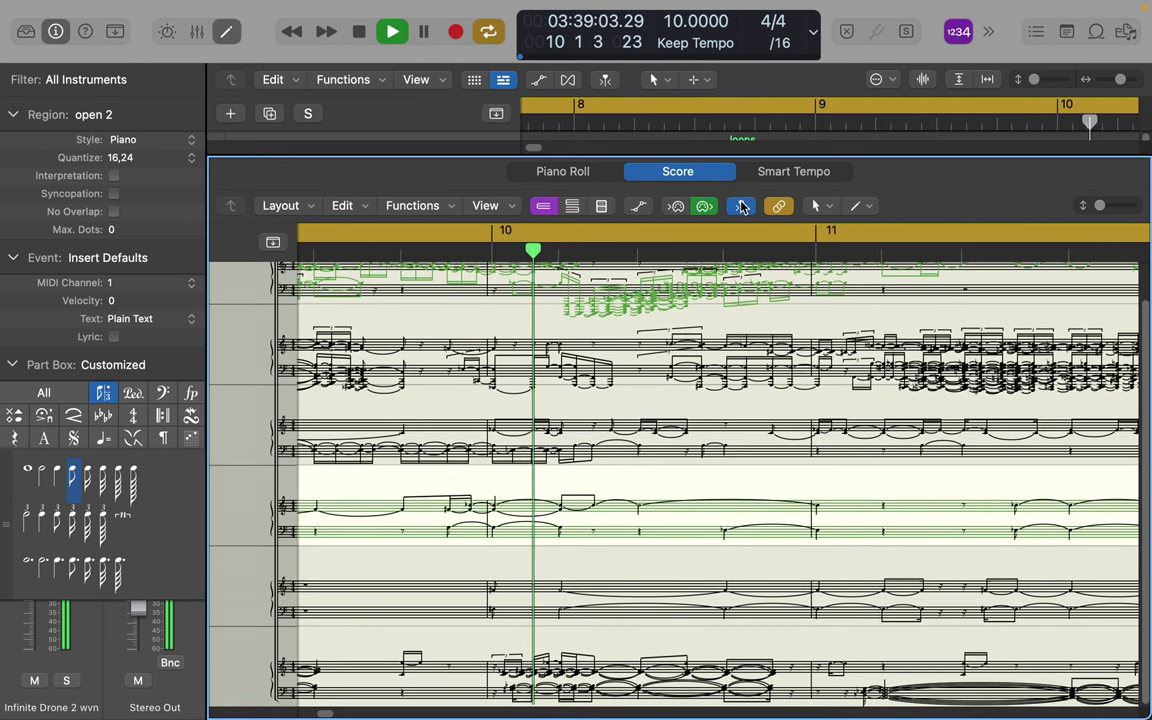